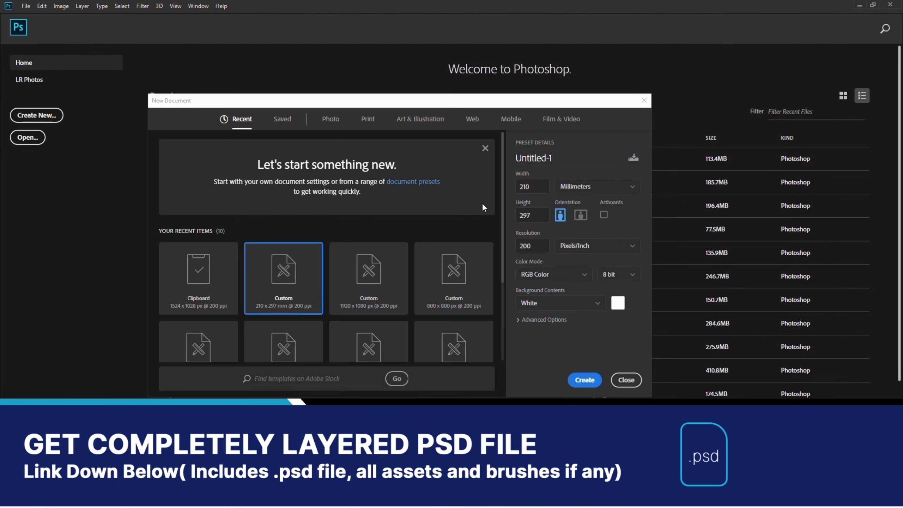
Step: Create a new 210 × 297 mm portrait document at 200 pixels/inch in RGB Color with a white background
{"action": "double_click", "coordinate": [537, 189]}
{"action": "double_click", "coordinate": [540, 215]}
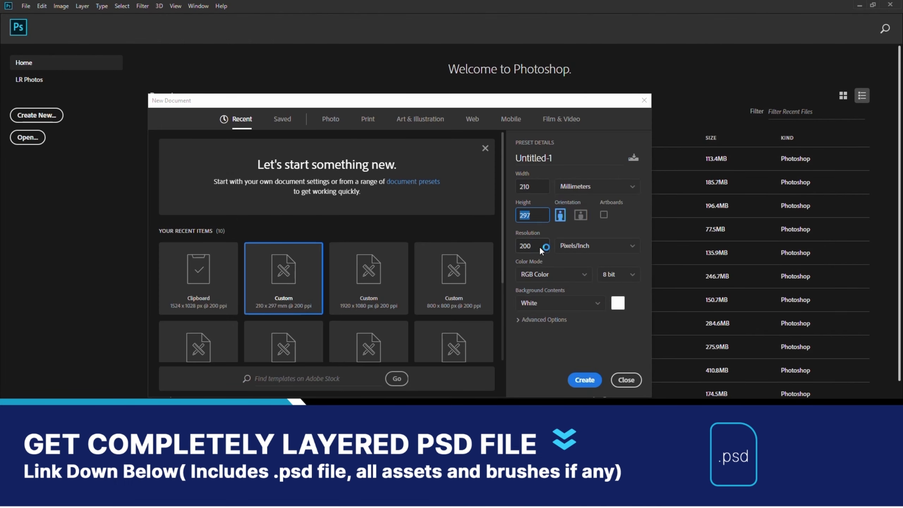
{"action": "left_click", "coordinate": [585, 380]}
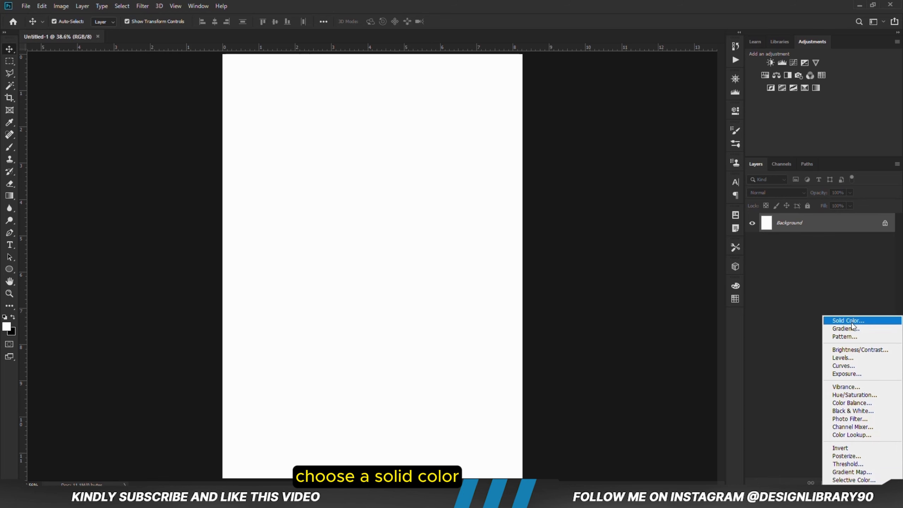
Step: Add a Solid Color fill layer using the hex code 4dbeef copied from the Notepad notes
{"action": "left_click", "coordinate": [852, 322]}
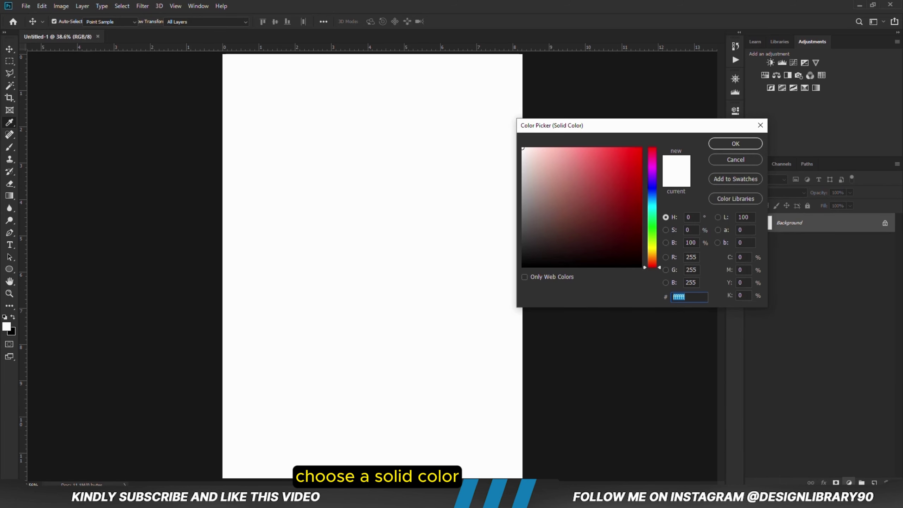
{"action": "key", "text": "alt+Tab"}
{"action": "double_click", "coordinate": [391, 152]}
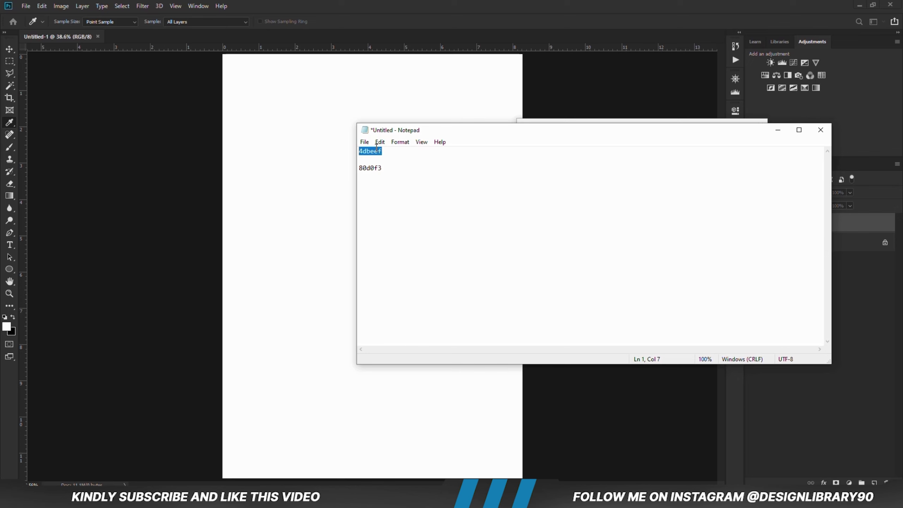
{"action": "right_click", "coordinate": [377, 148]}
{"action": "left_click", "coordinate": [403, 177]}
{"action": "key", "text": "alt+Tab"}
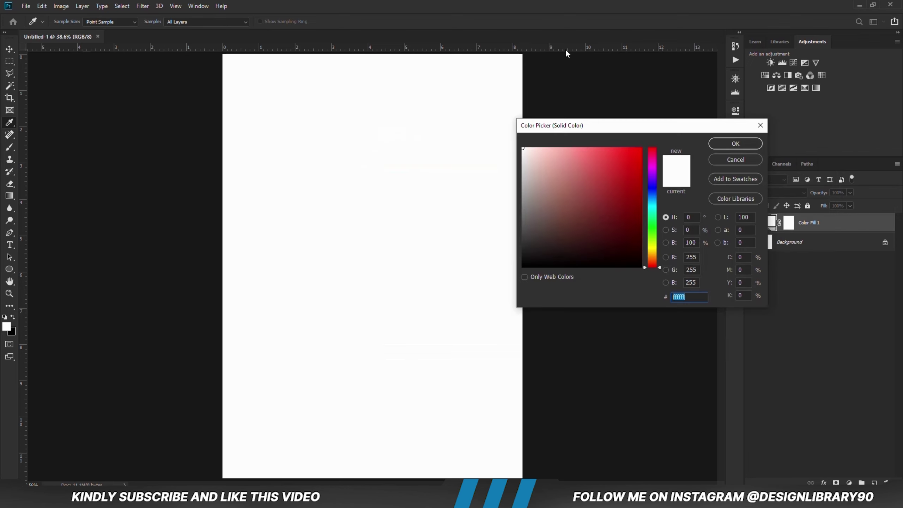
{"action": "right_click", "coordinate": [675, 296]}
{"action": "left_click", "coordinate": [703, 337]}
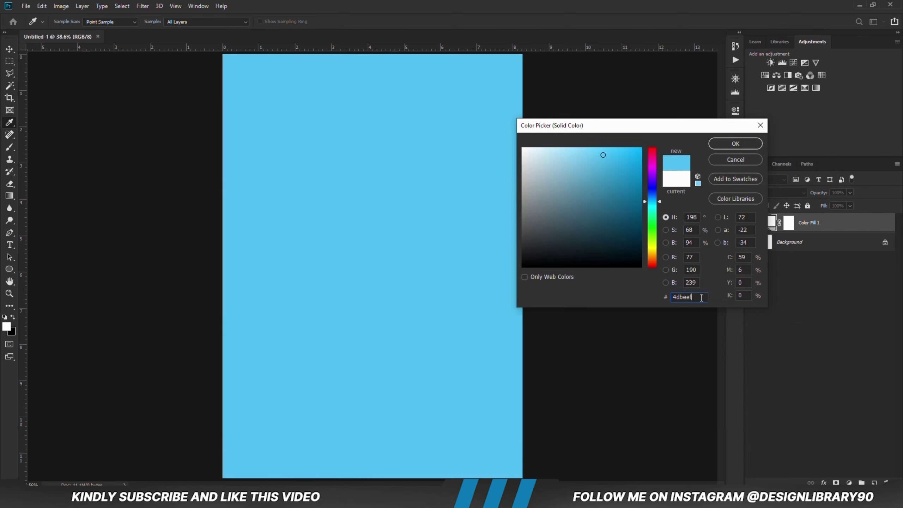
{"action": "left_click", "coordinate": [723, 142]}
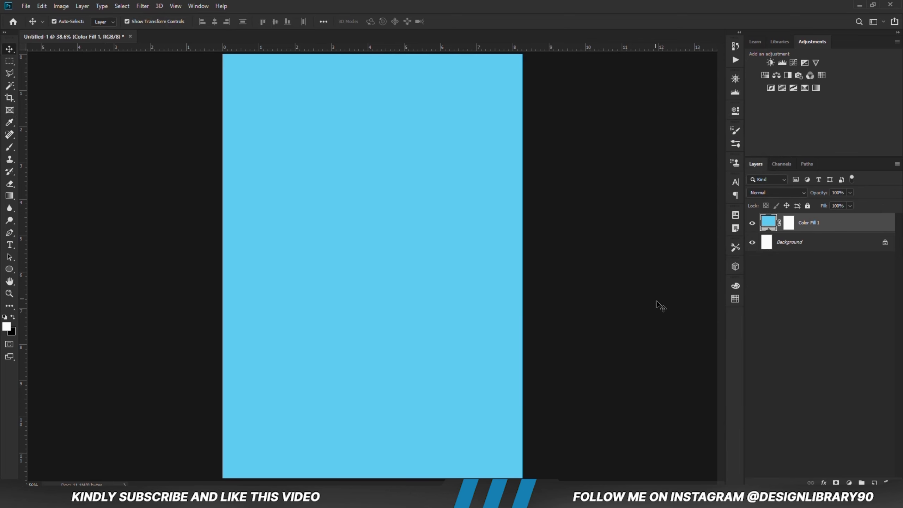
Step: Create a new empty layer above the colour fill and choose the Brush tool
{"action": "left_click", "coordinate": [874, 482]}
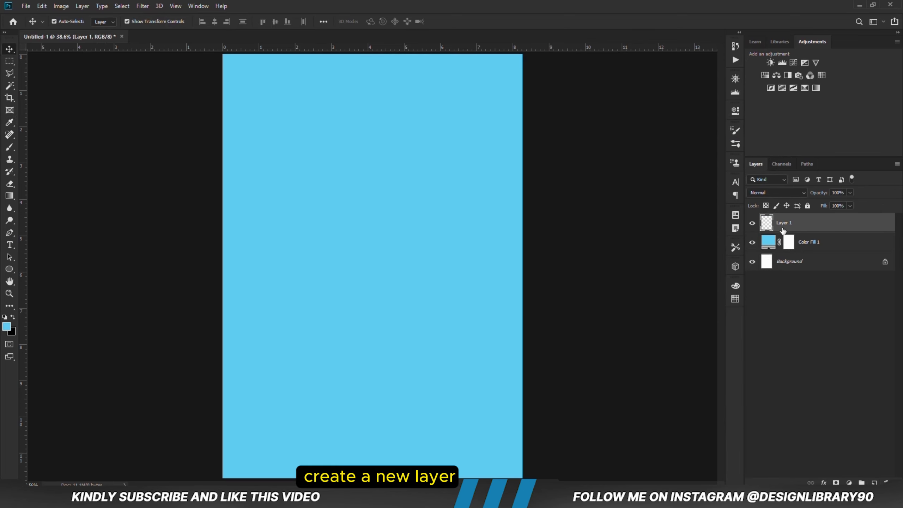
{"action": "right_click", "coordinate": [10, 147]}
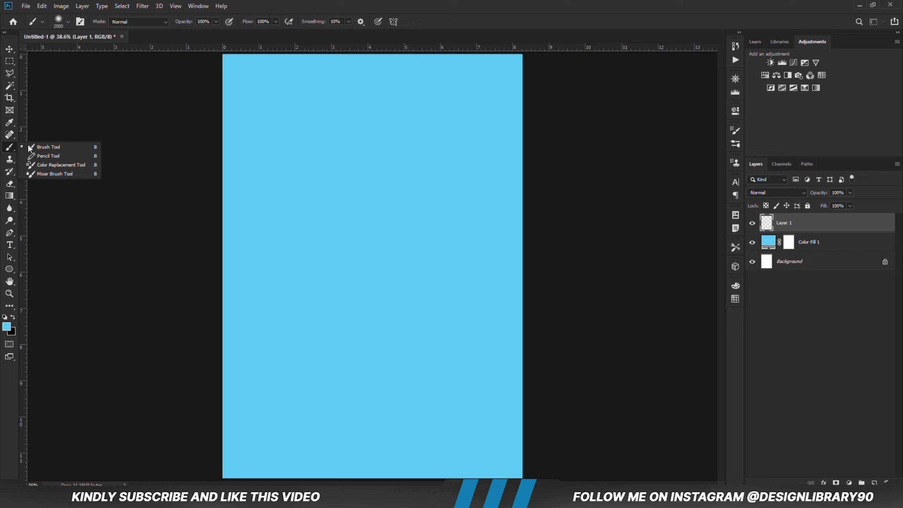
{"action": "left_click", "coordinate": [65, 143]}
Step: Set the foreground colour to 80d0f3 using the second hex code copied from the Notepad notes
{"action": "left_click", "coordinate": [6, 326]}
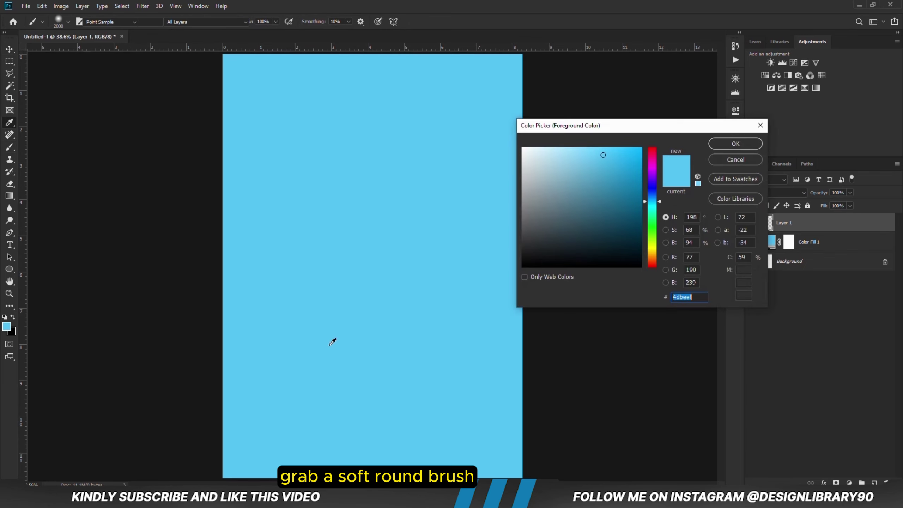
{"action": "key", "text": "alt+Tab"}
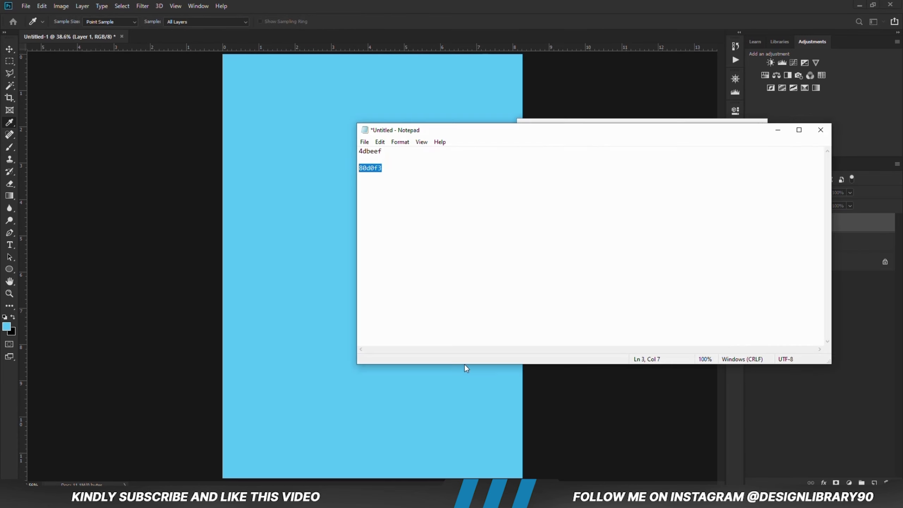
{"action": "right_click", "coordinate": [377, 168]}
{"action": "left_click", "coordinate": [400, 196]}
{"action": "key", "text": "alt+Tab"}
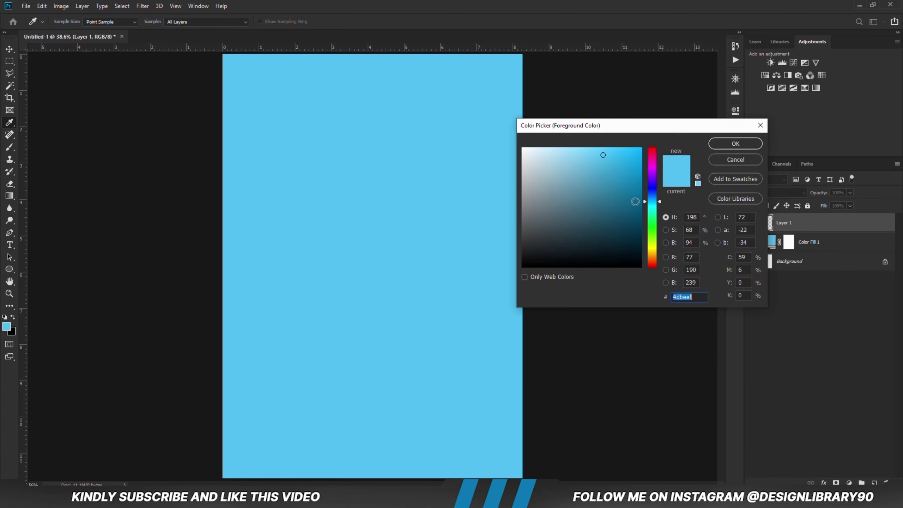
{"action": "right_click", "coordinate": [683, 301]}
{"action": "left_click", "coordinate": [641, 307]}
{"action": "key", "text": "alt+Tab"}
{"action": "key", "text": "alt+Tab"}
{"action": "right_click", "coordinate": [684, 309]}
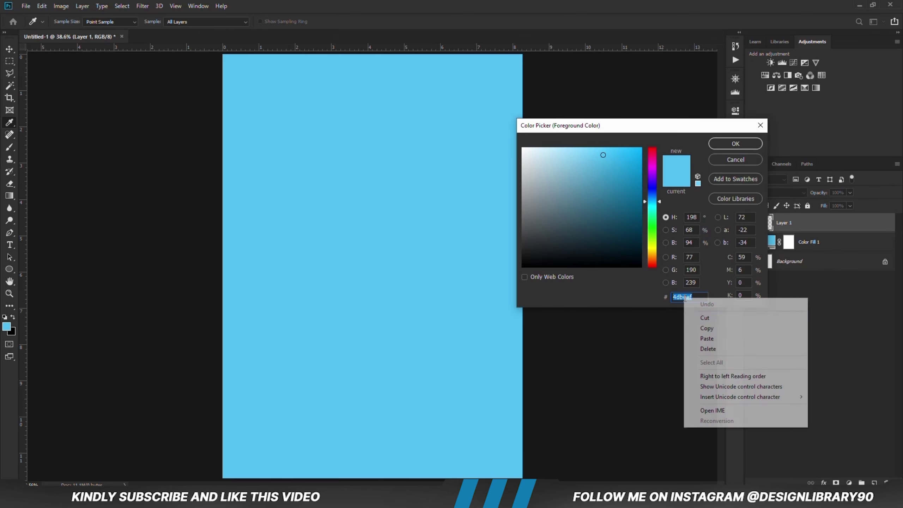
{"action": "left_click", "coordinate": [707, 338]}
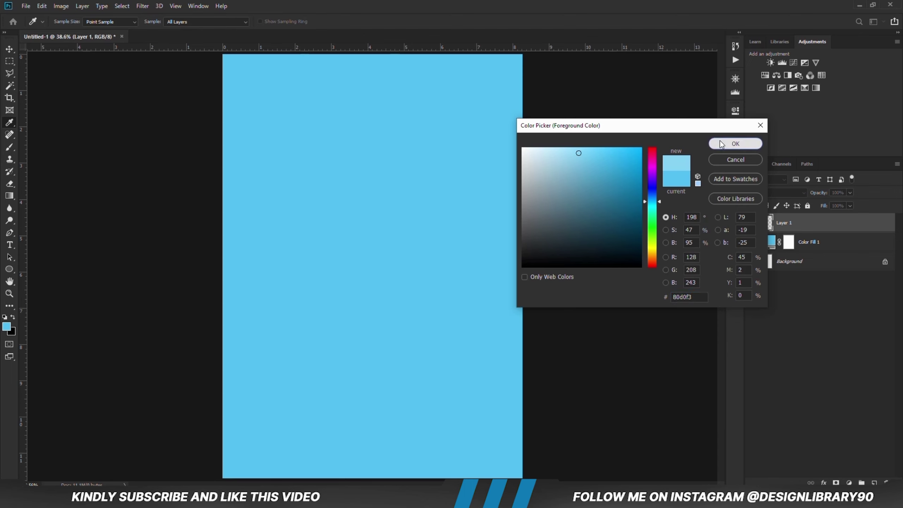
{"action": "left_click", "coordinate": [735, 143]}
Step: Paint one soft 2000 px brush dab at the canvas centre and set Layer 1's blend mode to Color Dodge
{"action": "key", "text": "b"}
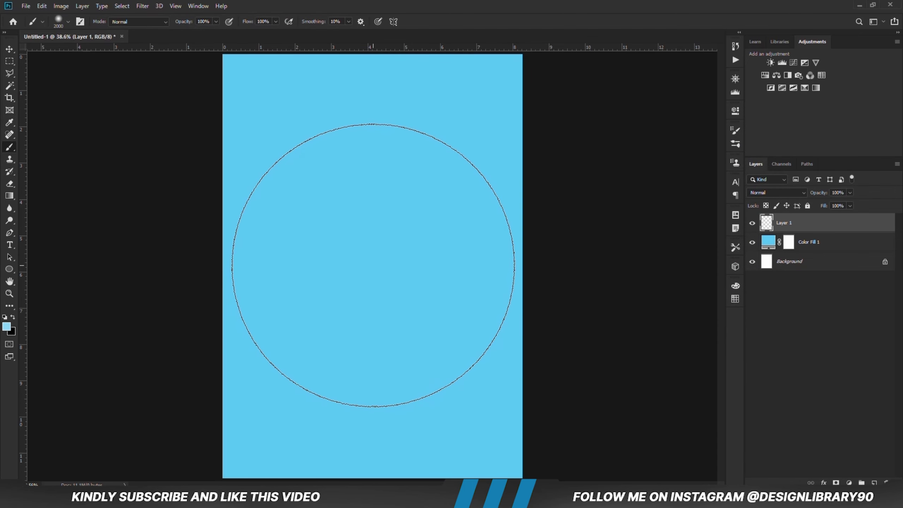
{"action": "left_click", "coordinate": [372, 266]}
{"action": "left_click", "coordinate": [776, 193]}
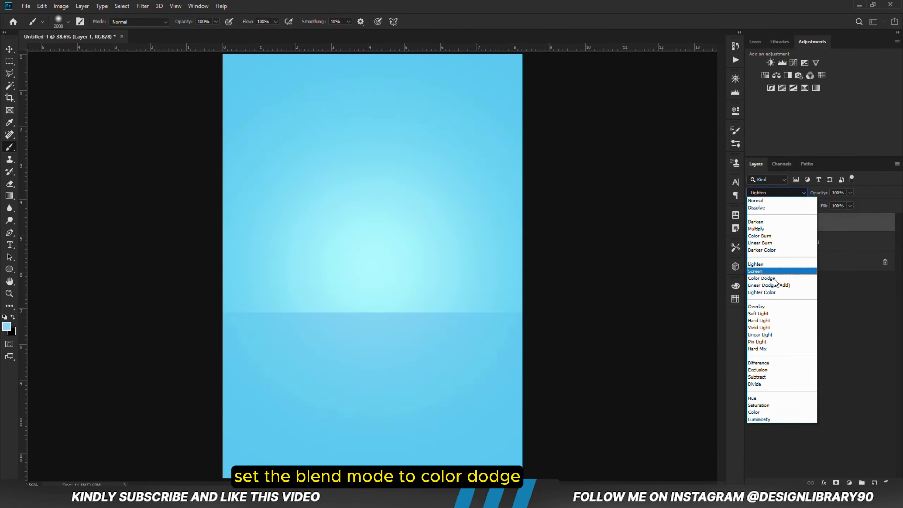
{"action": "left_click", "coordinate": [773, 278]}
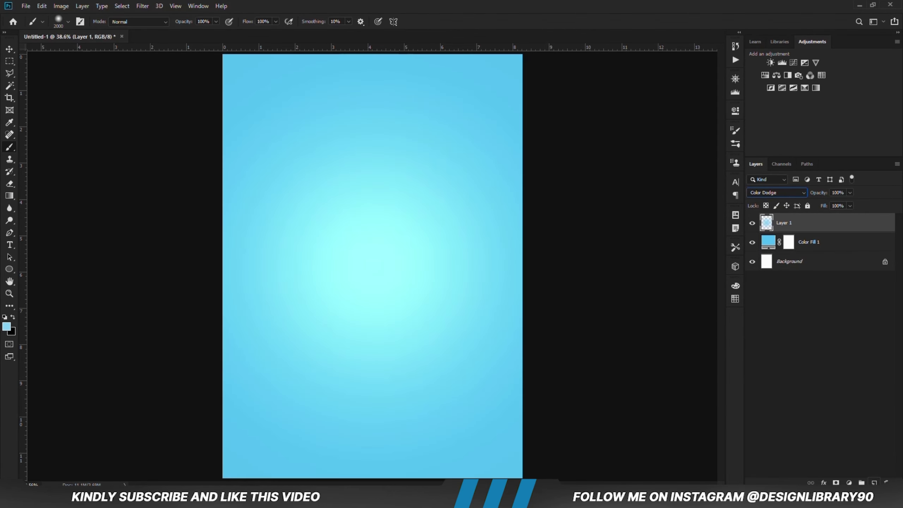
Step: Create another new layer and paint one soft white 2000 px dab at the canvas centre
{"action": "left_click", "coordinate": [873, 483]}
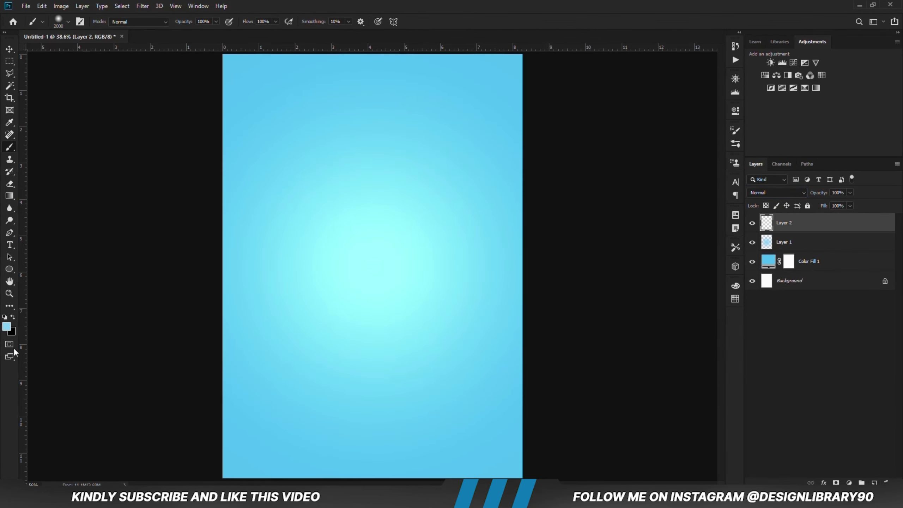
{"action": "left_click", "coordinate": [5, 318]}
{"action": "left_click", "coordinate": [12, 318]}
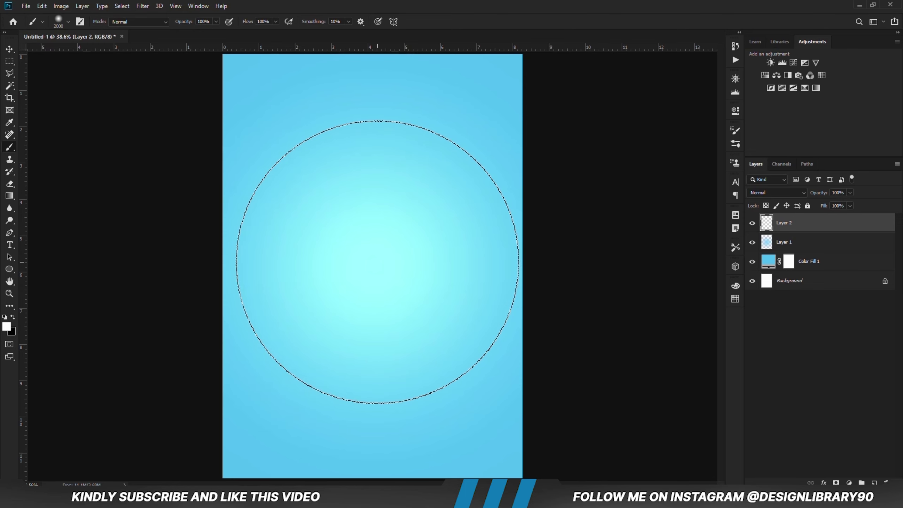
{"action": "left_click", "coordinate": [375, 263]}
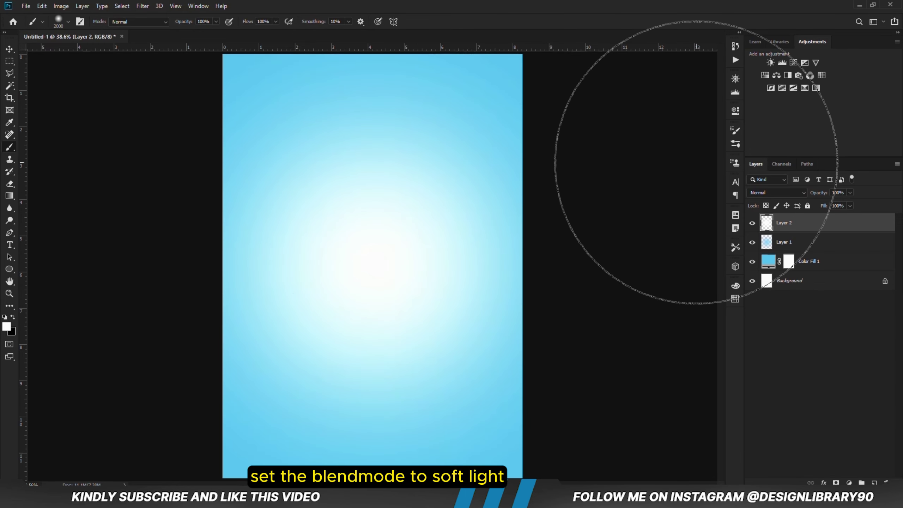
Step: Set Layer 2 to the Soft Light blend mode at 85% opacity, ending with the layer deselected
{"action": "left_click", "coordinate": [769, 192]}
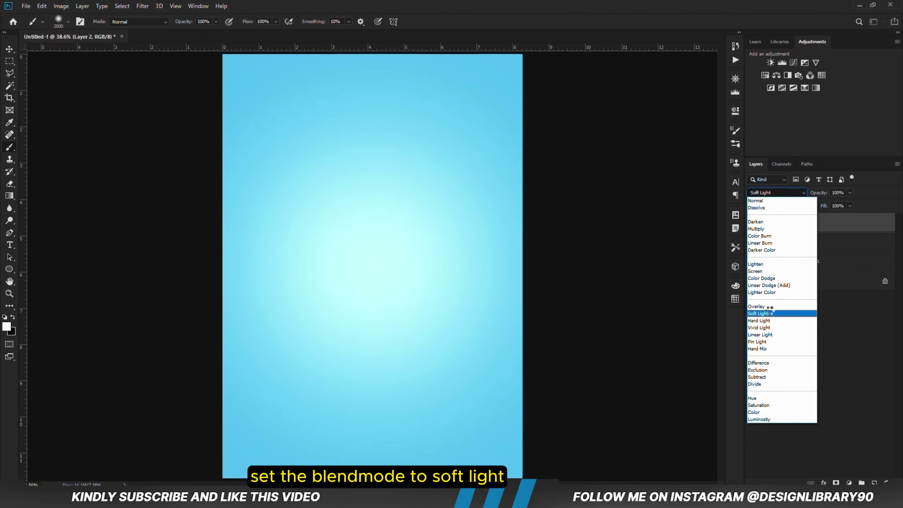
{"action": "left_click", "coordinate": [778, 314]}
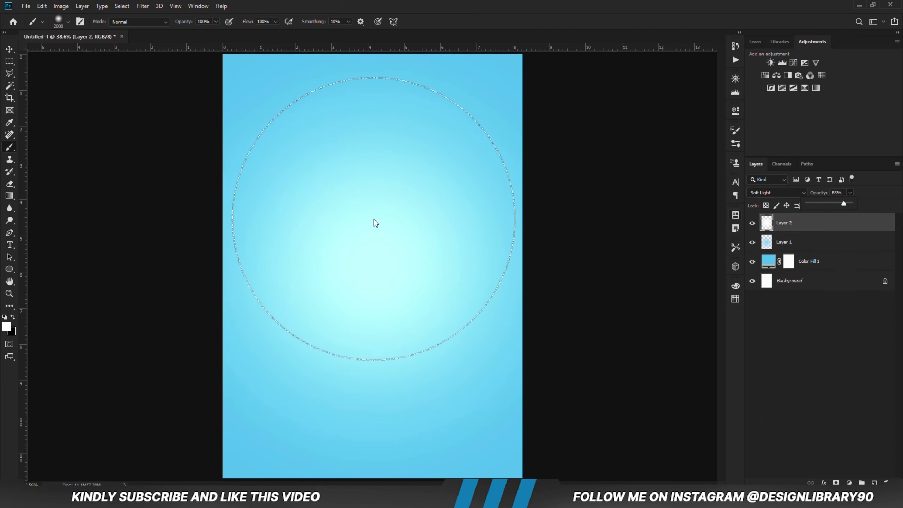
{"action": "left_click", "coordinate": [9, 50]}
{"action": "left_click", "coordinate": [145, 226]}
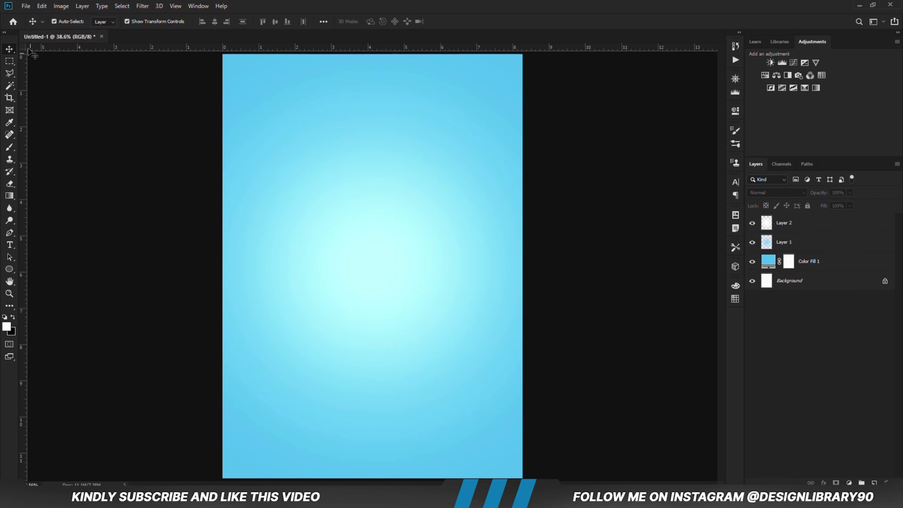
Step: Open the Cocomax Assets.psd file
{"action": "left_click", "coordinate": [26, 6]}
{"action": "mouse_move", "coordinate": [104, 61]}
{"action": "left_click", "coordinate": [183, 209]}
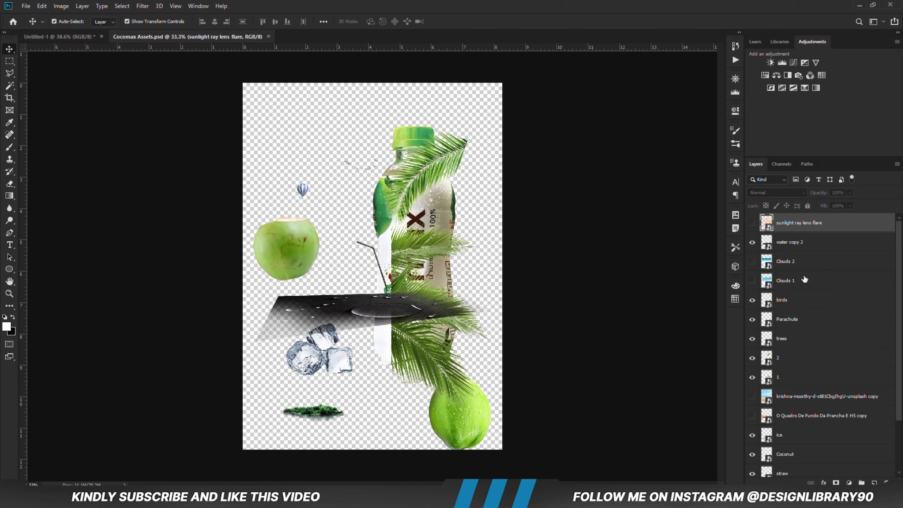
Step: Show and select the Clouds 1 and Clouds 2 layers in the assets file and copy them into the Untitled-1 document
{"action": "left_click", "coordinate": [752, 262]}
{"action": "left_click", "coordinate": [795, 268]}
{"action": "left_click", "coordinate": [793, 282], "text": "shift"}
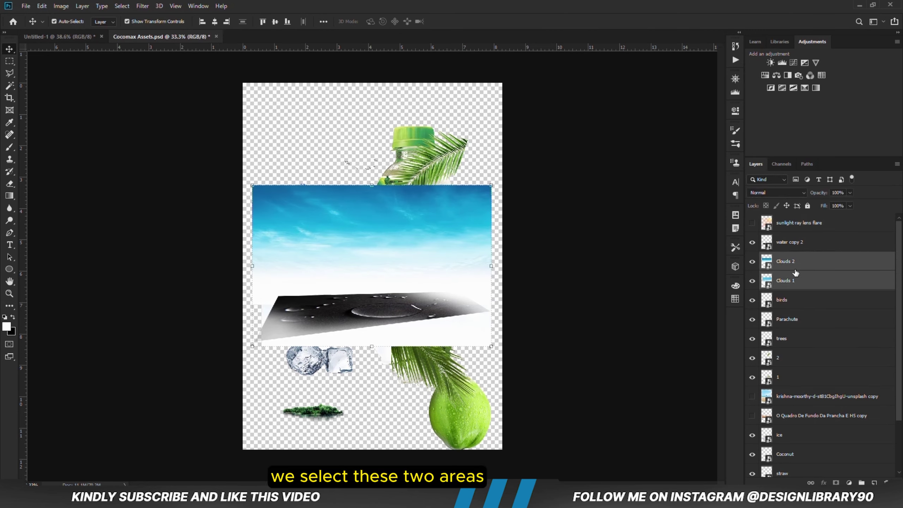
{"action": "key", "text": "ctrl"}
{"action": "left_click", "coordinate": [58, 37]}
{"action": "key", "text": "ctrl+v"}
Step: Hide Clouds 2, then enlarge Clouds 1 beyond the canvas width and position it across the upper half of the poster
{"action": "left_click", "coordinate": [752, 222]}
{"action": "left_click", "coordinate": [786, 243]}
{"action": "key", "text": "ctrl+t"}
{"action": "left_click_drag", "start_coordinate": [377, 174], "coordinate": [376, 94]}
{"action": "left_click_drag", "start_coordinate": [379, 231], "coordinate": [381, 139]}
{"action": "left_click", "coordinate": [359, 22]}
{"action": "left_click_drag", "start_coordinate": [385, 211], "coordinate": [383, 197]}
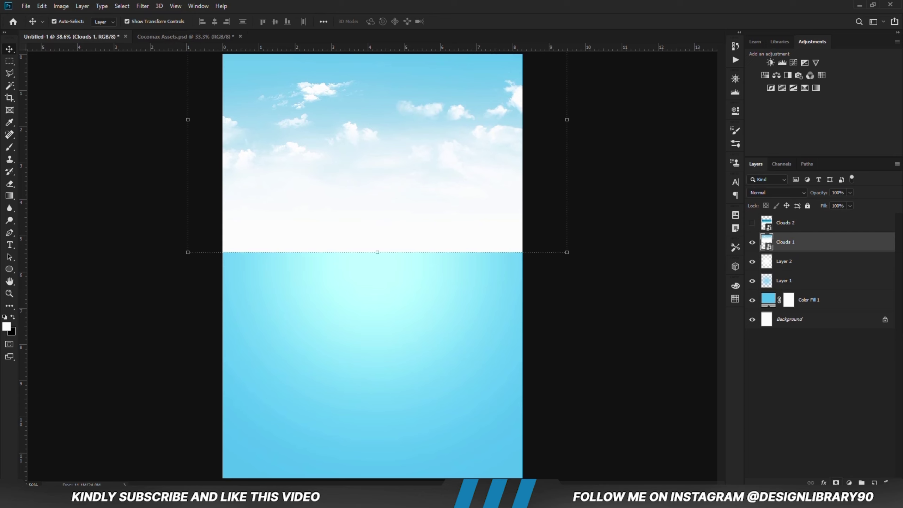
Step: Add a layer mask to Clouds 1 and fade out its lower part with a black Foreground to Transparent gradient drawn upward
{"action": "left_click", "coordinate": [836, 482]}
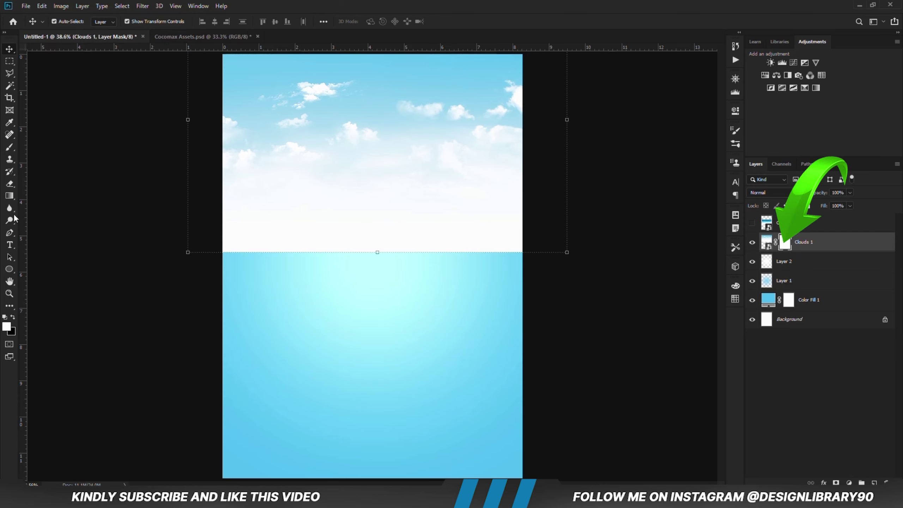
{"action": "right_click", "coordinate": [12, 196]}
{"action": "left_click", "coordinate": [38, 197]}
{"action": "right_click", "coordinate": [13, 197]}
{"action": "left_click", "coordinate": [37, 198]}
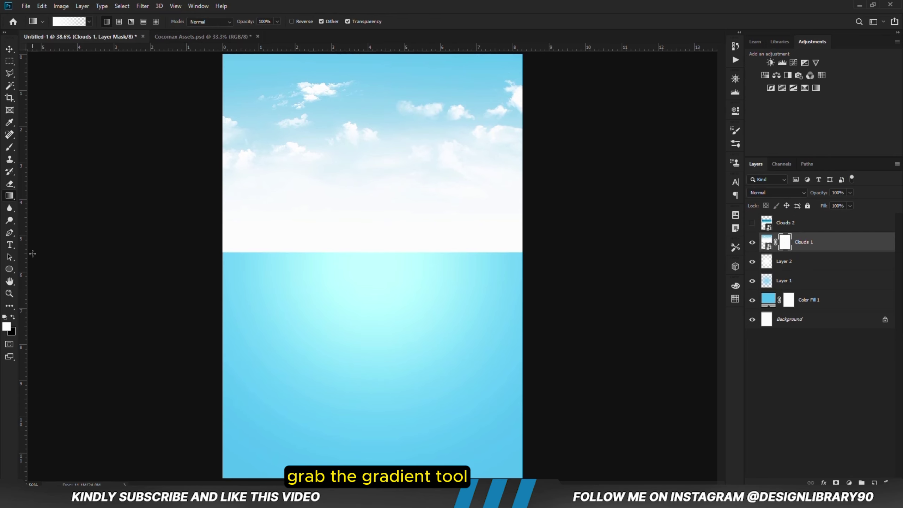
{"action": "left_click", "coordinate": [14, 316]}
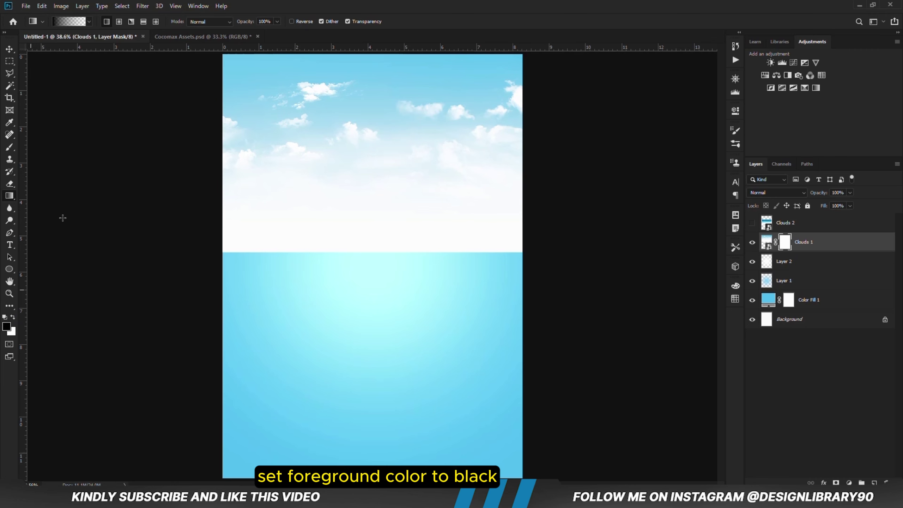
{"action": "left_click", "coordinate": [75, 22]}
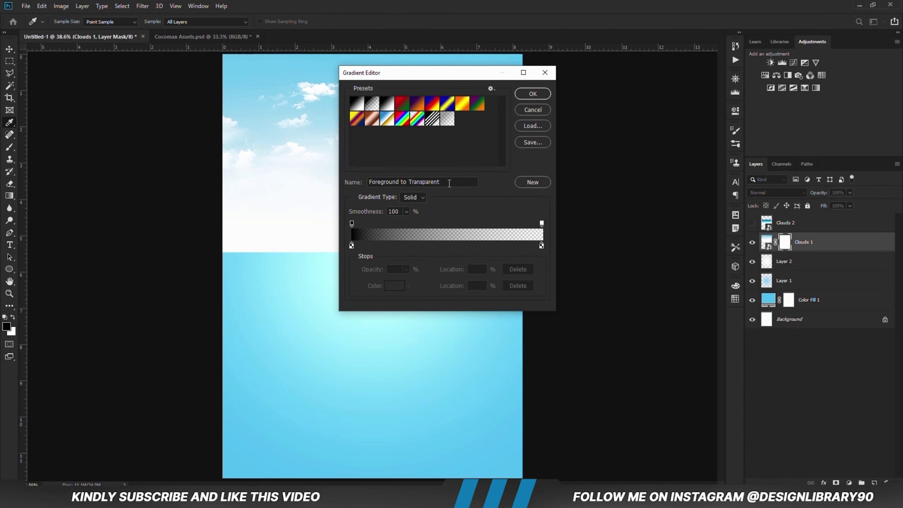
{"action": "double_click", "coordinate": [446, 180]}
{"action": "left_click", "coordinate": [534, 98]}
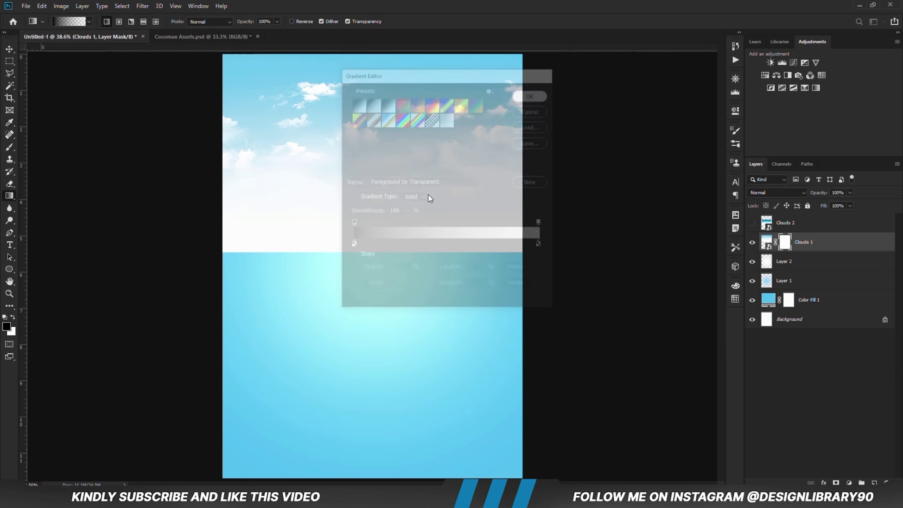
{"action": "left_click_drag", "start_coordinate": [373, 300], "coordinate": [377, 100]}
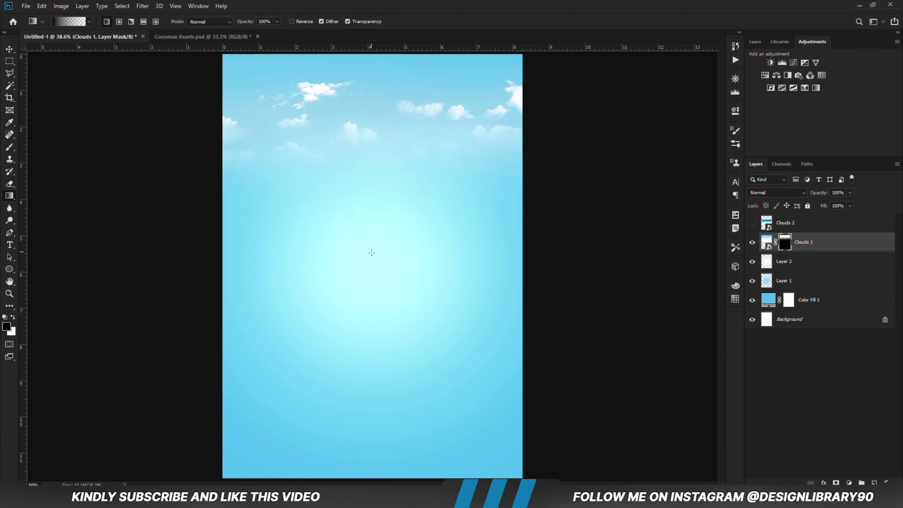
{"action": "left_click_drag", "start_coordinate": [364, 282], "coordinate": [364, 66]}
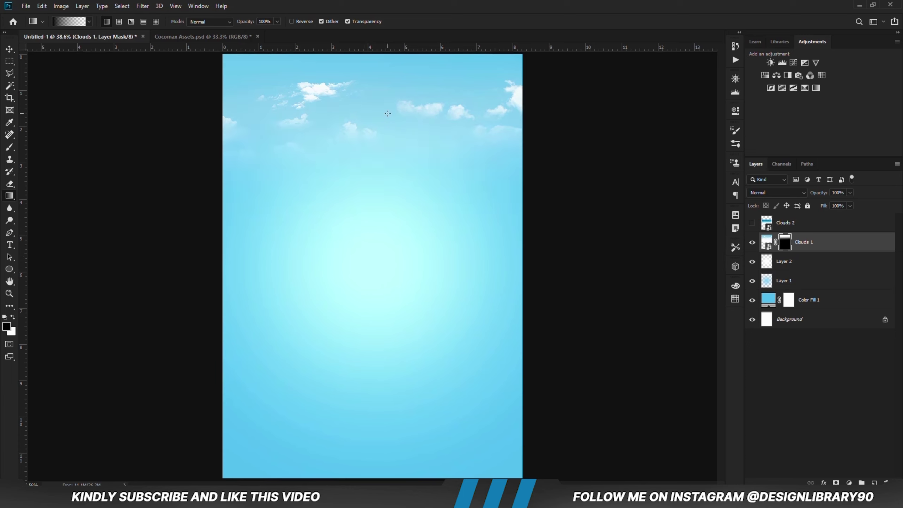
Step: Show the Clouds 2 layer and convert it to a Smart Object
{"action": "left_click", "coordinate": [752, 223]}
{"action": "key", "text": "x"}
{"action": "key", "text": "v"}
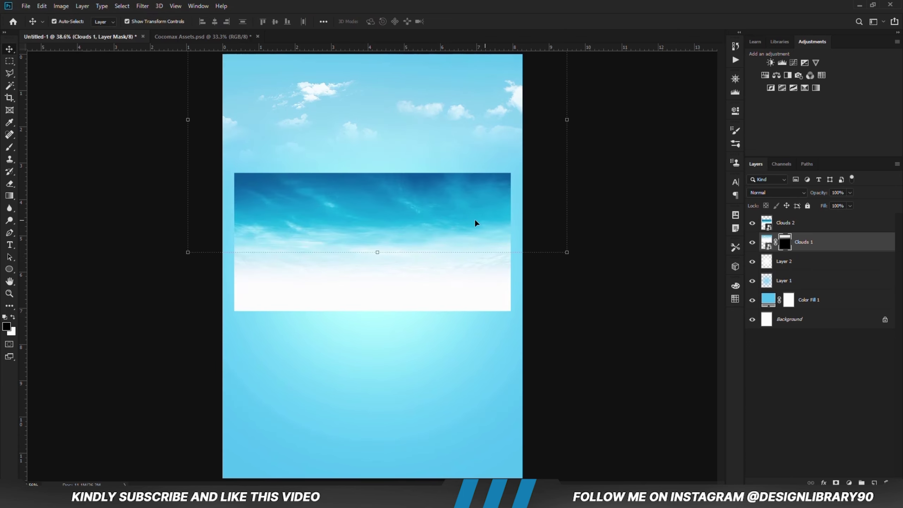
{"action": "left_click", "coordinate": [792, 222]}
{"action": "right_click", "coordinate": [813, 220]}
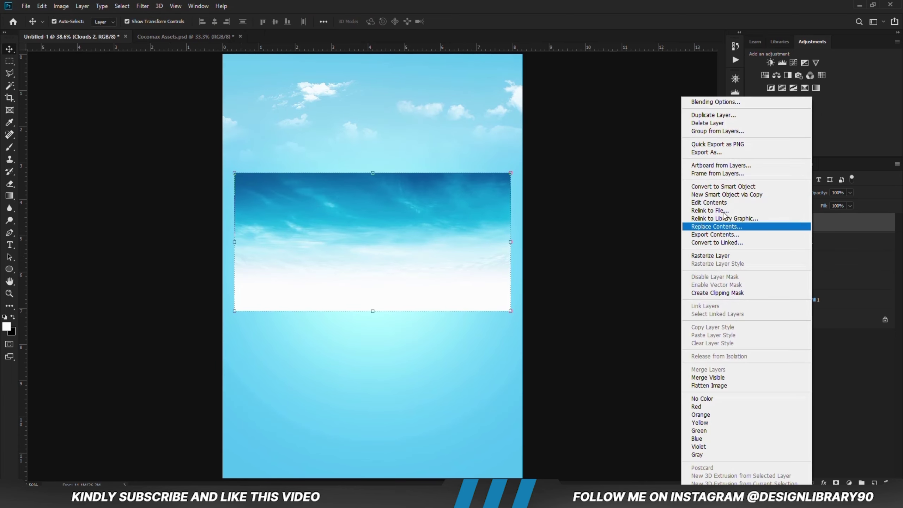
{"action": "left_click", "coordinate": [708, 186]}
Step: Scale Clouds 2 to about 132% and position it across the upper part of the poster
{"action": "key", "text": "ctrl+t"}
{"action": "left_click_drag", "start_coordinate": [384, 186], "coordinate": [383, 125]}
{"action": "key", "text": "Return"}
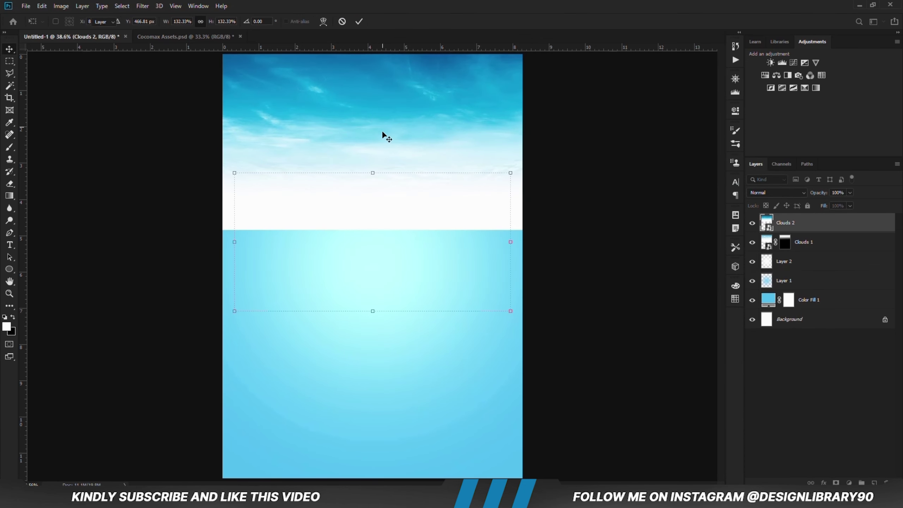
Step: Add a layer mask to Clouds 2 and fade out its lower part with repeated black-to-transparent gradients drawn upward
{"action": "left_click", "coordinate": [836, 483]}
{"action": "key", "text": "x"}
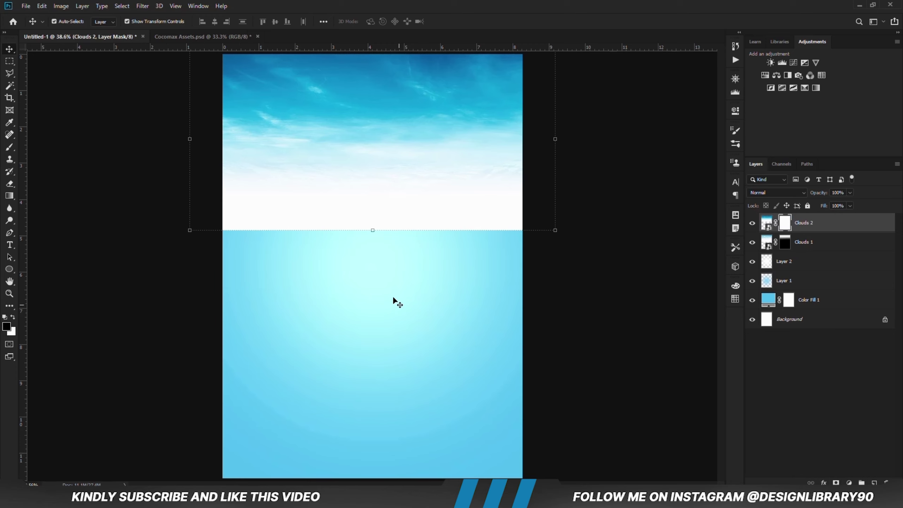
{"action": "key", "text": "g"}
{"action": "left_click_drag", "start_coordinate": [378, 259], "coordinate": [375, 75]}
{"action": "left_click_drag", "start_coordinate": [373, 272], "coordinate": [377, 75]}
{"action": "left_click_drag", "start_coordinate": [383, 225], "coordinate": [385, 21]}
{"action": "left_click_drag", "start_coordinate": [389, 195], "coordinate": [385, 44]}
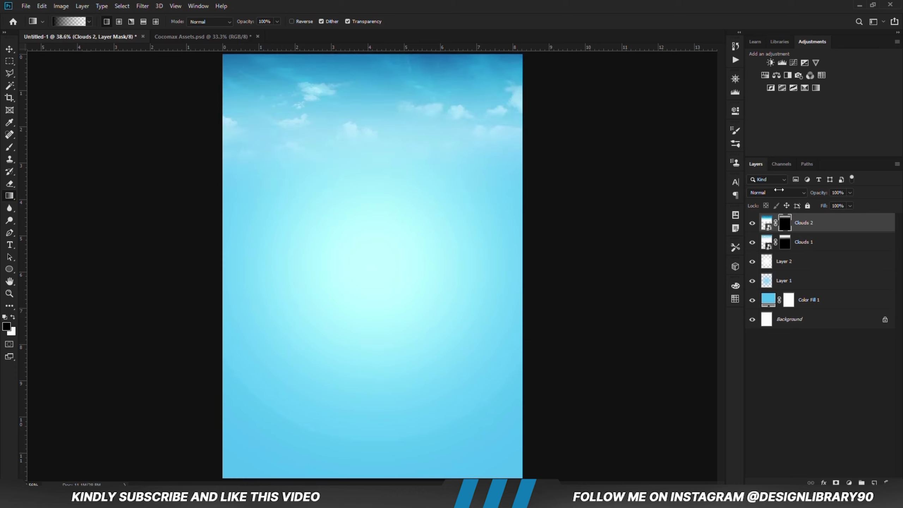
{"action": "left_click", "coordinate": [752, 224]}
{"action": "left_click", "coordinate": [752, 223]}
{"action": "key", "text": "v"}
{"action": "key", "text": "x"}
Step: In the Cocomax Assets.psd file, show the wooden board layer and hide the Clouds 1 and Clouds 2 layers
{"action": "left_click", "coordinate": [176, 36]}
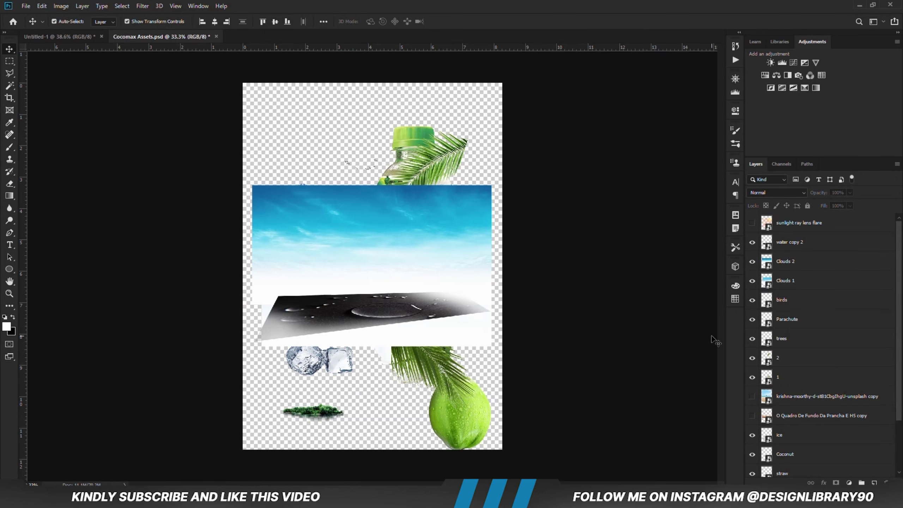
{"action": "left_click", "coordinate": [753, 416]}
{"action": "left_click", "coordinate": [447, 271]}
{"action": "left_click", "coordinate": [753, 281]}
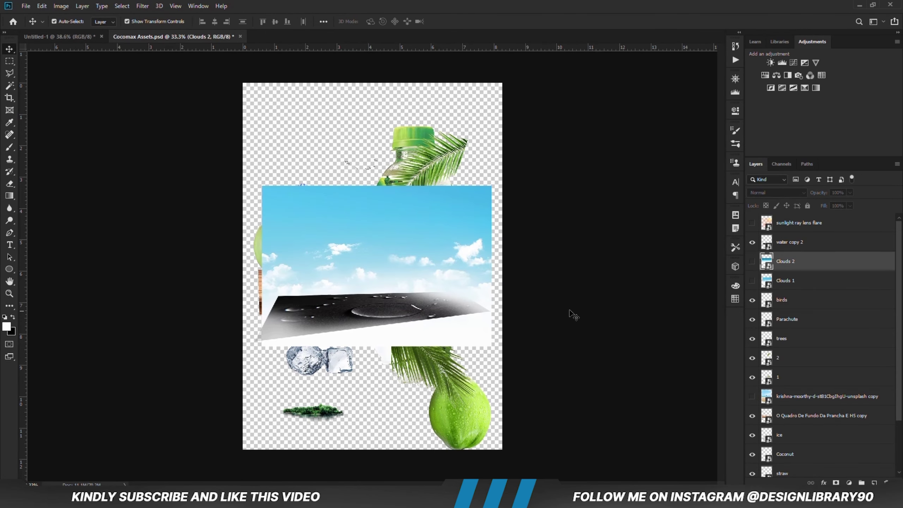
Step: Move the wooden board up slightly in the assets file and copy it into the Untitled-1 document
{"action": "left_click_drag", "start_coordinate": [350, 295], "coordinate": [343, 261]}
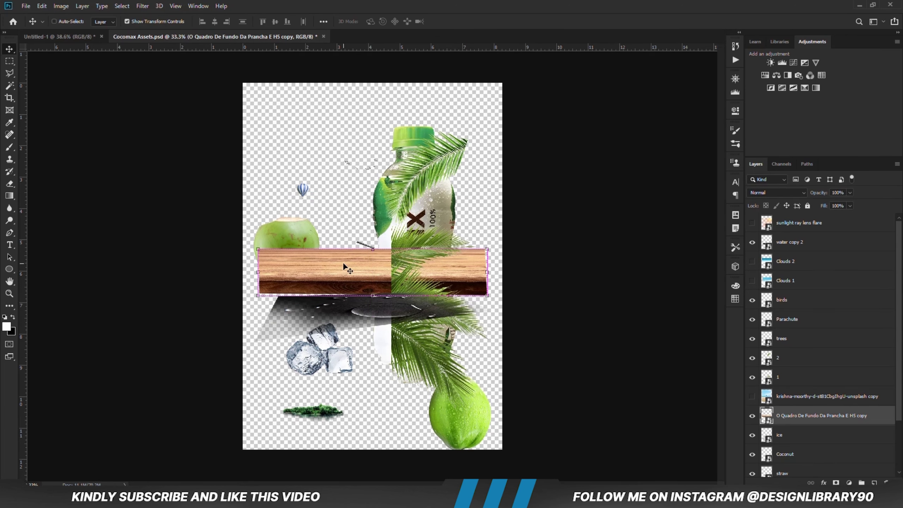
{"action": "key", "text": "ctrl+c"}
{"action": "left_click", "coordinate": [84, 37]}
{"action": "key", "text": "ctrl+v"}
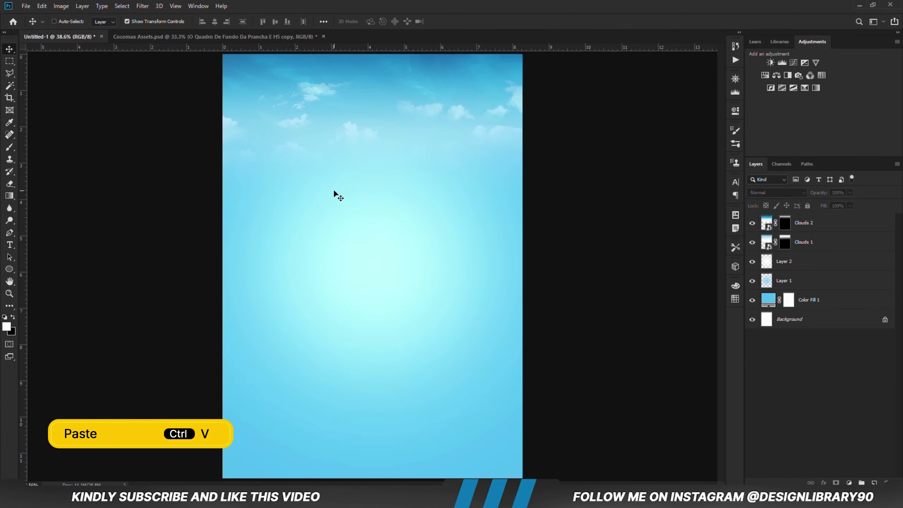
Step: Convert the wooden board to a Smart Object, then scale it to about 188% and center it along the poster's bottom as a tabletop
{"action": "right_click", "coordinate": [800, 224]}
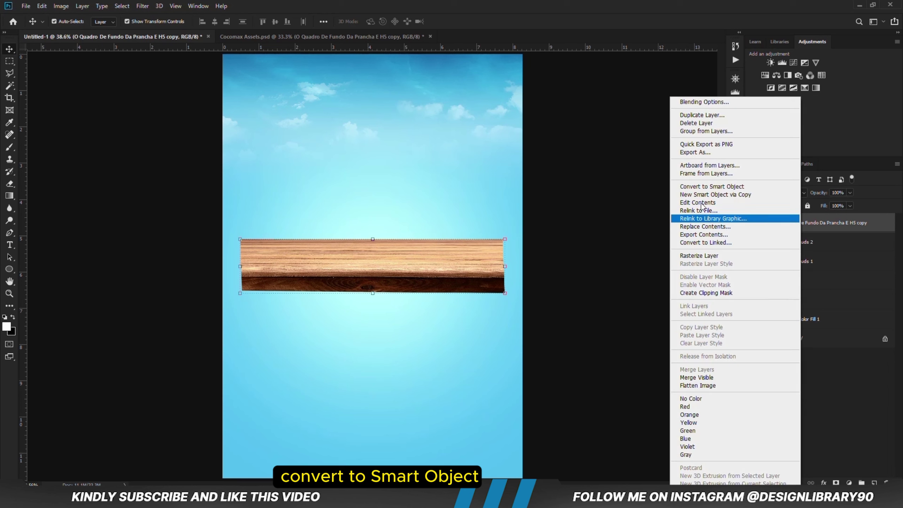
{"action": "left_click", "coordinate": [709, 186]}
{"action": "key", "text": "ctrl+t"}
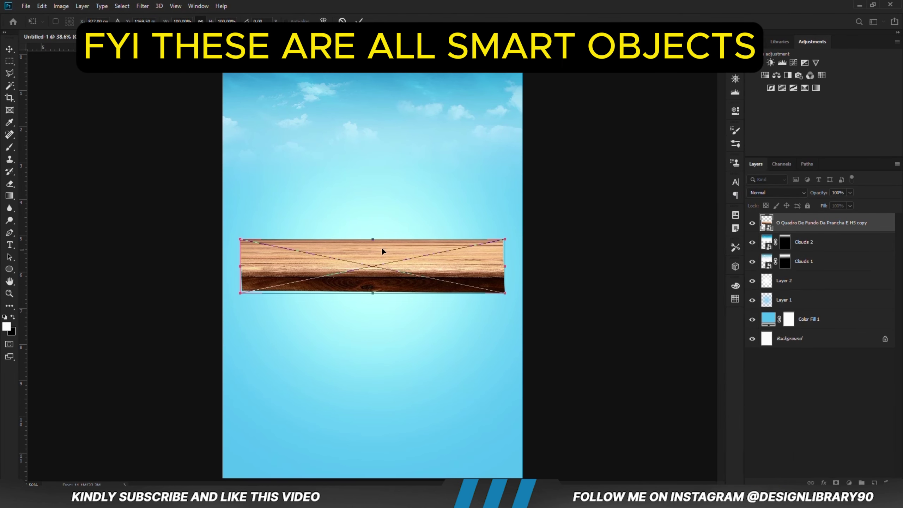
{"action": "left_click_drag", "start_coordinate": [373, 240], "coordinate": [385, 444]}
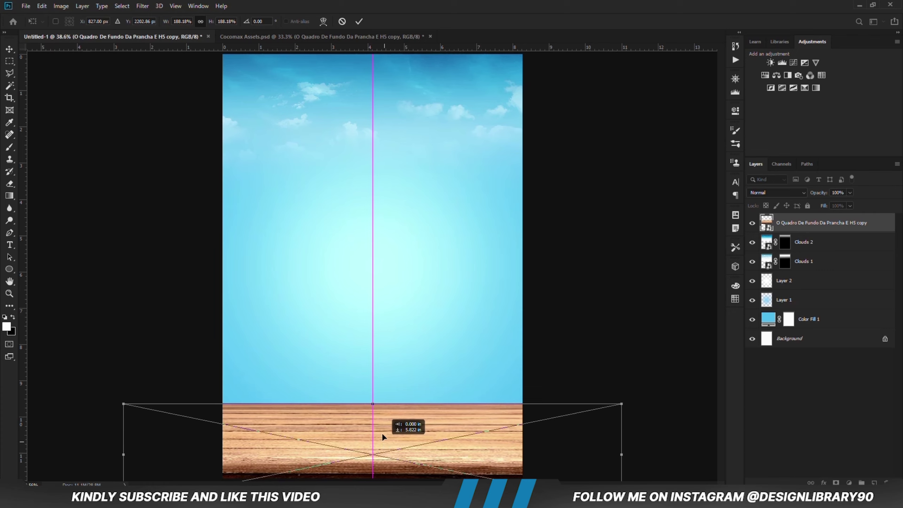
{"action": "left_click_drag", "start_coordinate": [386, 431], "coordinate": [387, 423]}
{"action": "key", "text": "Return"}
{"action": "left_click", "coordinate": [577, 338]}
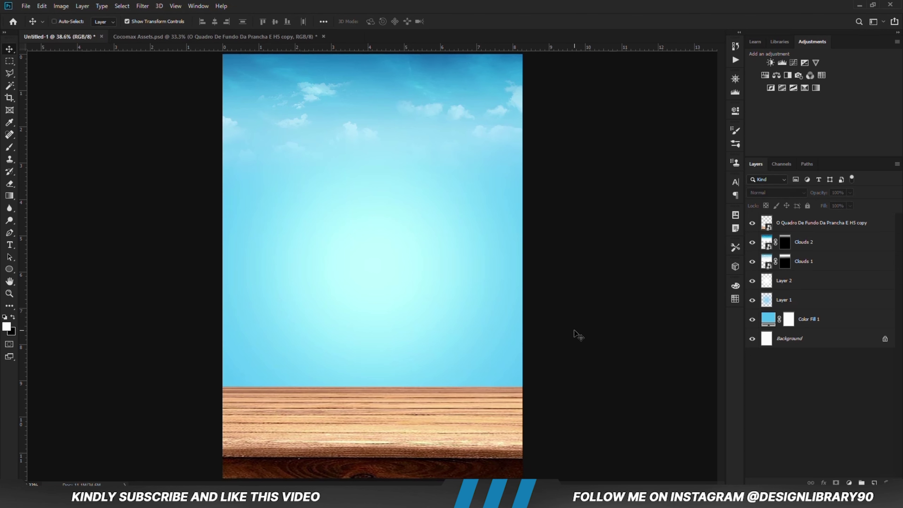
{"action": "key", "text": "ctrl+minus"}
{"action": "left_click", "coordinate": [424, 412]}
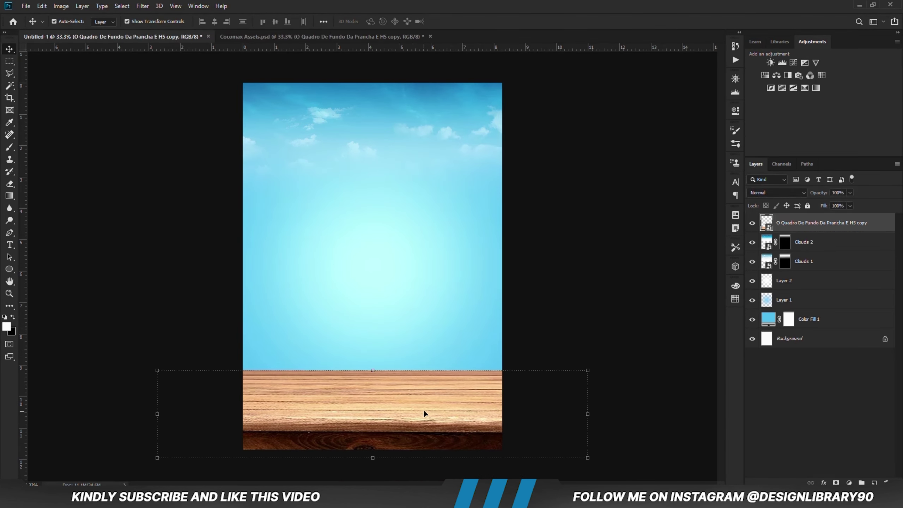
{"action": "left_click", "coordinate": [533, 333]}
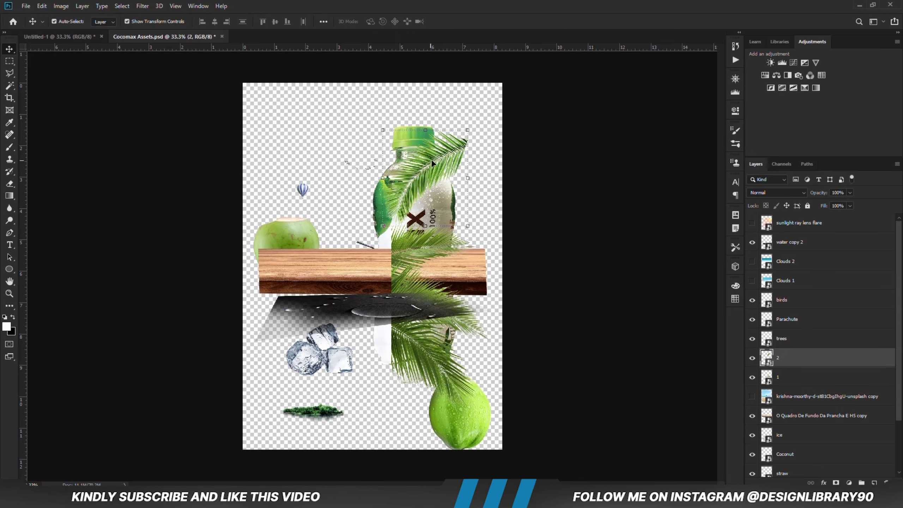
Step: Copy the Coccomax bottle, both coconuts and the ice from the assets file into the Untitled-1 document
{"action": "left_click_drag", "start_coordinate": [405, 128], "coordinate": [406, 181]}
{"action": "left_click", "coordinate": [290, 232], "text": "ctrl"}
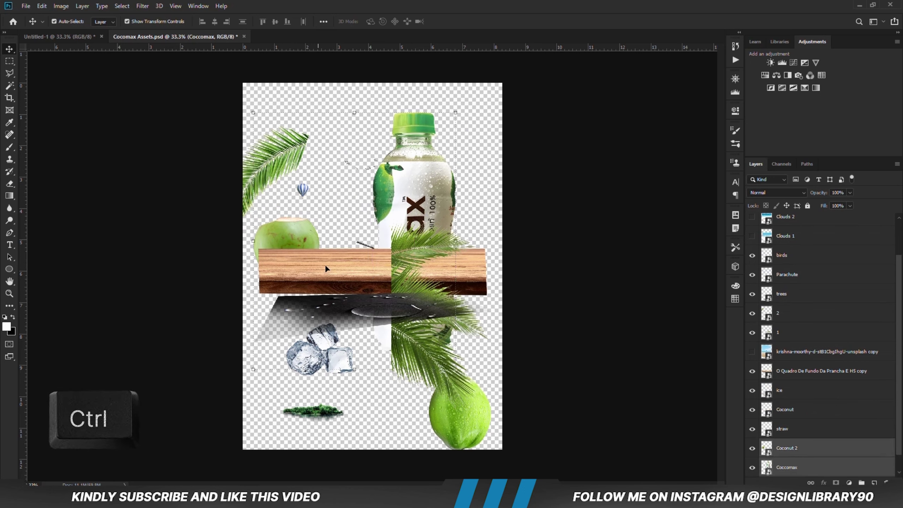
{"action": "left_click", "coordinate": [465, 429], "text": "ctrl"}
{"action": "scroll", "coordinate": [796, 402], "scroll_direction": "down", "scroll_amount": 1}
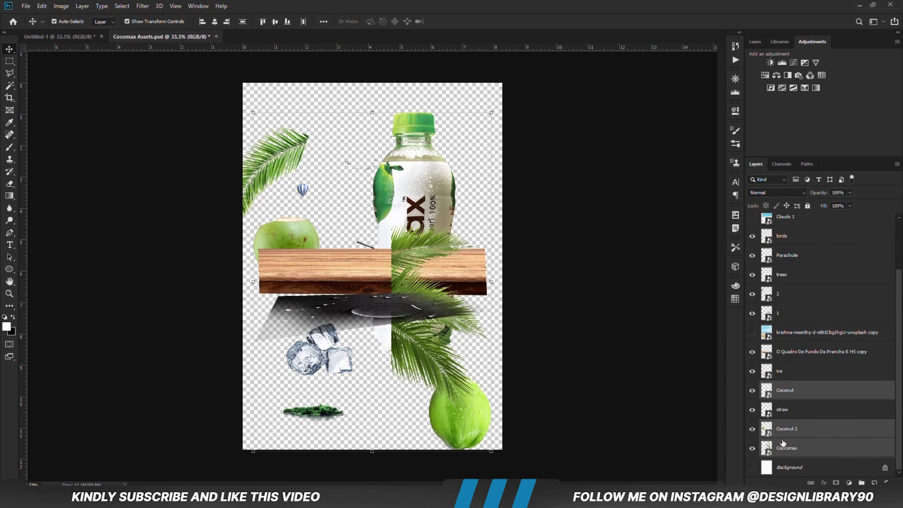
{"action": "left_click_drag", "start_coordinate": [495, 252], "coordinate": [366, 299]}
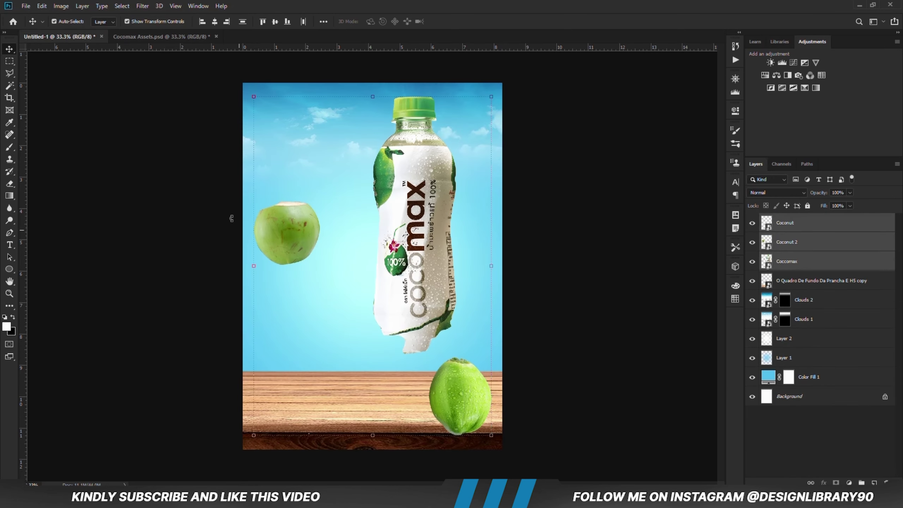
{"action": "left_click", "coordinate": [158, 37]}
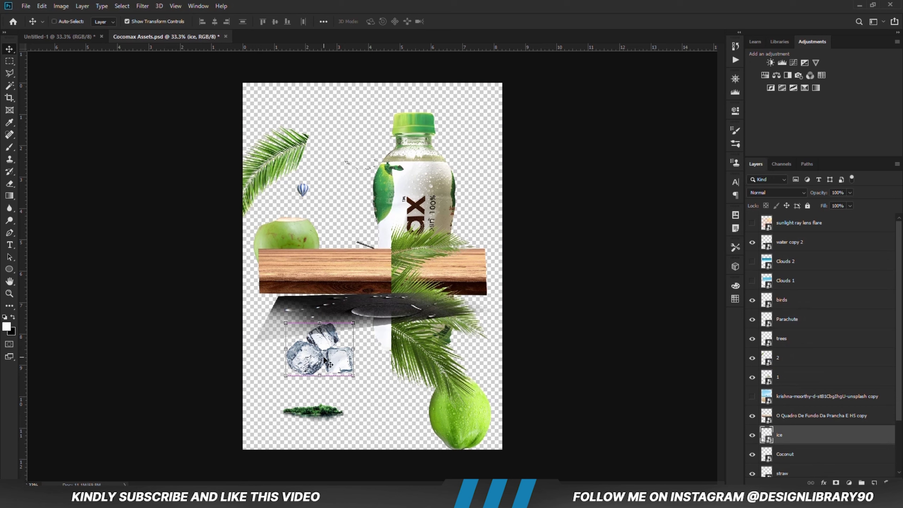
{"action": "left_click_drag", "start_coordinate": [128, 112], "coordinate": [371, 292]}
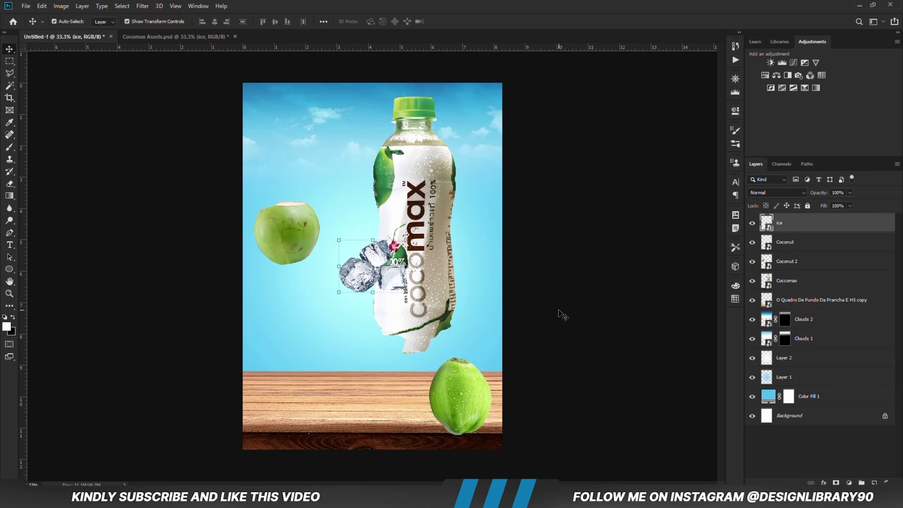
Step: Arrange the bottle at the center of the table with a coconut on each side and the ice in front
{"action": "left_click_drag", "start_coordinate": [431, 226], "coordinate": [386, 276]}
{"action": "left_click_drag", "start_coordinate": [295, 245], "coordinate": [318, 380]}
{"action": "left_click_drag", "start_coordinate": [447, 385], "coordinate": [416, 363]}
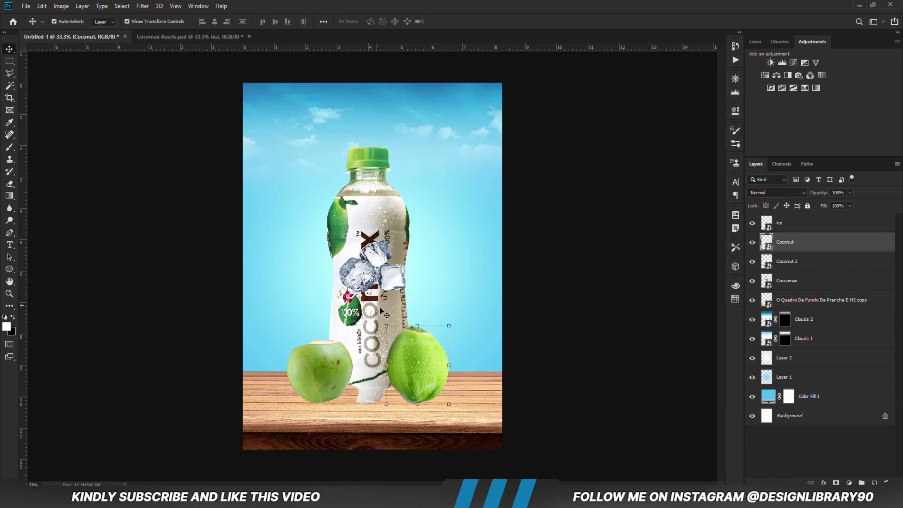
{"action": "left_click_drag", "start_coordinate": [366, 283], "coordinate": [317, 379]}
Step: Duplicate the ice layer, shift the copy right toward the green coconut, and place it below the original in the layer order
{"action": "left_click", "coordinate": [365, 396]}
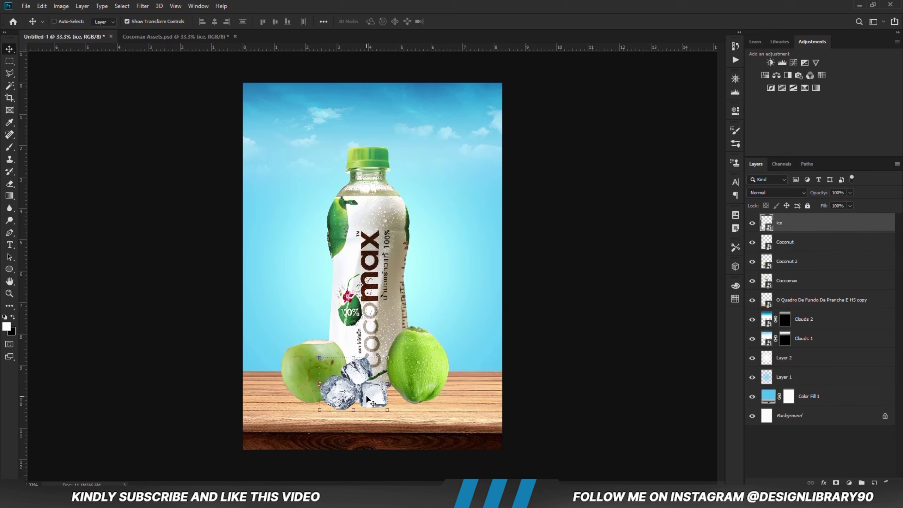
{"action": "key", "text": "ctrl+j"}
{"action": "left_click_drag", "start_coordinate": [366, 396], "coordinate": [392, 396]}
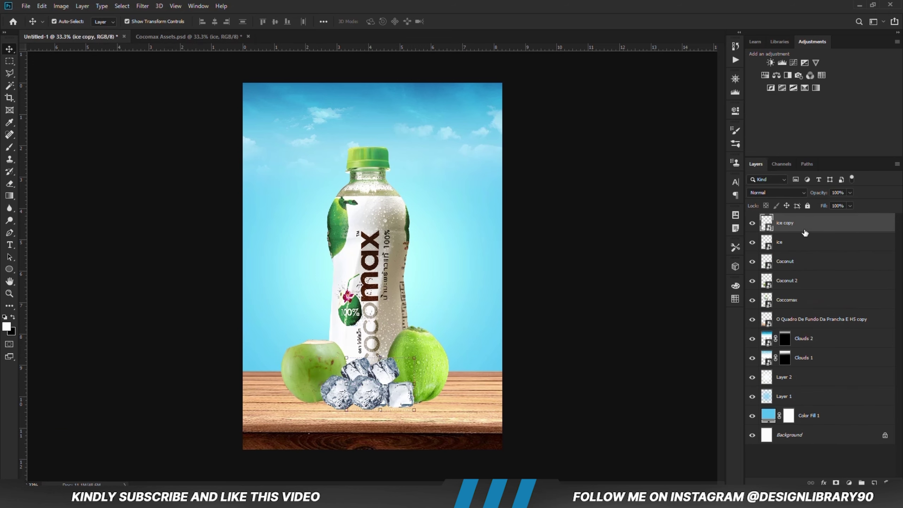
{"action": "left_click_drag", "start_coordinate": [806, 233], "coordinate": [805, 250]}
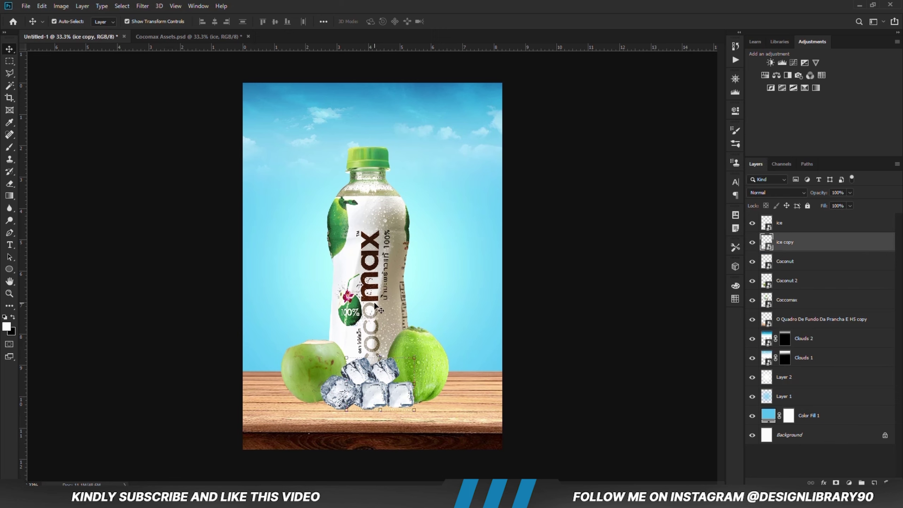
Step: Select both ice layers and nudge them slightly down
{"action": "left_click", "coordinate": [330, 391], "text": "shift"}
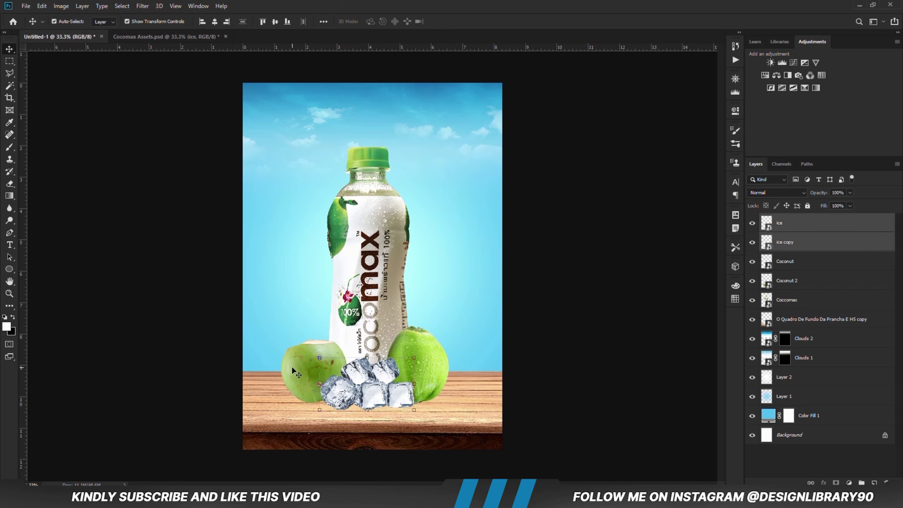
{"action": "key", "text": "Down"}
{"action": "left_click", "coordinate": [574, 325]}
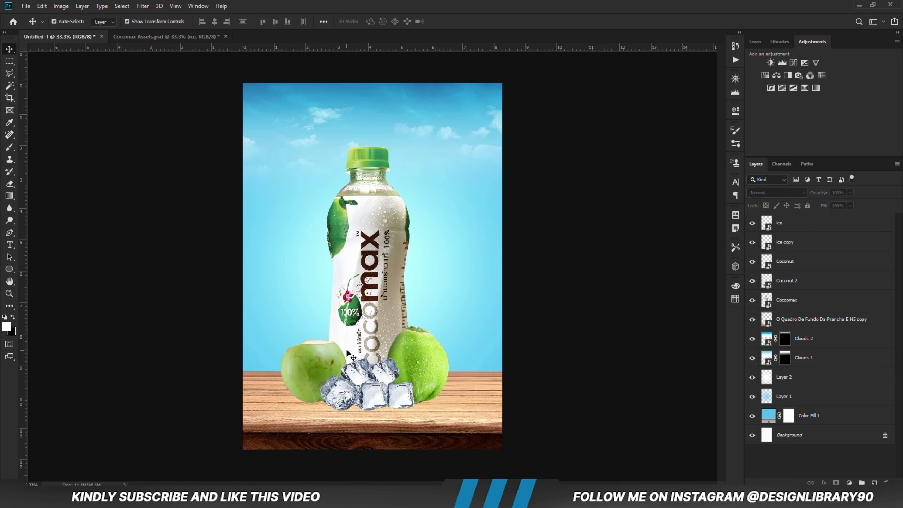
Step: Nudge the Coconut 2 layer, left of the bottle, slightly down on the table
{"action": "left_click", "coordinate": [317, 371]}
{"action": "key", "text": "shift+Down"}
{"action": "key", "text": "shift+Down"}
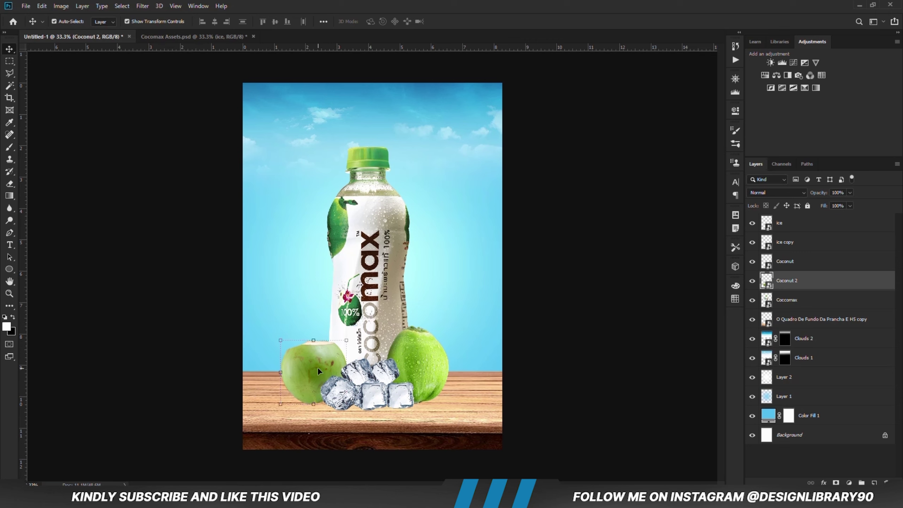
Step: Nudge the bottle slightly up and shift the coconut on its right slightly right and down
{"action": "left_click", "coordinate": [379, 330]}
{"action": "key", "text": "Up"}
{"action": "key", "text": "Up"}
{"action": "key", "text": "Up"}
{"action": "key", "text": "Up"}
{"action": "key", "text": "Up"}
{"action": "key", "text": "Up"}
{"action": "key", "text": "Up"}
{"action": "key", "text": "Up"}
{"action": "key", "text": "Up"}
{"action": "key", "text": "Up"}
{"action": "key", "text": "Up"}
{"action": "key", "text": "Up"}
{"action": "key", "text": "Up"}
{"action": "key", "text": "Up"}
{"action": "key", "text": "Up"}
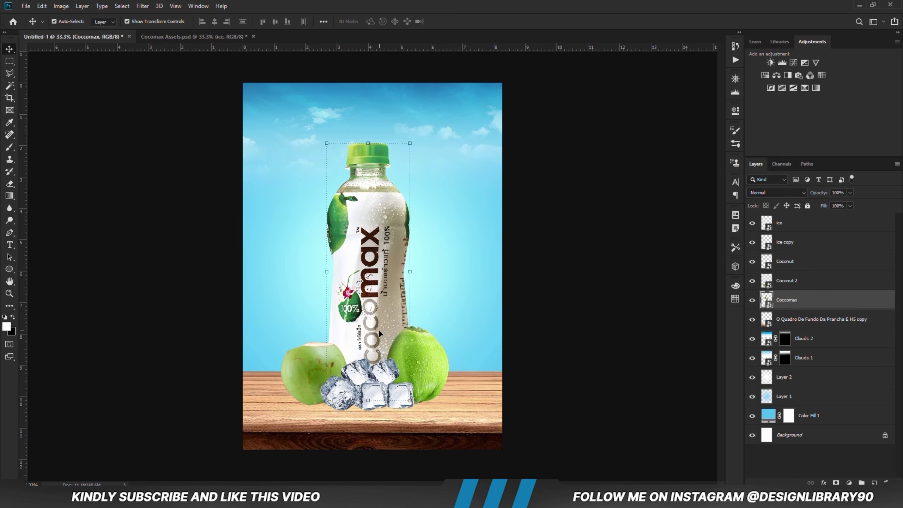
{"action": "left_click", "coordinate": [403, 364]}
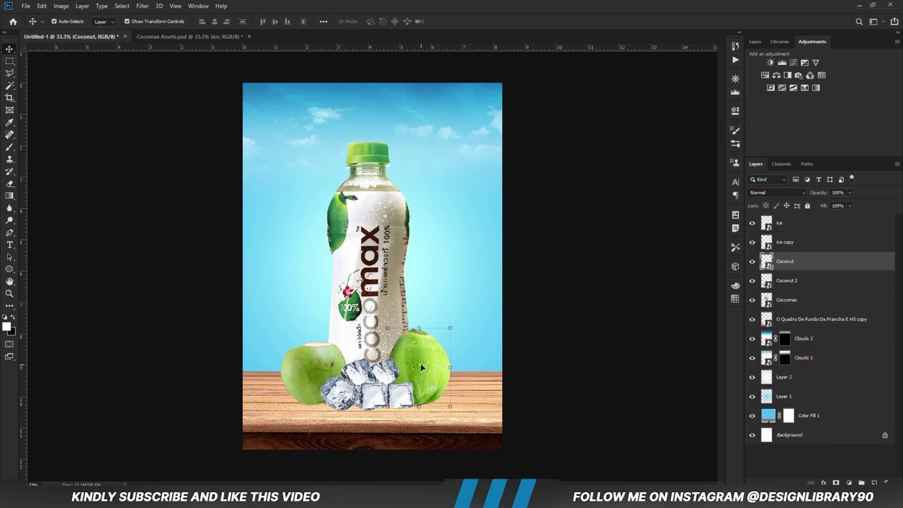
{"action": "left_click", "coordinate": [604, 336]}
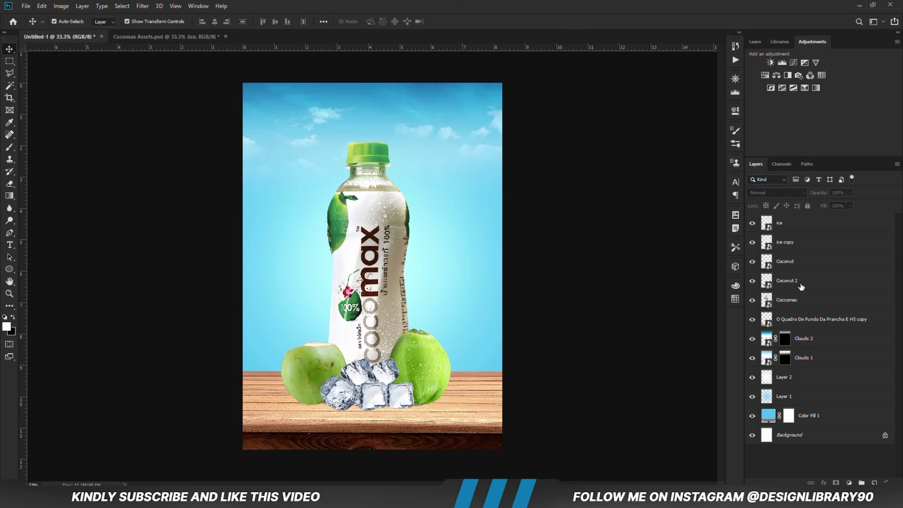
Step: Select the ice and ice copy layers together and nudge them slightly up
{"action": "left_click", "coordinate": [785, 249]}
{"action": "left_click", "coordinate": [792, 229], "text": "shift"}
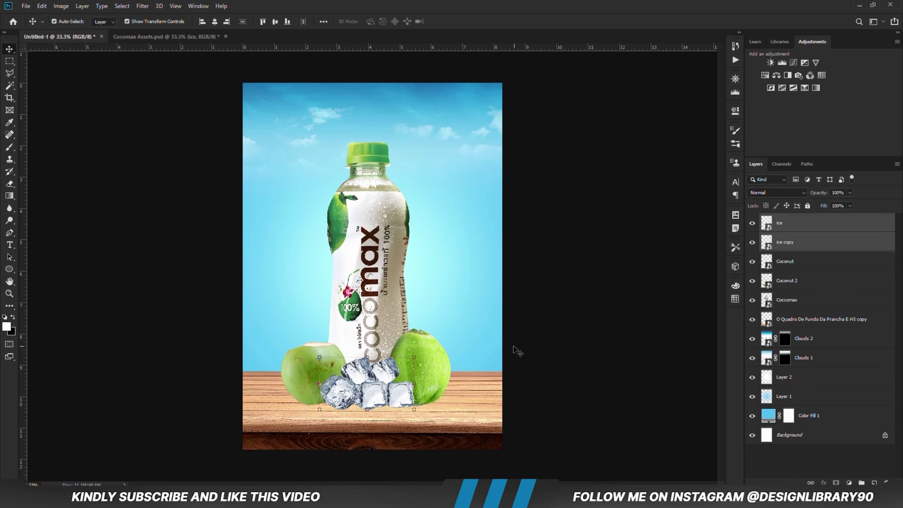
{"action": "key", "text": "Up"}
{"action": "key", "text": "Up"}
{"action": "key", "text": "Up"}
{"action": "key", "text": "Up"}
{"action": "left_click", "coordinate": [541, 336]}
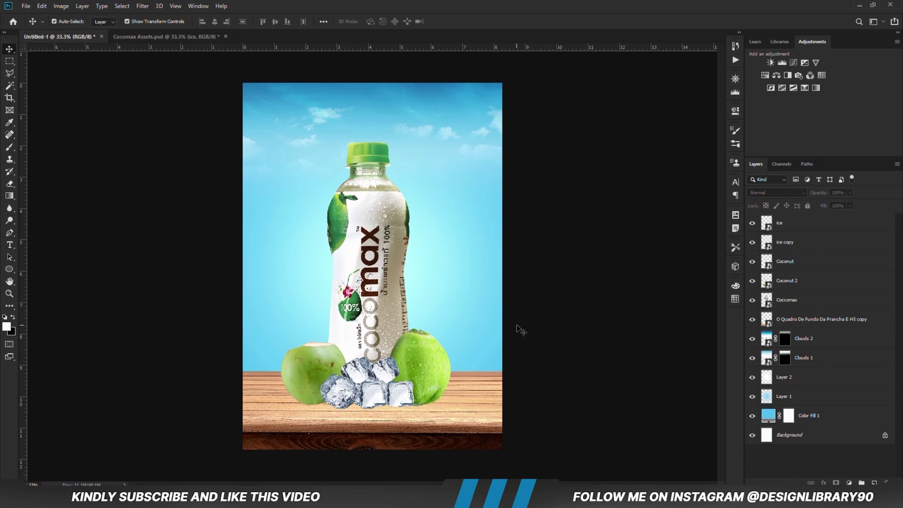
Step: Hide the wooden table layer in Cocomax Assets.psd and bring the straw layer into the poster document
{"action": "left_click", "coordinate": [160, 37]}
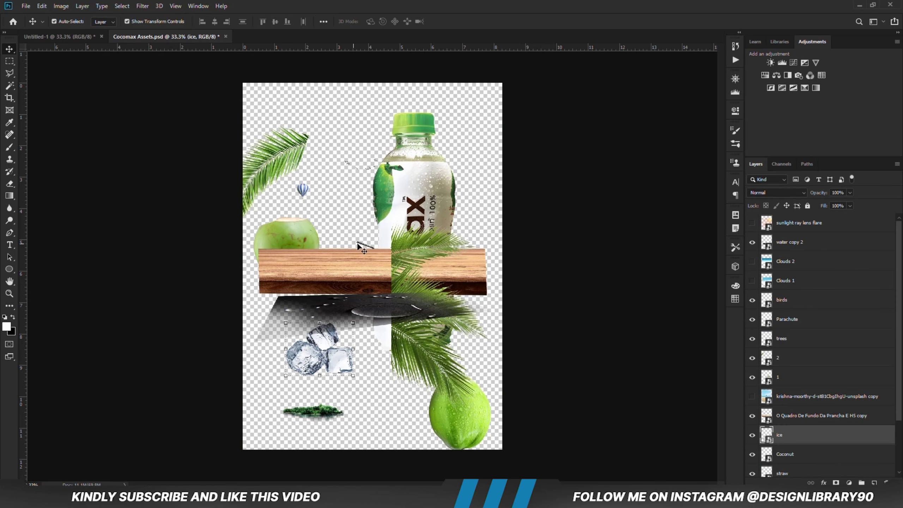
{"action": "left_click", "coordinate": [423, 268]}
{"action": "left_click", "coordinate": [752, 415]}
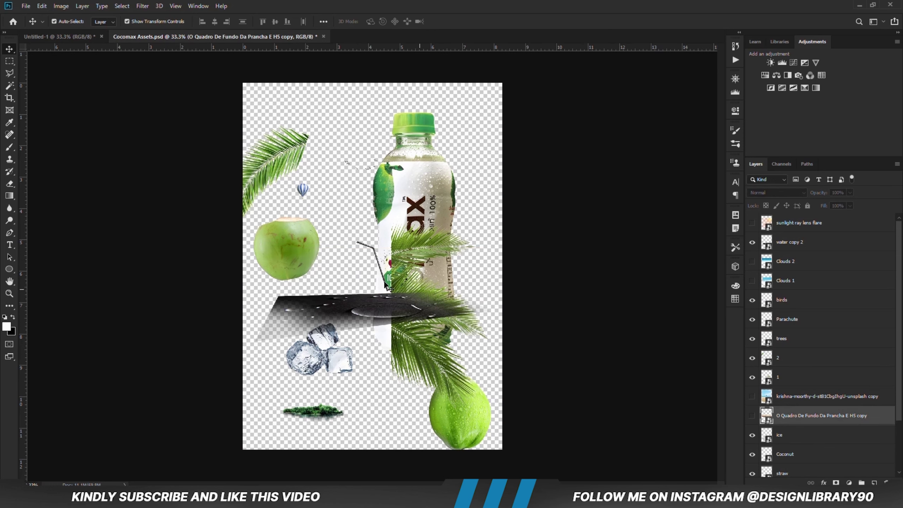
{"action": "left_click", "coordinate": [372, 250]}
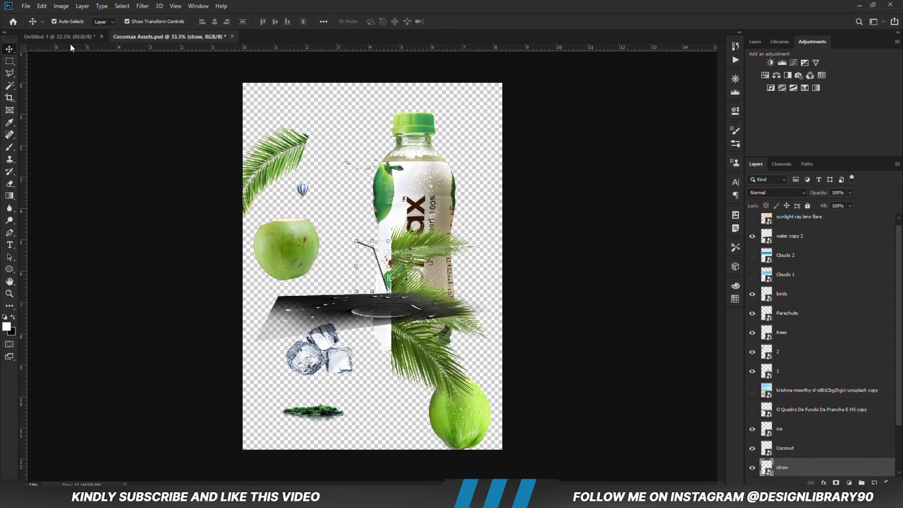
{"action": "left_click_drag", "start_coordinate": [70, 43], "coordinate": [252, 256]}
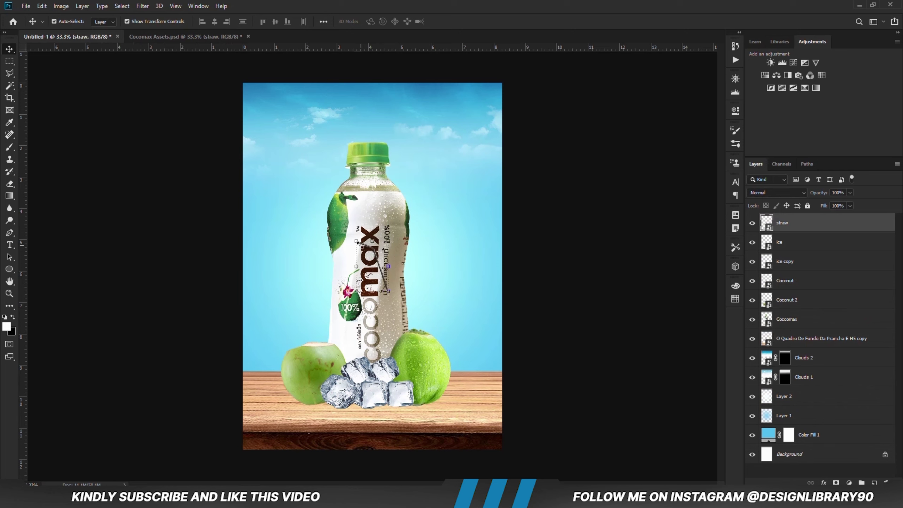
Step: Place the straw in the coconut beside the bottle's left edge and move its layer directly below Coconut 2
{"action": "key", "text": "ctrl+t"}
{"action": "left_click_drag", "start_coordinate": [382, 276], "coordinate": [316, 351]}
{"action": "key", "text": "Return"}
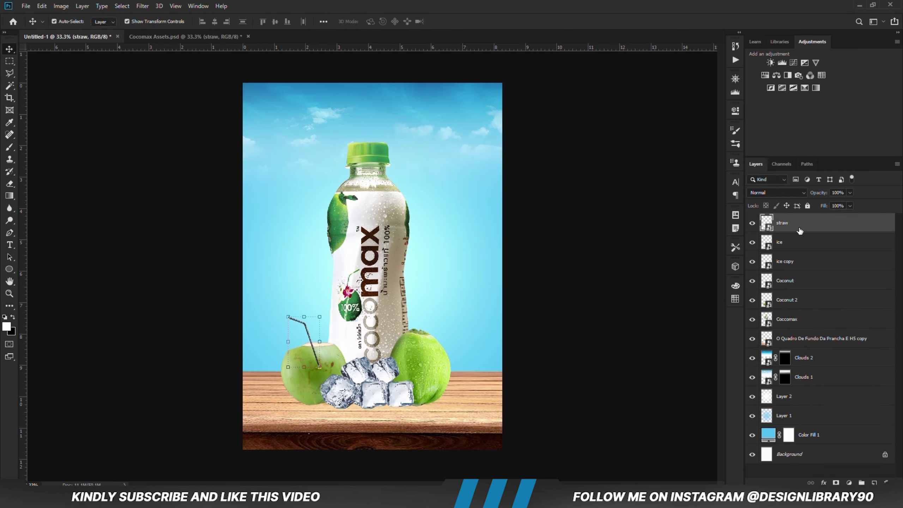
{"action": "left_click_drag", "start_coordinate": [799, 230], "coordinate": [789, 305]}
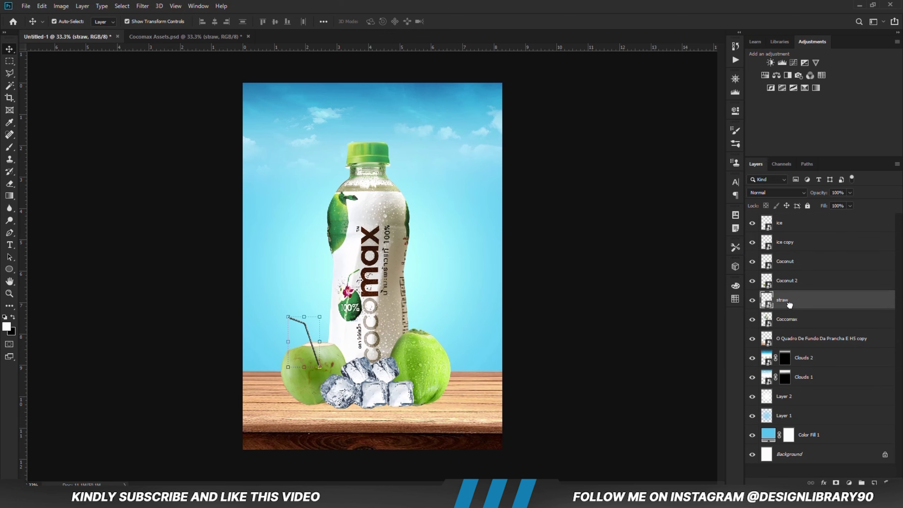
{"action": "left_click", "coordinate": [642, 305]}
Step: Group all layers from the bottle up to the ice and hide the group
{"action": "left_click", "coordinate": [797, 322]}
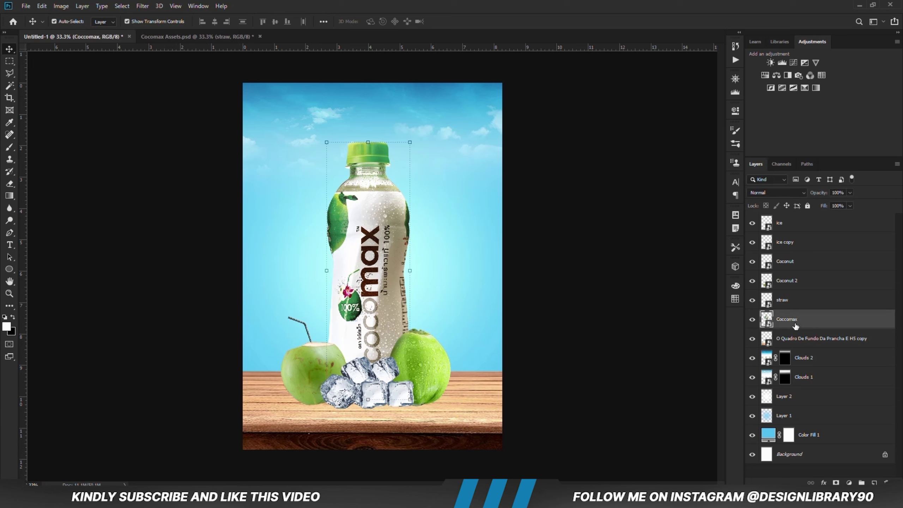
{"action": "left_click", "coordinate": [794, 231], "text": "shift"}
{"action": "key", "text": "ctrl+g"}
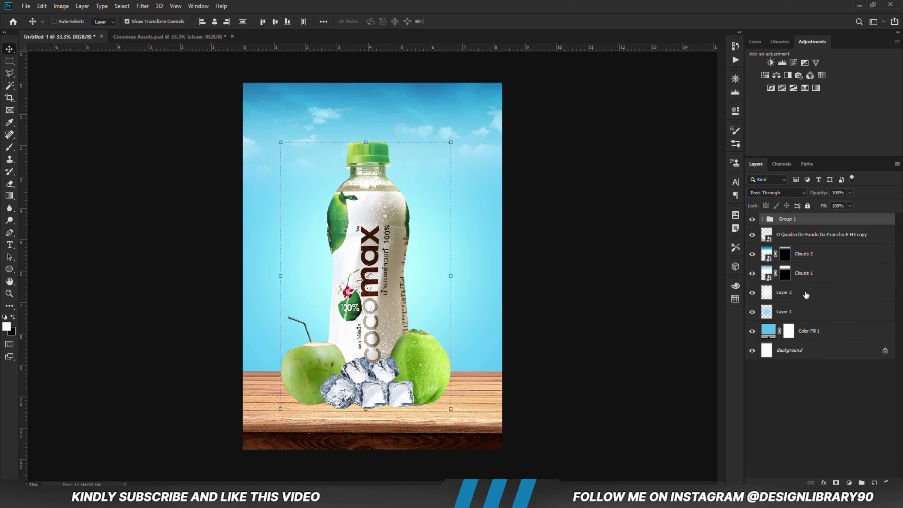
{"action": "left_click", "coordinate": [752, 220]}
{"action": "left_click", "coordinate": [617, 297]}
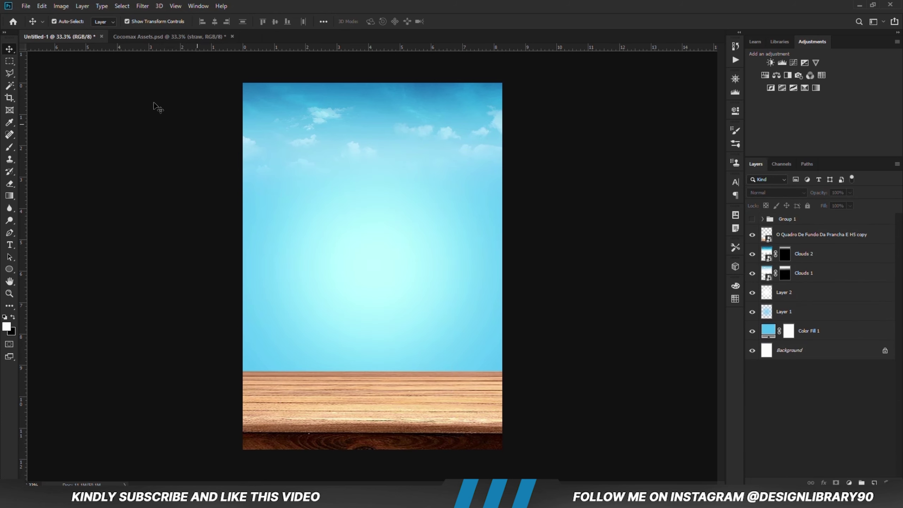
Step: Show the beach photo layer in Cocomax Assets.psd and bring it into the poster document
{"action": "left_click", "coordinate": [149, 37]}
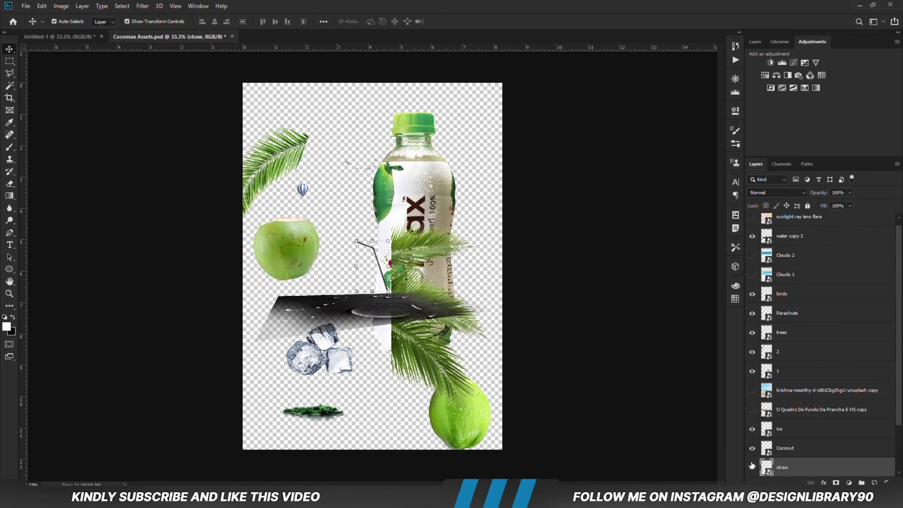
{"action": "left_click", "coordinate": [753, 391]}
{"action": "left_click_drag", "start_coordinate": [359, 192], "coordinate": [362, 186]}
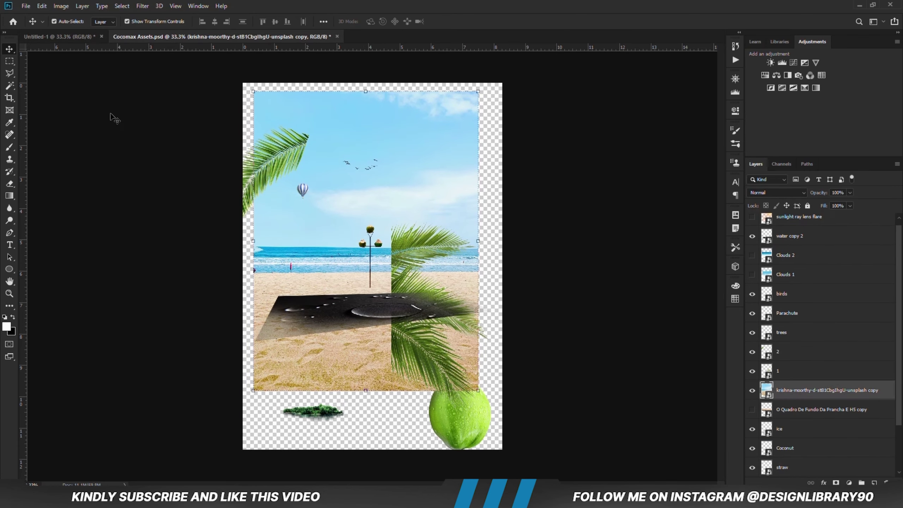
{"action": "left_click", "coordinate": [50, 37]}
{"action": "key", "text": "ctrl+v"}
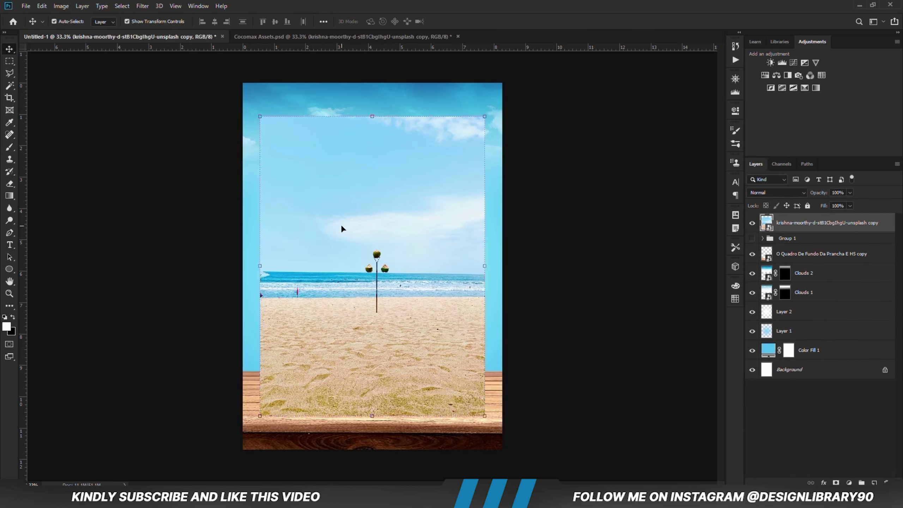
Step: Convert the beach photo to a smart object, then scale and shift it to cover the whole canvas
{"action": "right_click", "coordinate": [806, 225]}
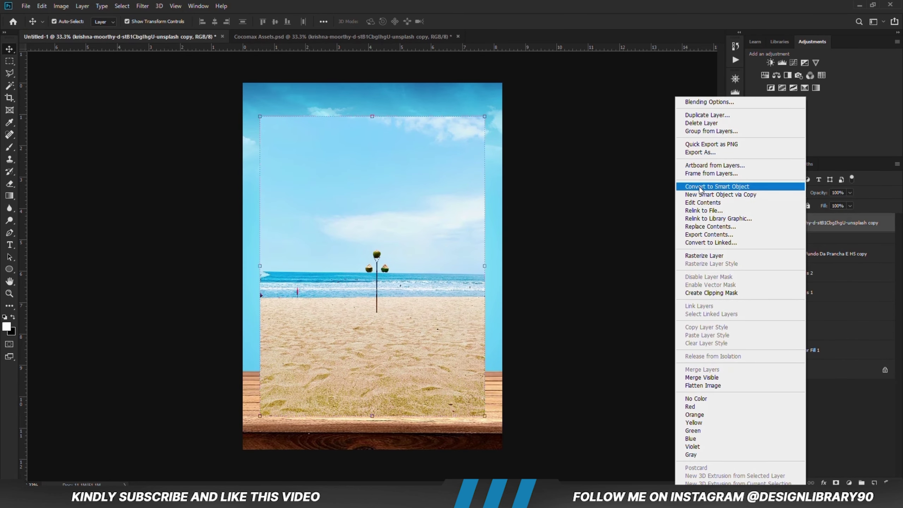
{"action": "left_click", "coordinate": [701, 186]}
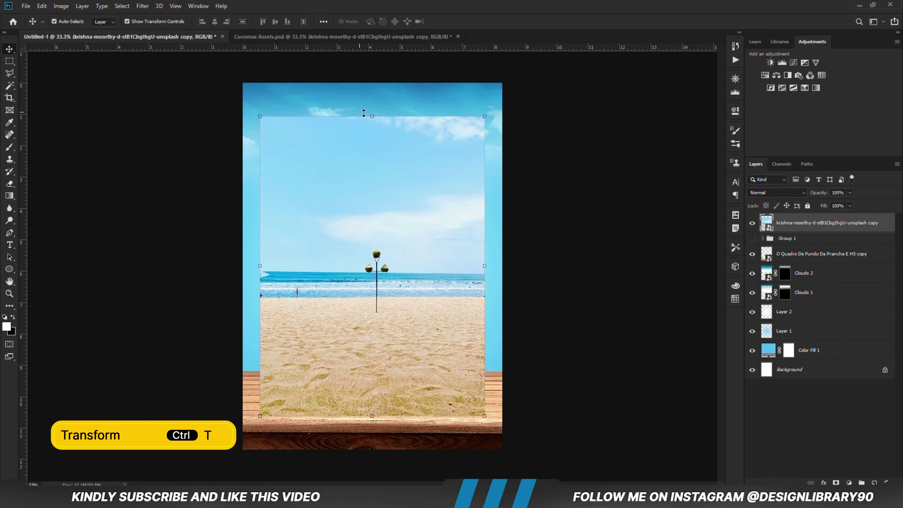
{"action": "key", "text": "ctrl+t"}
{"action": "left_click_drag", "start_coordinate": [372, 114], "coordinate": [372, 62]}
{"action": "left_click_drag", "start_coordinate": [505, 240], "coordinate": [518, 242]}
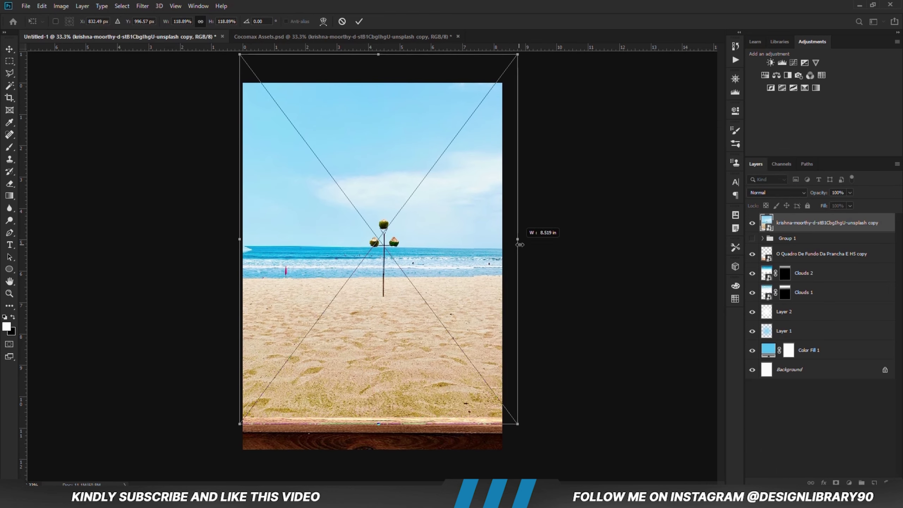
{"action": "left_click_drag", "start_coordinate": [239, 240], "coordinate": [220, 241]}
{"action": "key", "text": "Return"}
{"action": "left_click_drag", "start_coordinate": [406, 265], "coordinate": [406, 277]}
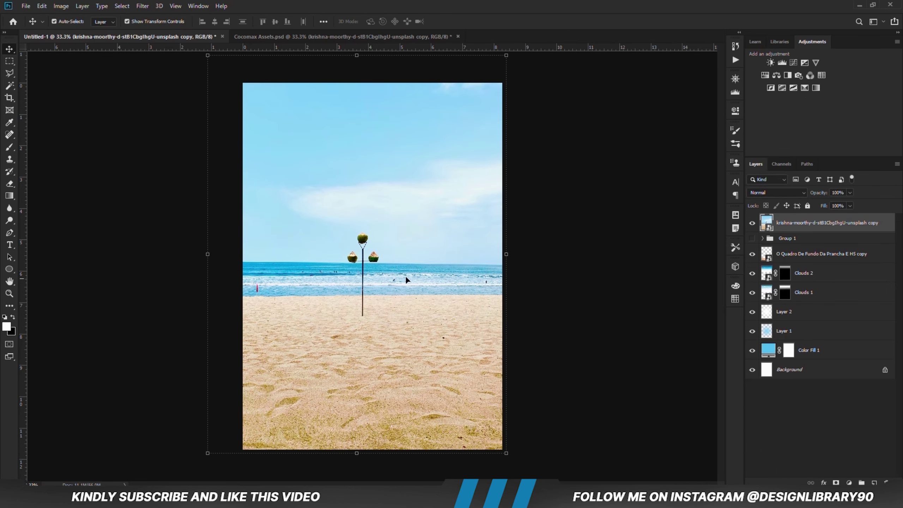
{"action": "left_click_drag", "start_coordinate": [467, 277], "coordinate": [472, 277]}
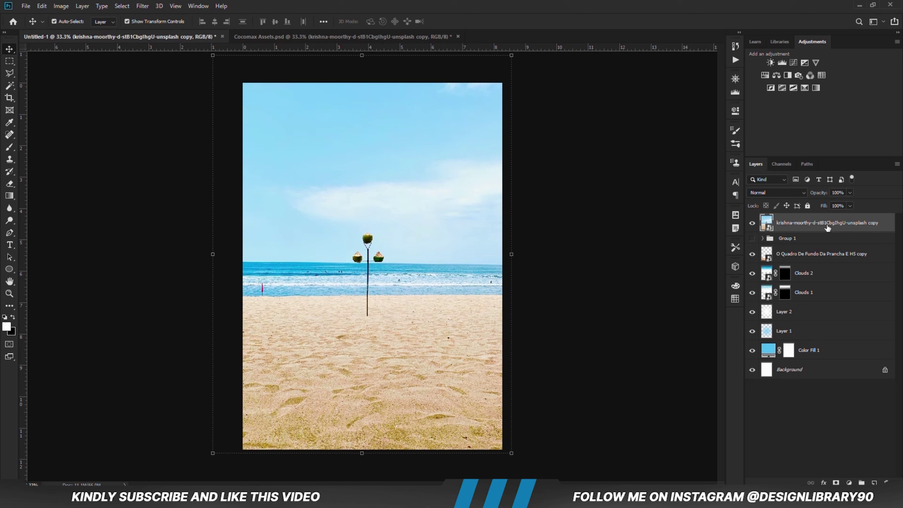
Step: Move the beach photo layer between Clouds 1 and Layer 2 and compare the poster with and without it
{"action": "left_click_drag", "start_coordinate": [827, 227], "coordinate": [823, 302]}
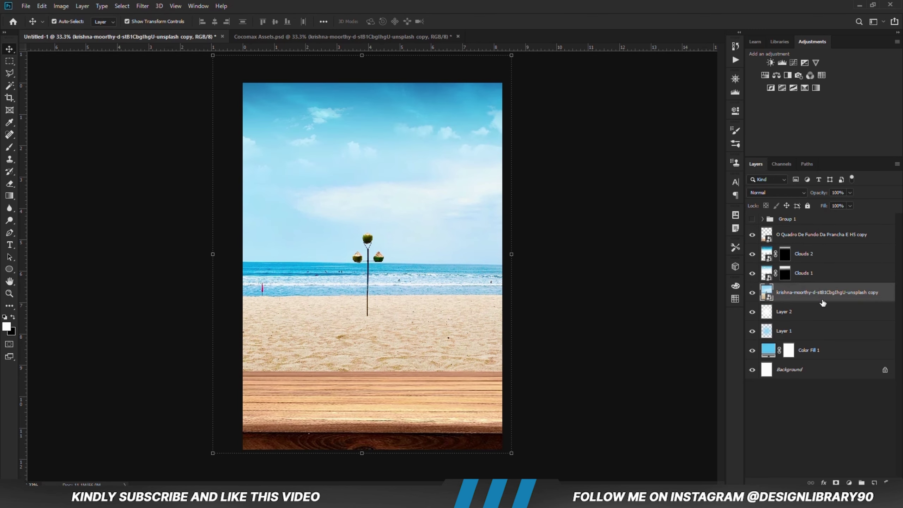
{"action": "left_click", "coordinate": [752, 293]}
{"action": "left_click", "coordinate": [752, 293]}
Step: Enlarge the beach photo downward so the sea horizon sits lower, just above the sand and table
{"action": "left_click_drag", "start_coordinate": [359, 451], "coordinate": [362, 478]}
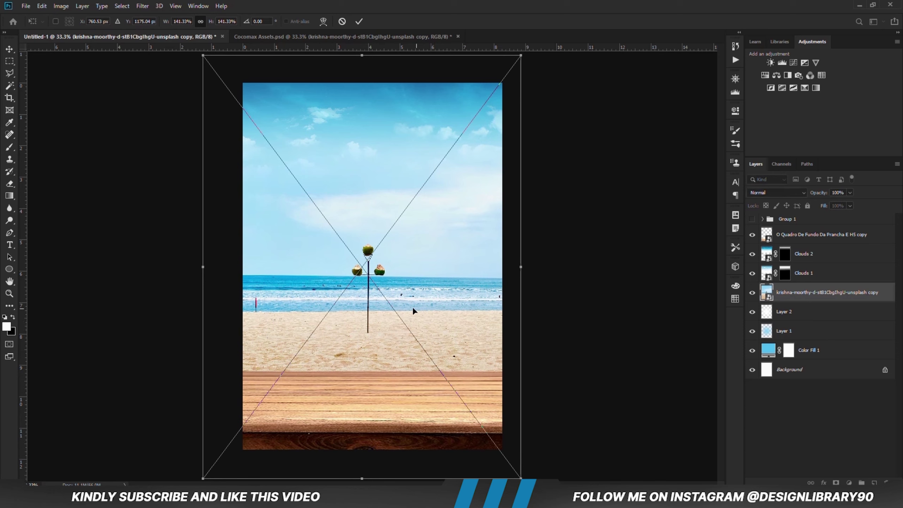
{"action": "scroll", "coordinate": [413, 309], "scroll_direction": "down", "scroll_amount": 3}
{"action": "left_click_drag", "start_coordinate": [364, 427], "coordinate": [366, 451]}
{"action": "key", "text": "Return"}
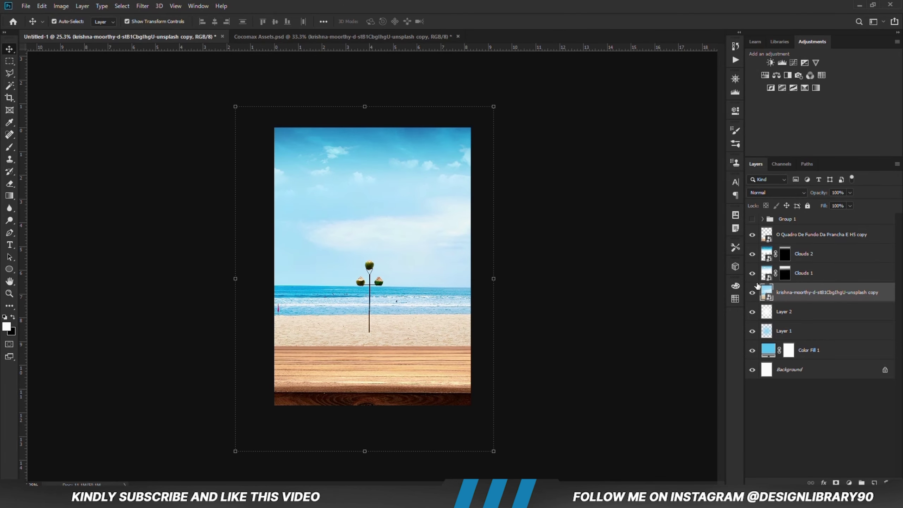
{"action": "left_click", "coordinate": [753, 292]}
{"action": "left_click", "coordinate": [753, 292]}
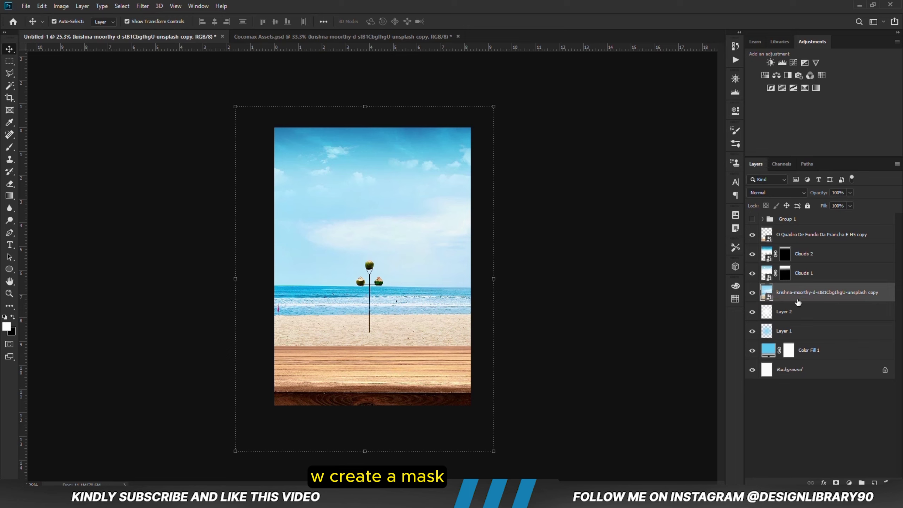
Step: Add a layer mask to the beach photo and set the black brush to size 1000 with 14% opacity
{"action": "left_click", "coordinate": [835, 482]}
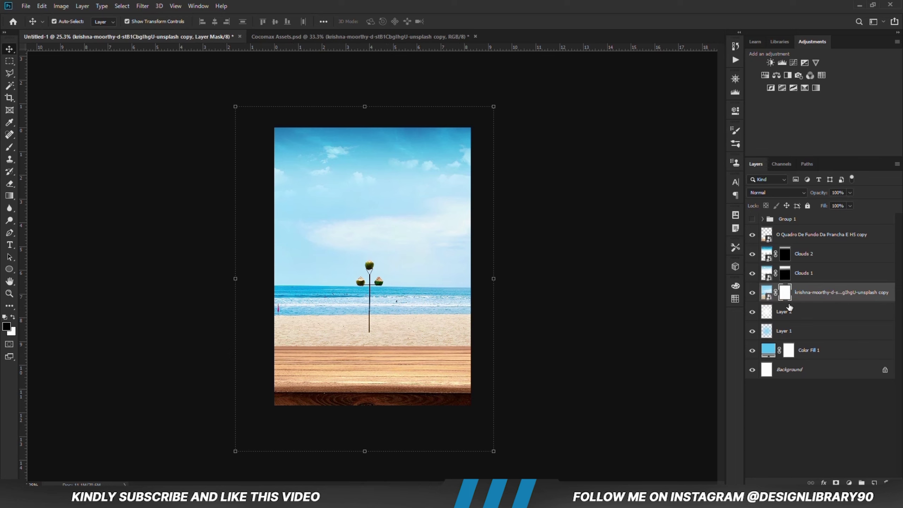
{"action": "key", "text": "b"}
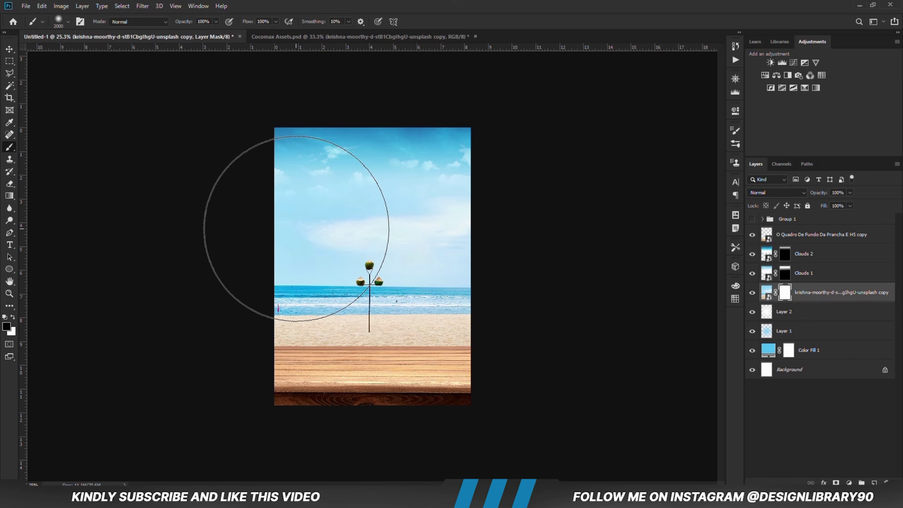
{"action": "key", "text": "bracketleft"}
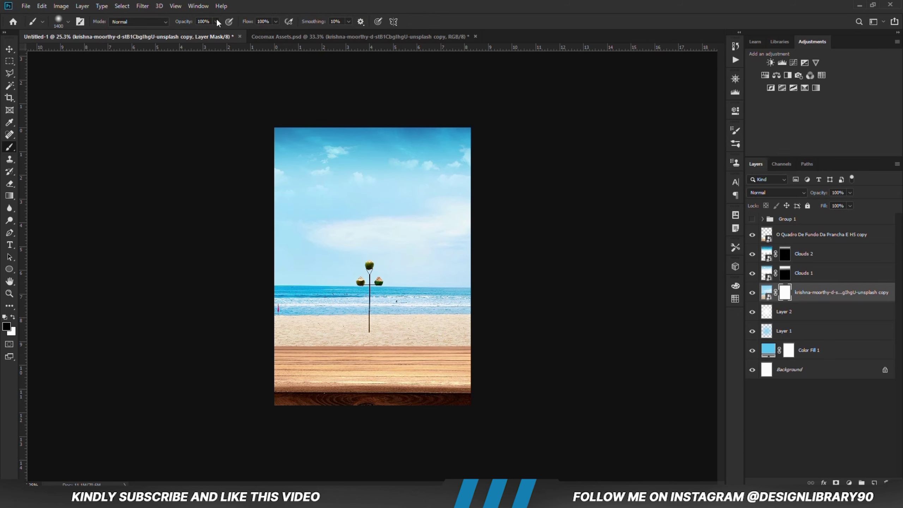
{"action": "key", "text": "bracketleft"}
{"action": "key", "text": "bracketleft"}
{"action": "key", "text": "bracketleft"}
{"action": "key", "text": "bracketleft"}
{"action": "key", "text": "bracketleft"}
{"action": "key", "text": "bracketleft"}
{"action": "key", "text": "bracketleft"}
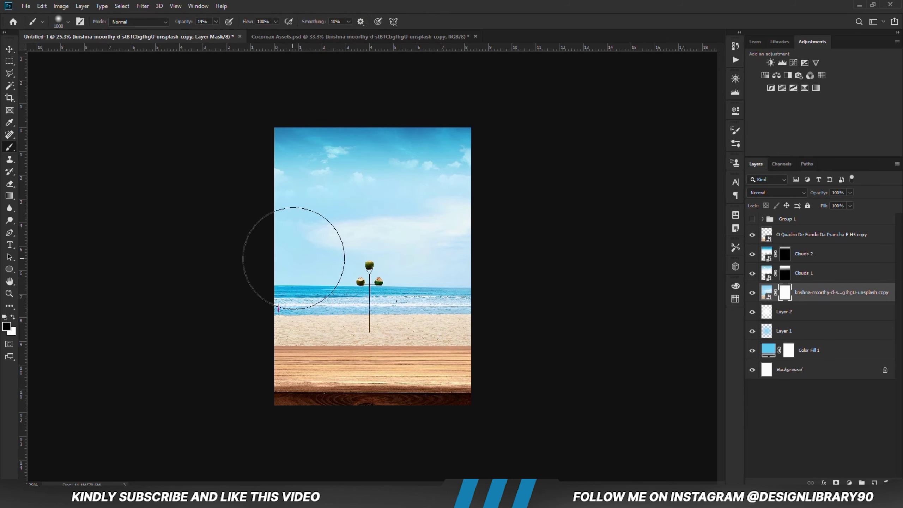
Step: Paint broad strokes across the sky on the beach photo's mask to blend it into the blue background
{"action": "left_click_drag", "start_coordinate": [582, 242], "coordinate": [214, 261]}
{"action": "mouse_move", "coordinate": [213, 260]}
{"action": "left_mouse_down"}
{"action": "mouse_move", "coordinate": [591, 250]}
{"action": "mouse_move", "coordinate": [166, 258]}
{"action": "left_mouse_up"}
{"action": "mouse_move", "coordinate": [267, 254]}
{"action": "left_mouse_down"}
{"action": "mouse_move", "coordinate": [364, 241]}
{"action": "mouse_move", "coordinate": [227, 240]}
{"action": "mouse_move", "coordinate": [238, 242]}
{"action": "left_mouse_up"}
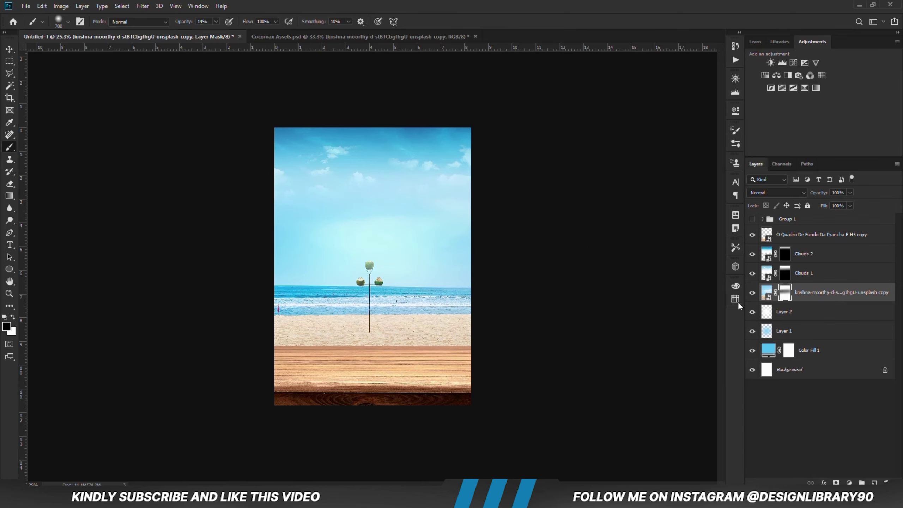
{"action": "left_click", "coordinate": [752, 293]}
{"action": "left_click", "coordinate": [754, 292]}
{"action": "left_click_drag", "start_coordinate": [491, 224], "coordinate": [223, 219]}
{"action": "key", "text": "v"}
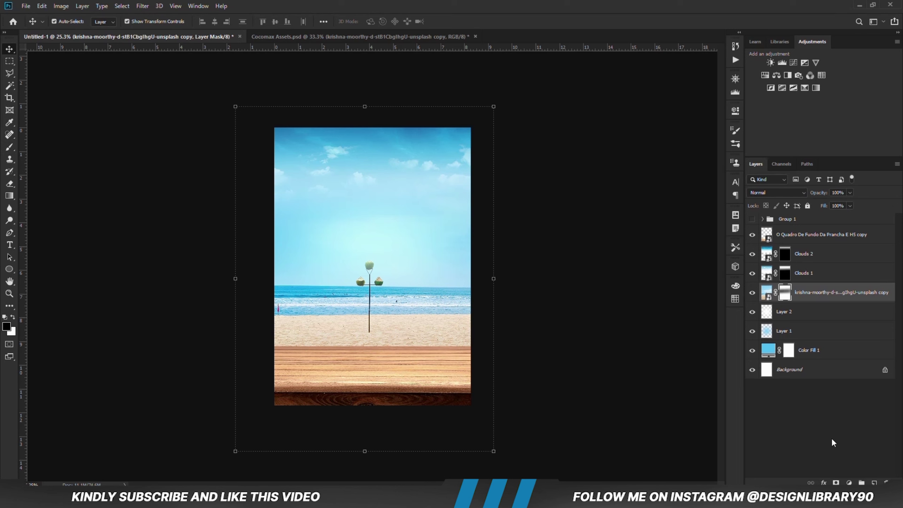
Step: Add a Curves adjustment clipped to the beach photo and pull the RGB curve slightly down in the shadows to darken it
{"action": "left_click", "coordinate": [849, 483]}
{"action": "left_click", "coordinate": [830, 370]}
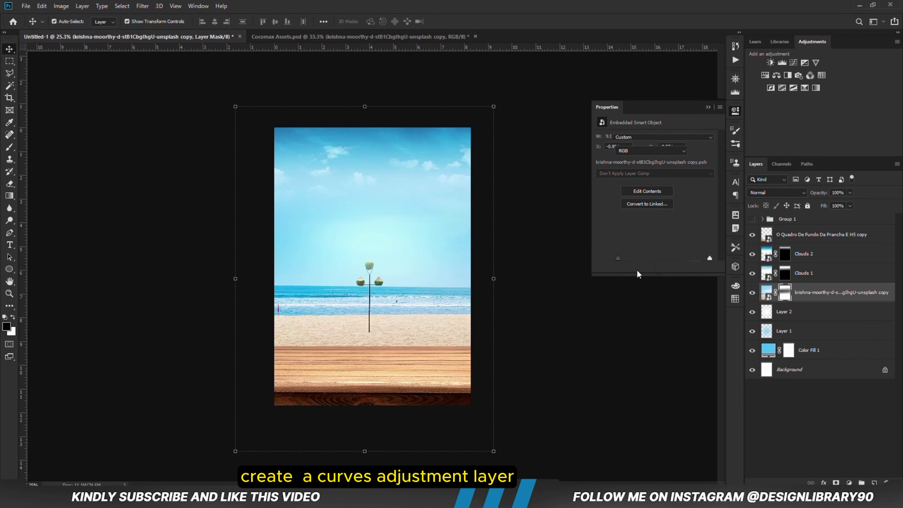
{"action": "left_click", "coordinate": [654, 267]}
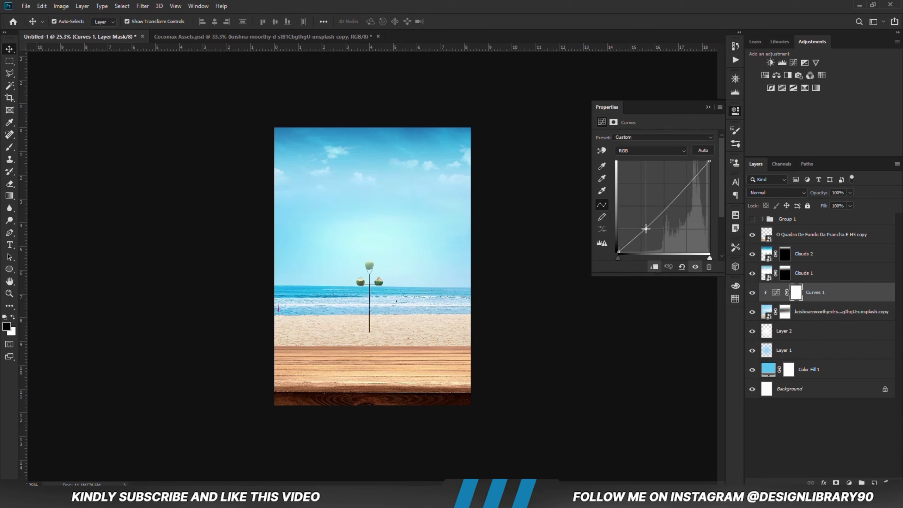
{"action": "left_click_drag", "start_coordinate": [646, 229], "coordinate": [647, 231]}
{"action": "left_click", "coordinate": [708, 107]}
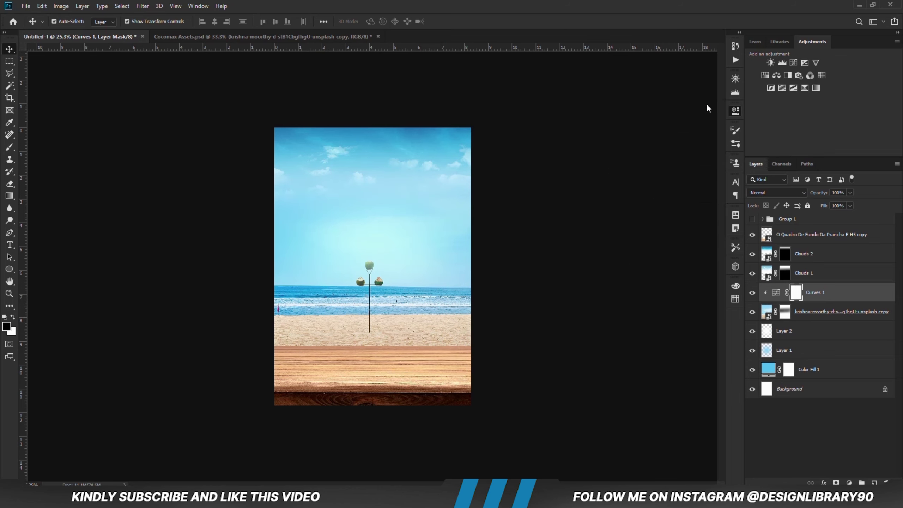
{"action": "left_click", "coordinate": [752, 294]}
{"action": "left_click", "coordinate": [752, 294]}
{"action": "left_click", "coordinate": [251, 210]}
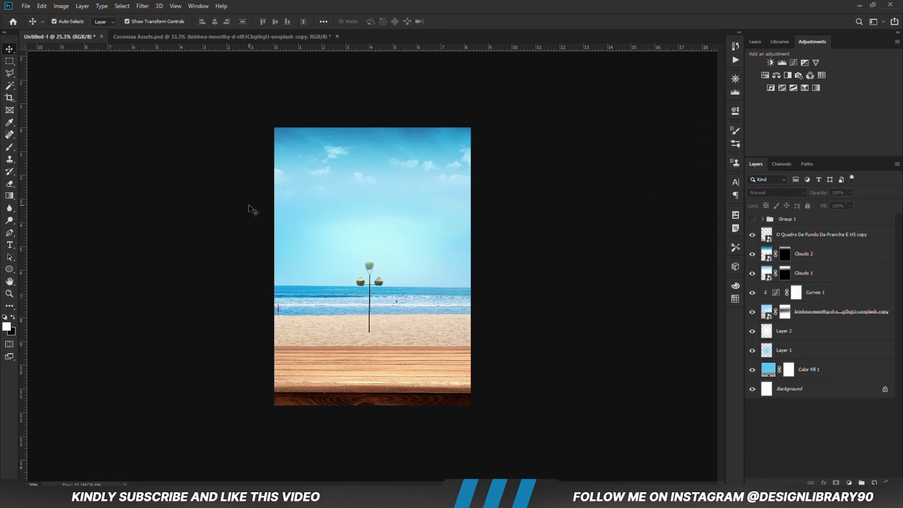
Step: Show Group 1 again and bring the palm leaf layer 2 from Cocomax Assets.psd into the poster
{"action": "left_click", "coordinate": [751, 219]}
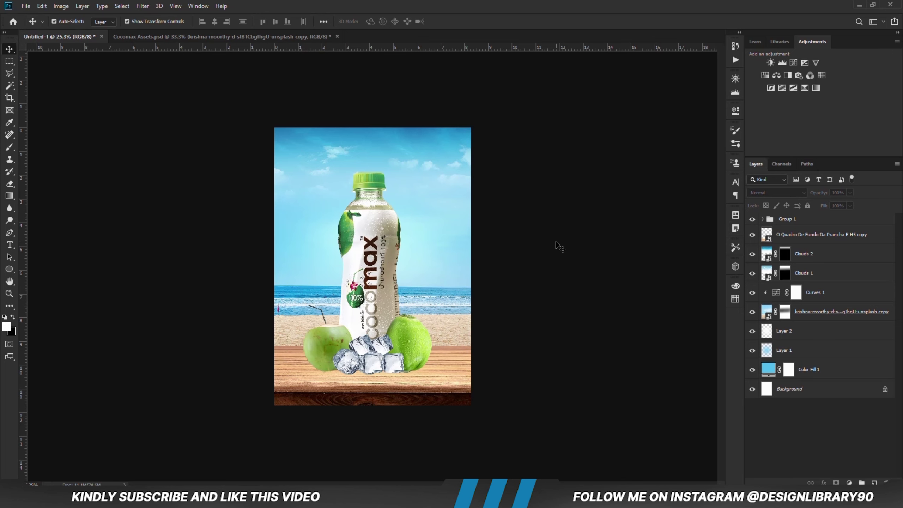
{"action": "left_click", "coordinate": [188, 37]}
{"action": "left_click", "coordinate": [267, 150]}
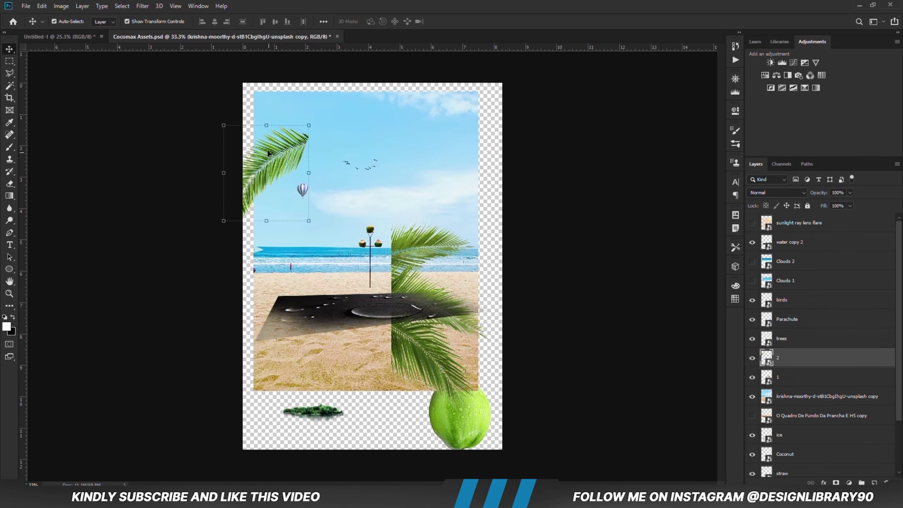
{"action": "key", "text": "ctrl"}
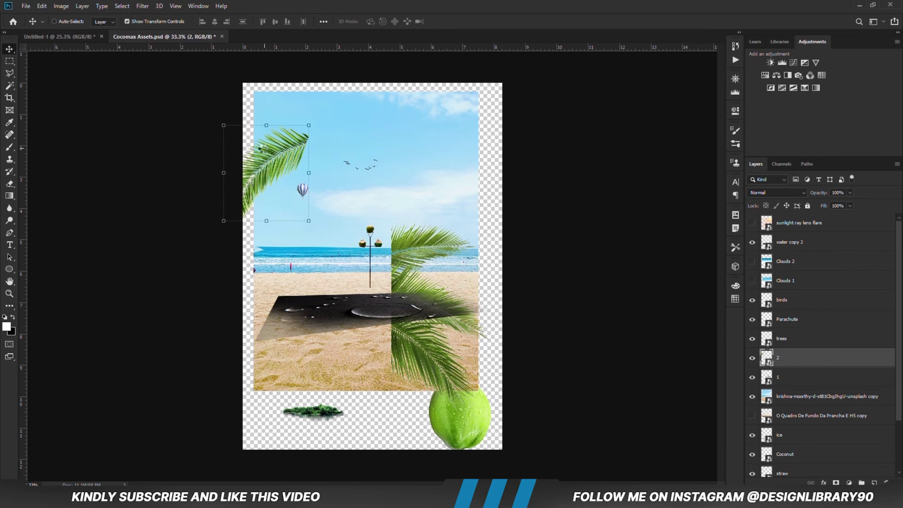
{"action": "left_click", "coordinate": [79, 37]}
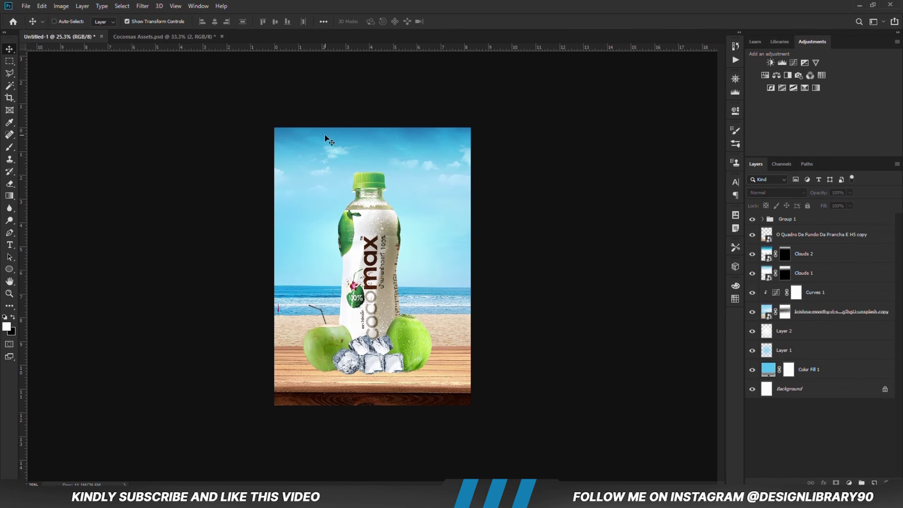
{"action": "left_click_drag", "start_coordinate": [325, 134], "coordinate": [324, 135]}
Step: Transform the palm leaf smaller and fit it into the poster's upper-right corner, hanging down from the edge
{"action": "key", "text": "ctrl+t"}
{"action": "left_click_drag", "start_coordinate": [379, 291], "coordinate": [462, 176]}
{"action": "left_click_drag", "start_coordinate": [458, 209], "coordinate": [430, 180]}
{"action": "key", "text": "Return"}
{"action": "key", "text": "Return"}
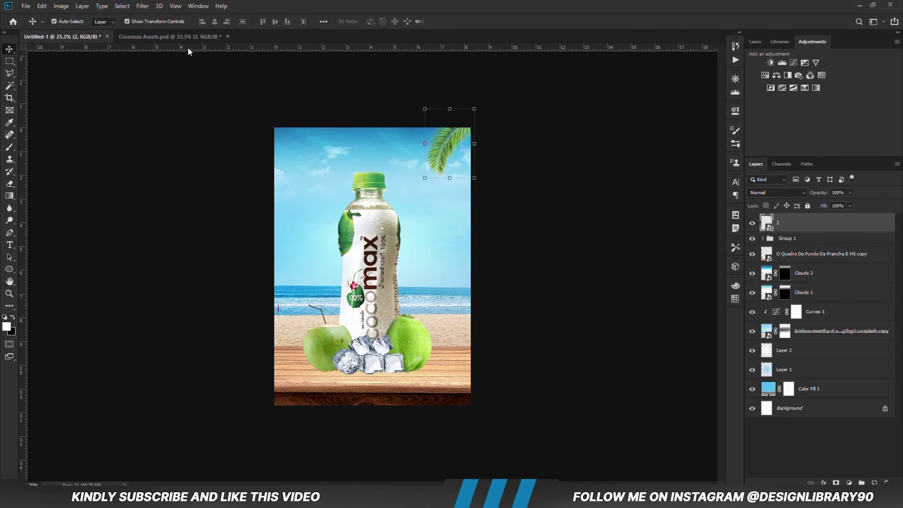
Step: Hide palm leaf layer 2 in Cocomax Assets.psd and bring palm leaf layer 1 into the poster's upper-left corner
{"action": "left_click", "coordinate": [167, 36]}
{"action": "left_click", "coordinate": [752, 357]}
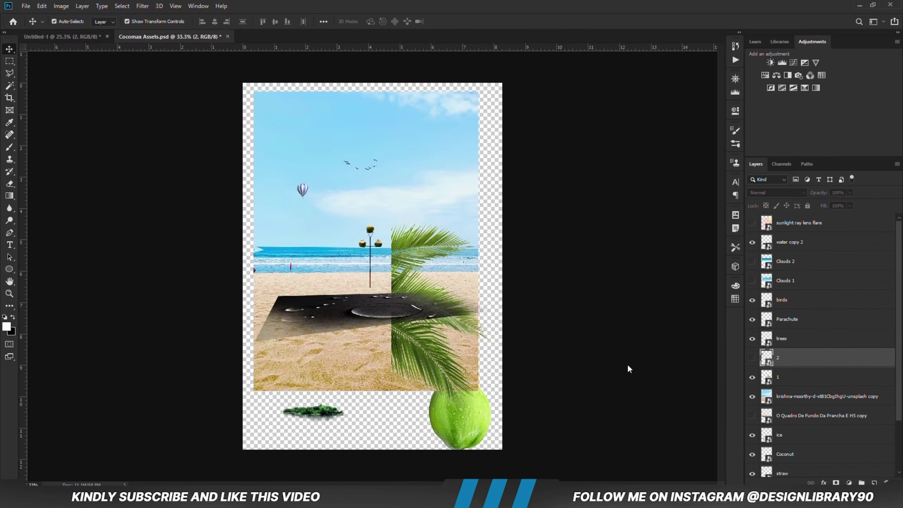
{"action": "left_click", "coordinate": [411, 364]}
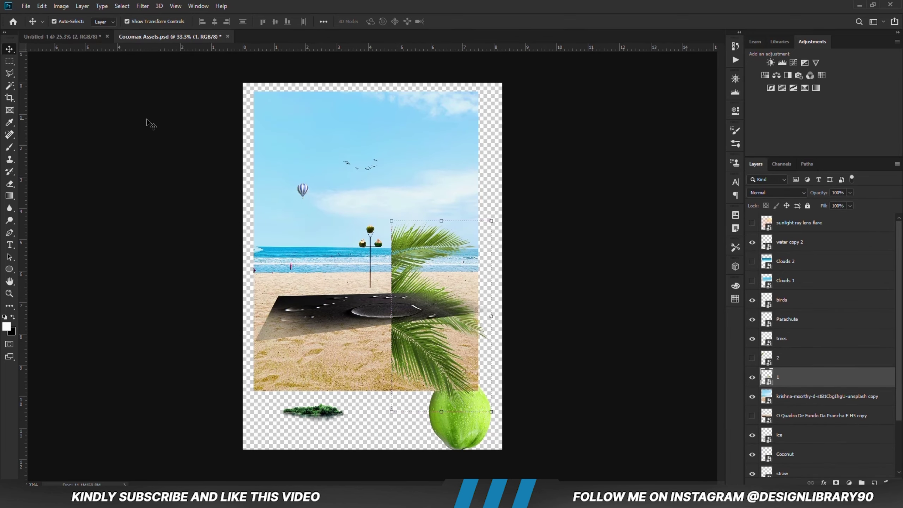
{"action": "left_click_drag", "start_coordinate": [68, 36], "coordinate": [297, 182]}
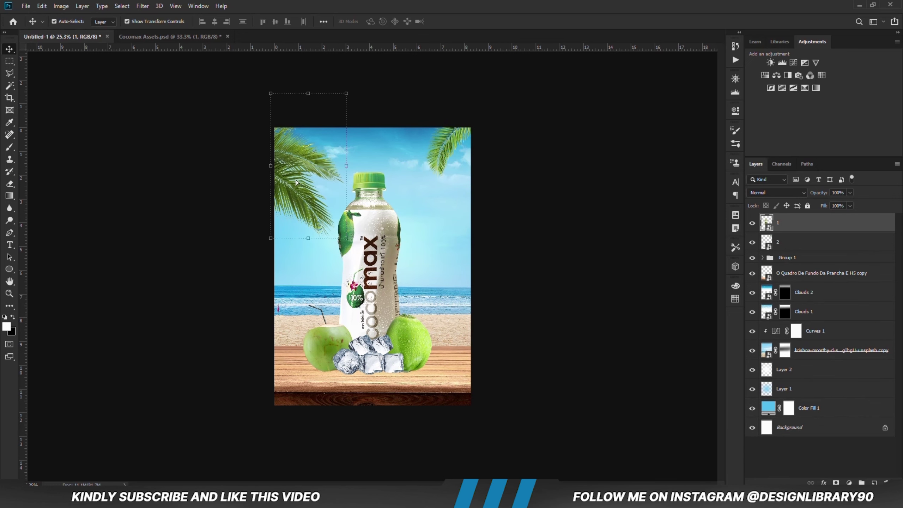
Step: Rotate the upper-left palm leaf about 25° clockwise and move it up so it hangs from the poster's corner
{"action": "left_click", "coordinate": [349, 240]}
{"action": "left_click_drag", "start_coordinate": [369, 234], "coordinate": [340, 258]}
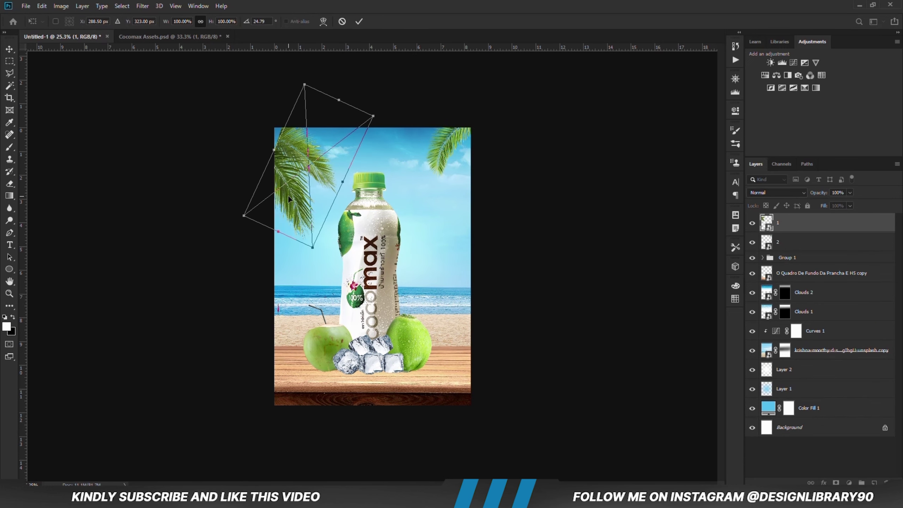
{"action": "left_click_drag", "start_coordinate": [289, 193], "coordinate": [288, 159]}
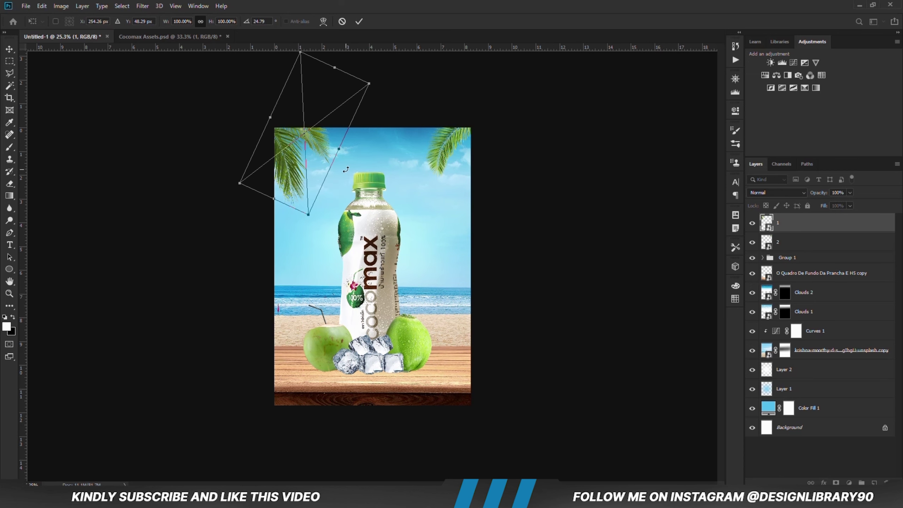
{"action": "key", "text": "Return"}
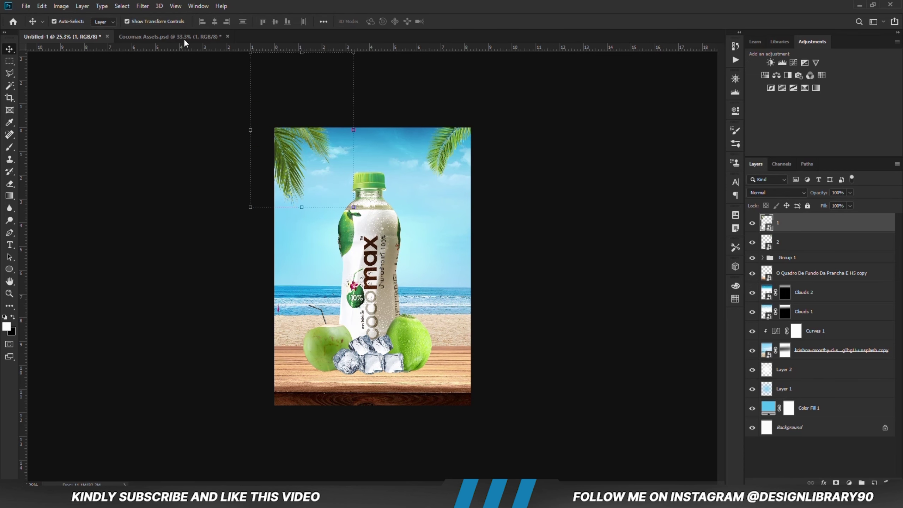
Step: Bring the birds layer from Cocomax Assets.psd into the poster
{"action": "left_click", "coordinate": [184, 37]}
{"action": "left_click", "coordinate": [350, 162]}
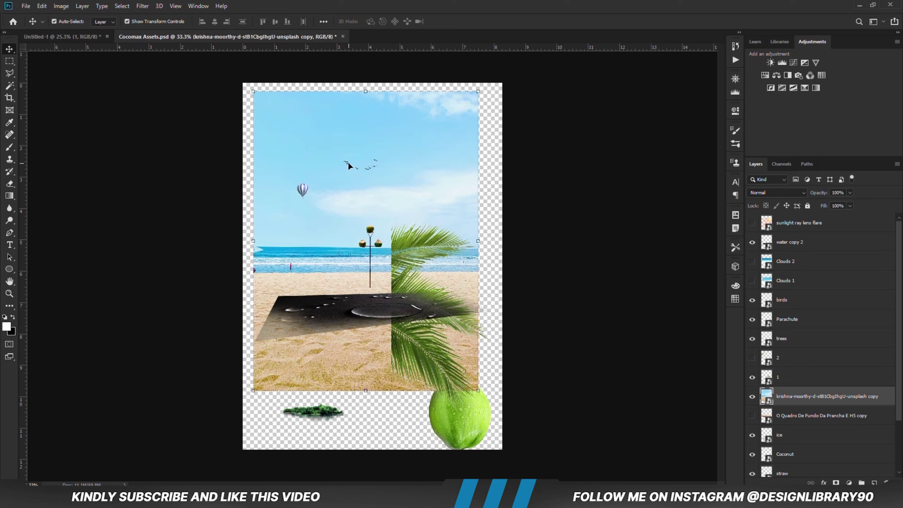
{"action": "left_click", "coordinate": [347, 162]}
{"action": "left_click_drag", "start_coordinate": [354, 174], "coordinate": [307, 141]}
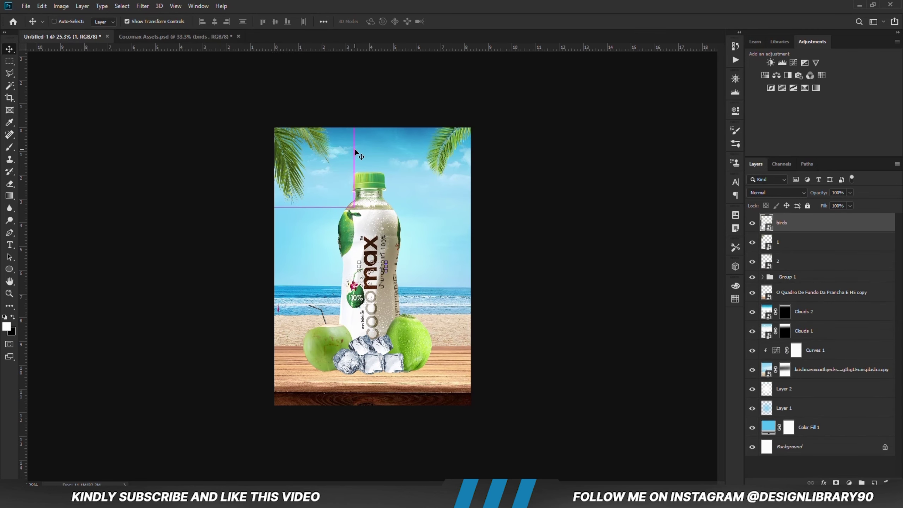
Step: Rotate the birds about -5° and position them in the sky just left of the bottle cap
{"action": "key", "text": "ctrl+t"}
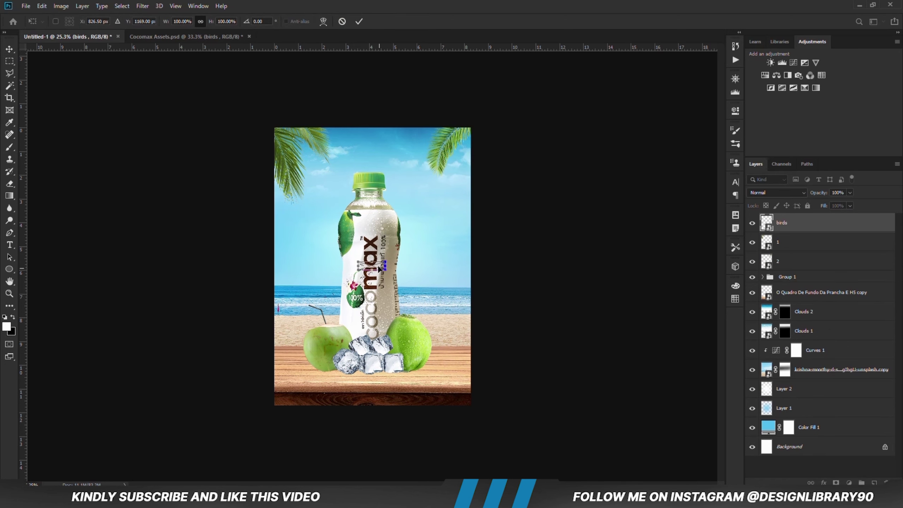
{"action": "left_click_drag", "start_coordinate": [390, 285], "coordinate": [345, 207]}
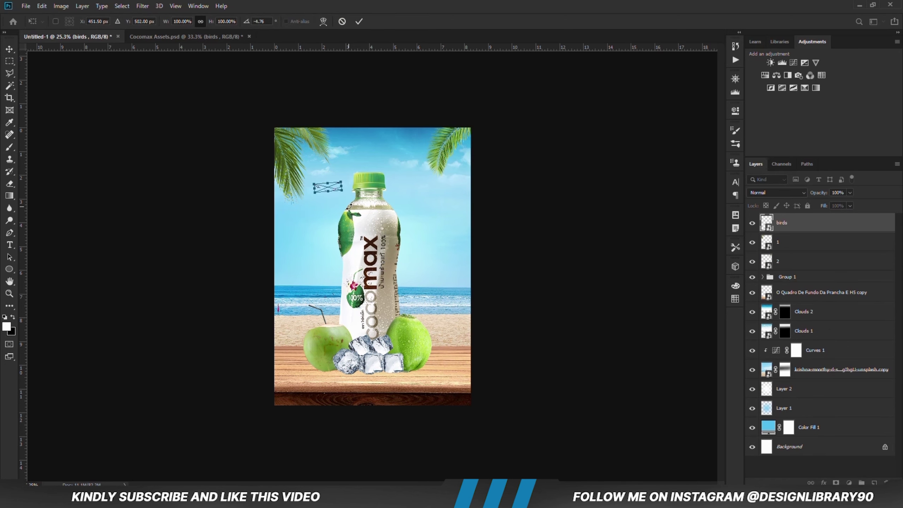
{"action": "key", "text": "Return"}
{"action": "key", "text": "shift+Right"}
{"action": "key", "text": "shift+Up"}
{"action": "key", "text": "shift+Up"}
{"action": "key", "text": "shift+Up"}
{"action": "key", "text": "shift+Up"}
{"action": "key", "text": "shift+Up"}
{"action": "key", "text": "shift+Up"}
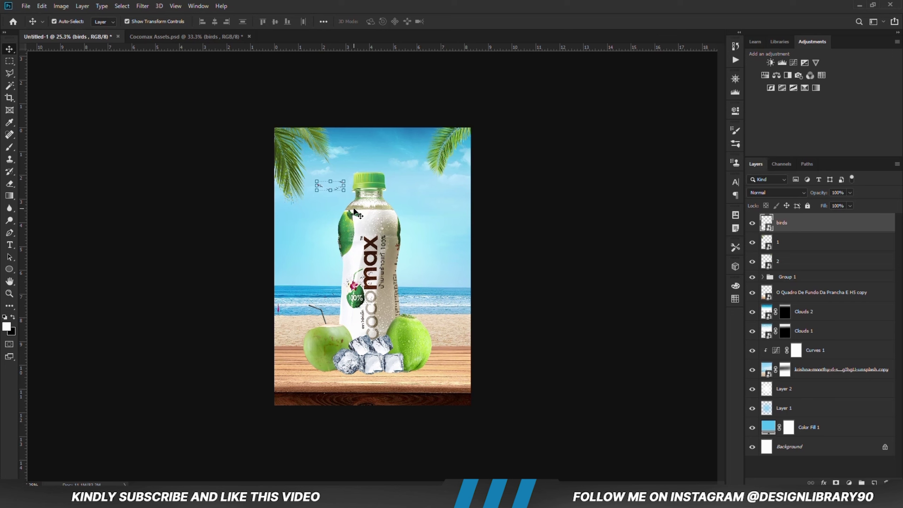
Step: Bring the Parachute balloon from Cocomax Assets.psd into the poster's sky, right of the bottle cap
{"action": "left_click", "coordinate": [186, 37]}
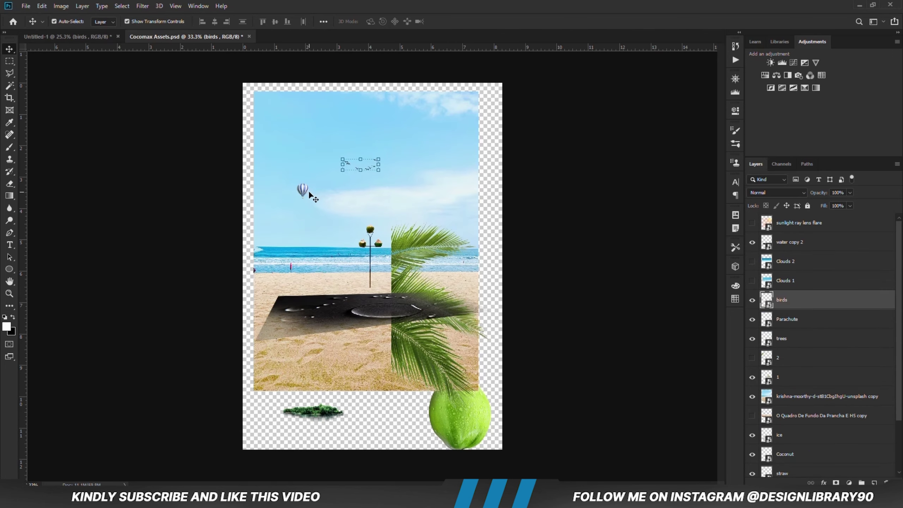
{"action": "left_click", "coordinate": [306, 188], "text": "ctrl"}
{"action": "left_click_drag", "start_coordinate": [302, 184], "coordinate": [459, 111]}
{"action": "key", "text": "ctrl+plus"}
{"action": "key", "text": "ctrl+plus"}
{"action": "key", "text": "ctrl+t"}
{"action": "key", "text": "Return"}
{"action": "left_click", "coordinate": [588, 168]}
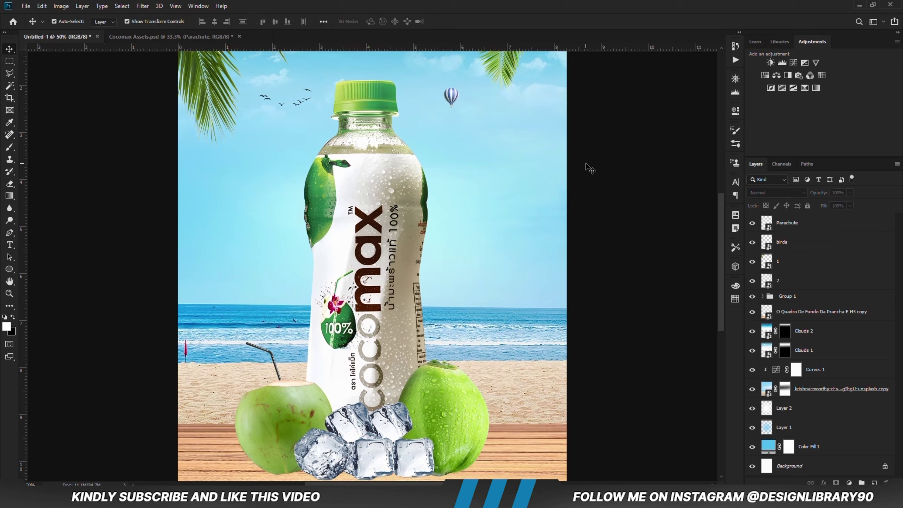
Step: Move the balloon slightly down and to the right in the sky beside the bottle's neck
{"action": "left_click", "coordinate": [455, 101]}
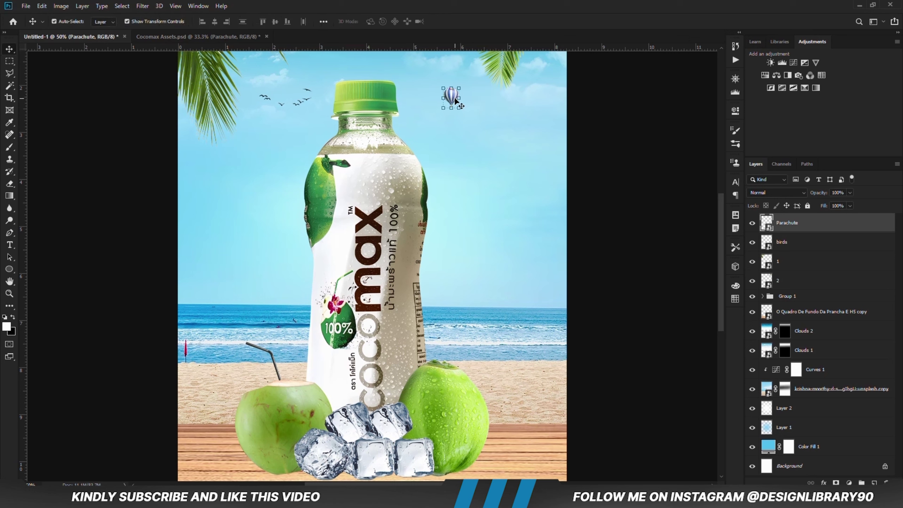
{"action": "left_click_drag", "start_coordinate": [452, 99], "coordinate": [470, 130]}
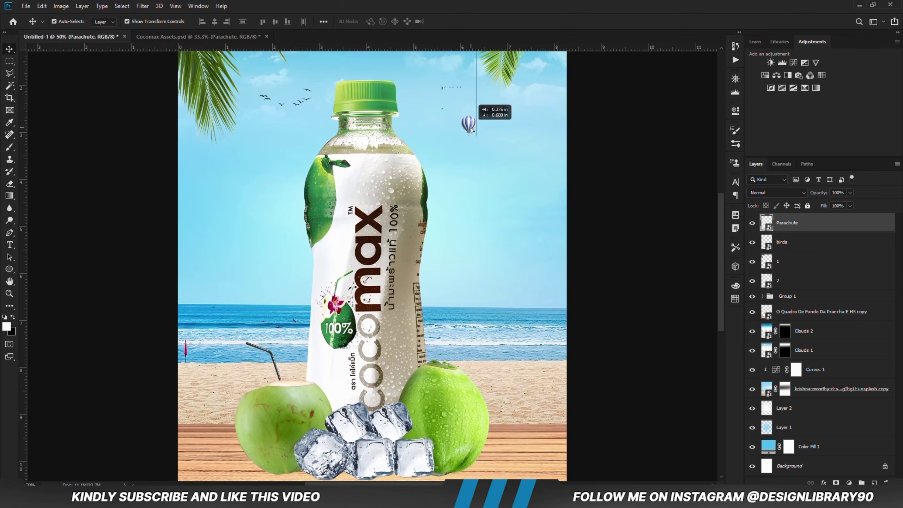
{"action": "left_click", "coordinate": [589, 164]}
{"action": "key", "text": "ctrl+minus"}
{"action": "key", "text": "ctrl+minus"}
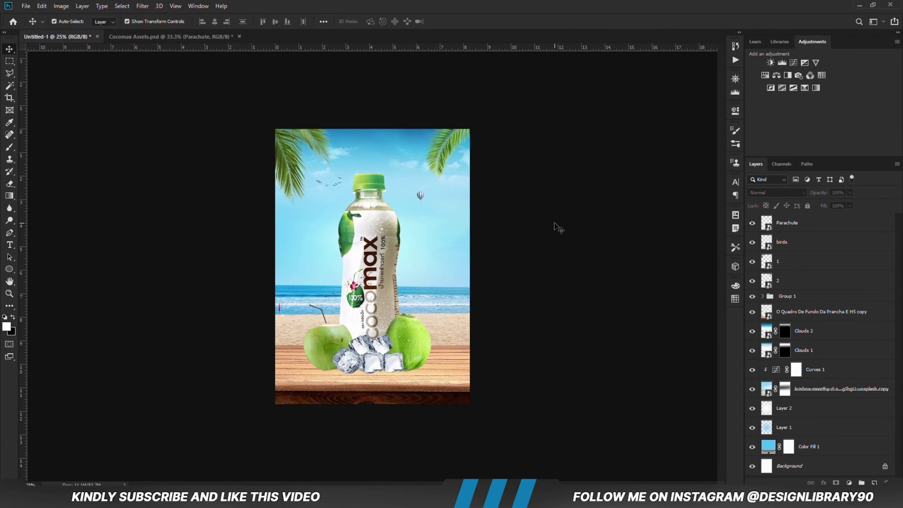
Step: Bring the trees layer from Cocomax Assets.psd into the poster and place it on the sea horizon left of the bottle
{"action": "left_click", "coordinate": [171, 39]}
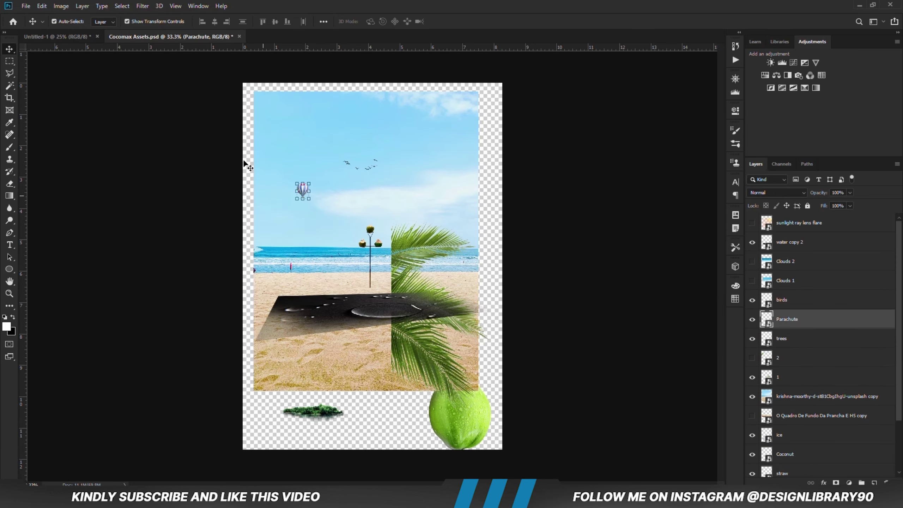
{"action": "left_click", "coordinate": [331, 414]}
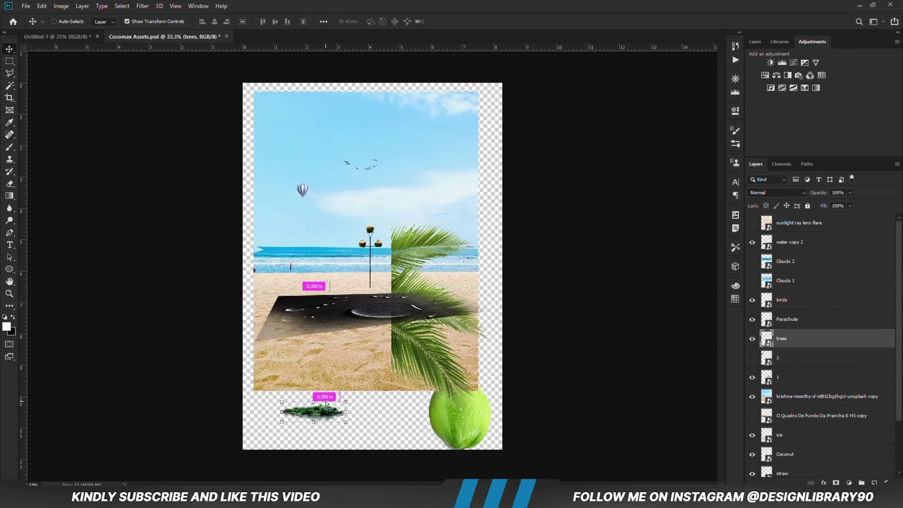
{"action": "left_click_drag", "start_coordinate": [103, 105], "coordinate": [322, 294]}
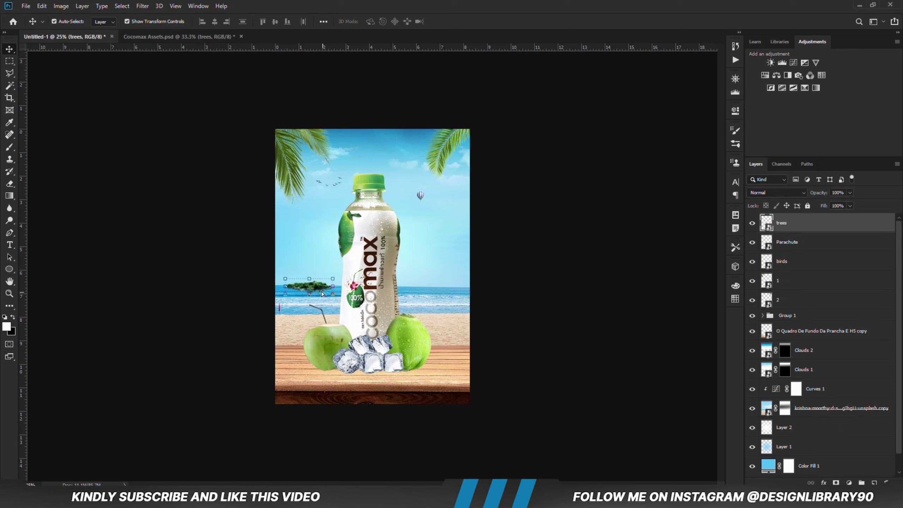
{"action": "left_click", "coordinate": [554, 292]}
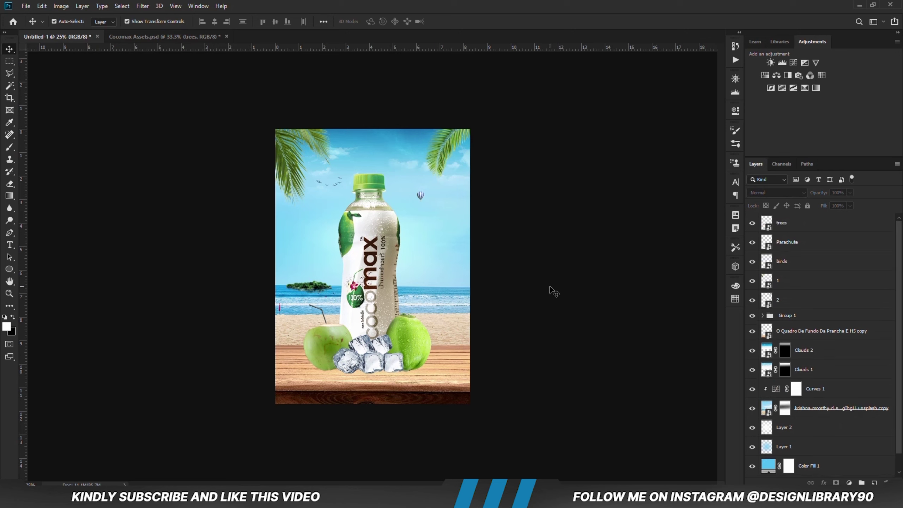
Step: Hide the beach photo in Cocomax Assets.psd and return to the poster document
{"action": "left_click", "coordinate": [163, 37]}
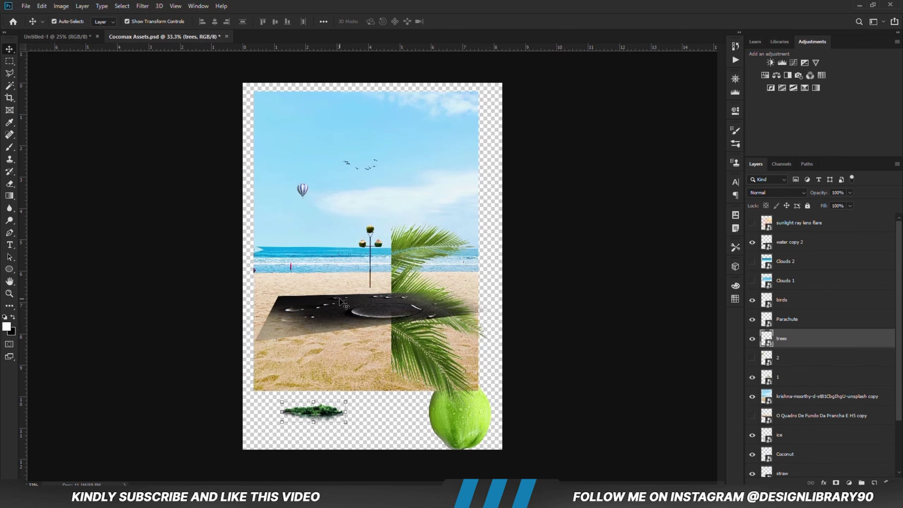
{"action": "left_click", "coordinate": [357, 262]}
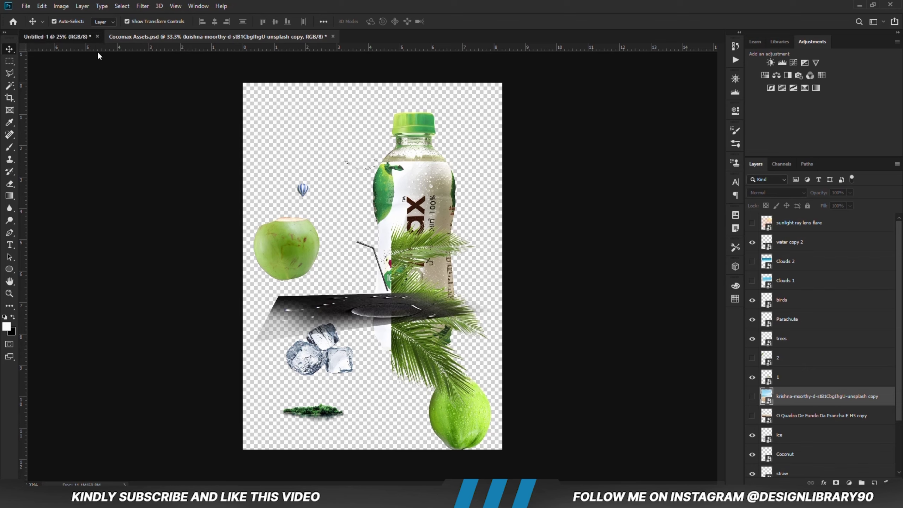
{"action": "left_click", "coordinate": [85, 36]}
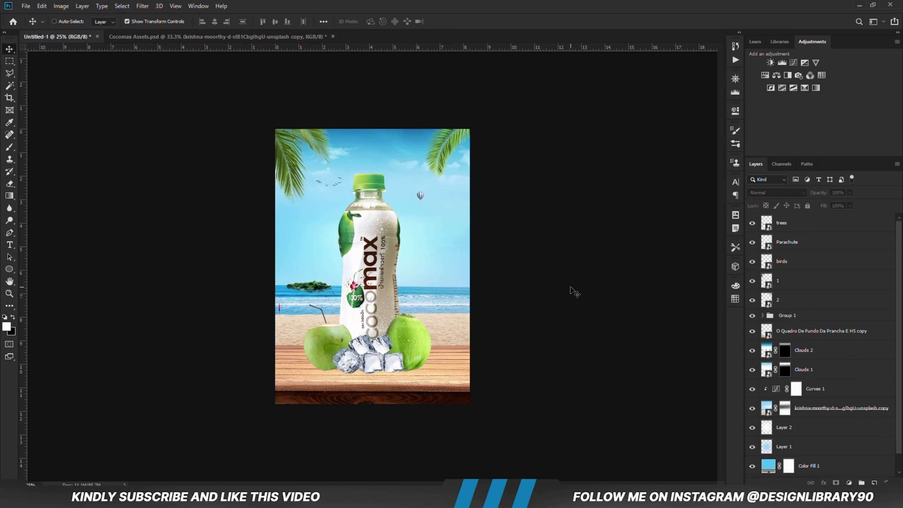
Step: Add a Curves adjustment above all layers and pull the RGB curve slightly down in the shadows to darken the poster
{"action": "key", "text": "ctrl+plus"}
{"action": "left_click", "coordinate": [849, 482]}
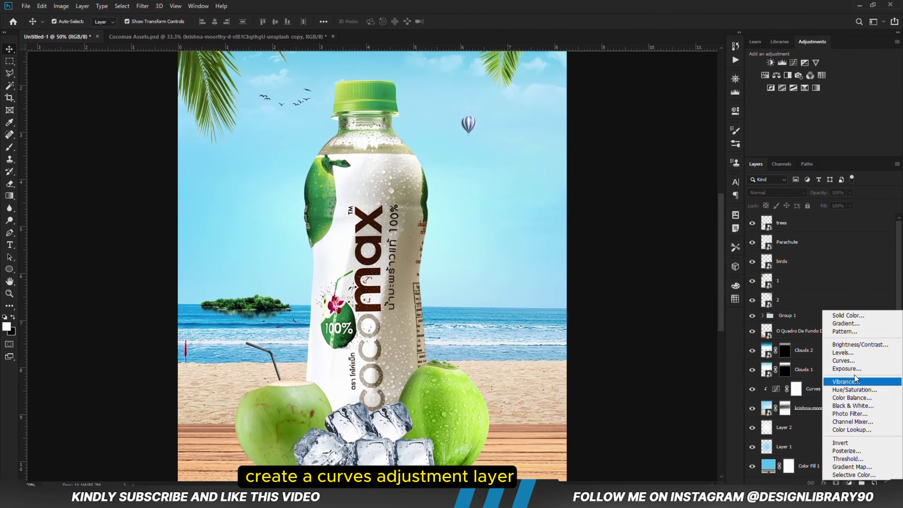
{"action": "left_click", "coordinate": [839, 381]}
{"action": "left_click_drag", "start_coordinate": [643, 234], "coordinate": [644, 239]}
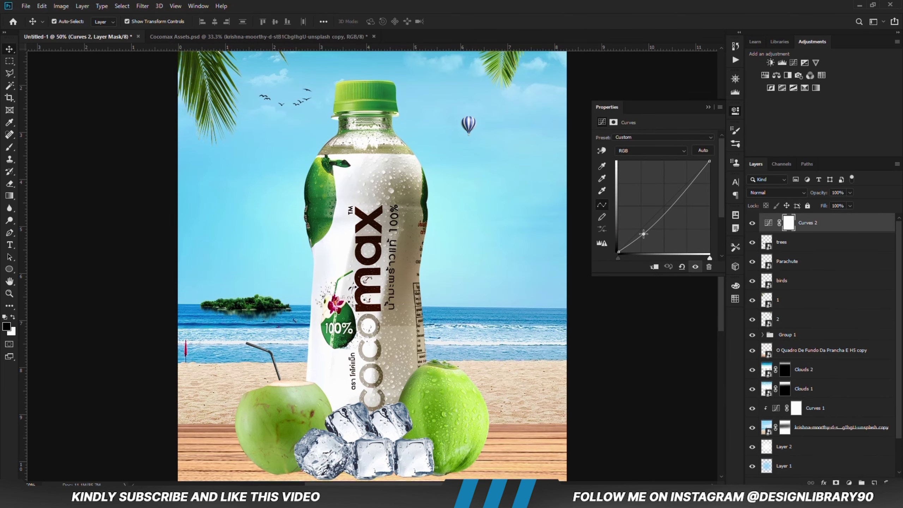
{"action": "left_click", "coordinate": [709, 107]}
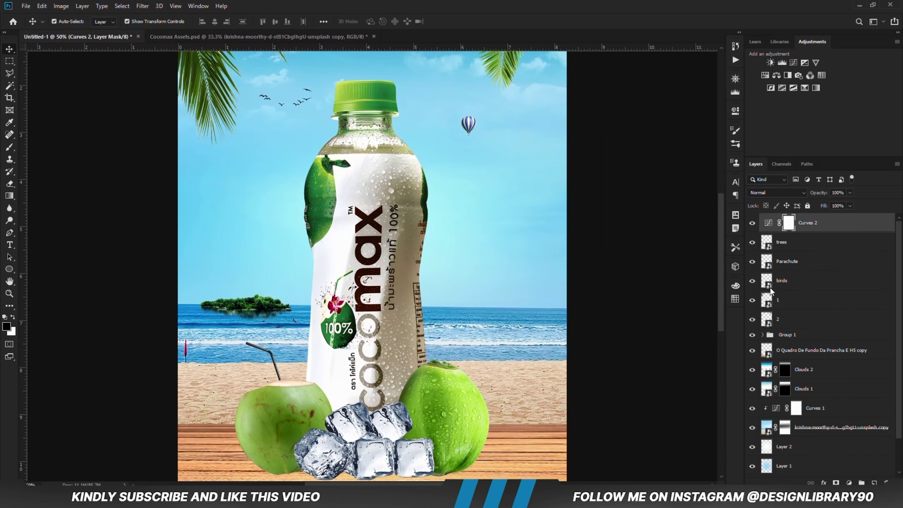
Step: Compare the poster with and without the top Curves adjustment and reduce that layer's opacity
{"action": "left_click", "coordinate": [754, 224]}
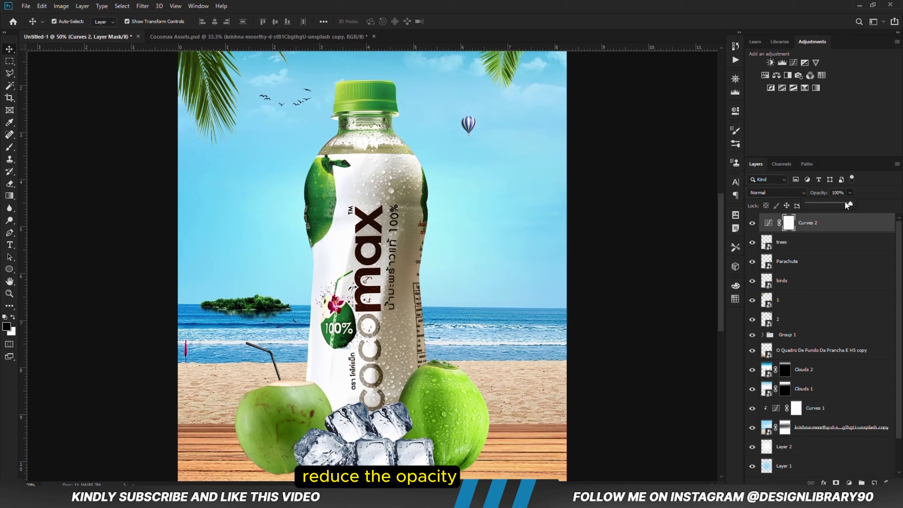
{"action": "left_click", "coordinate": [662, 310]}
{"action": "left_click", "coordinate": [658, 309]}
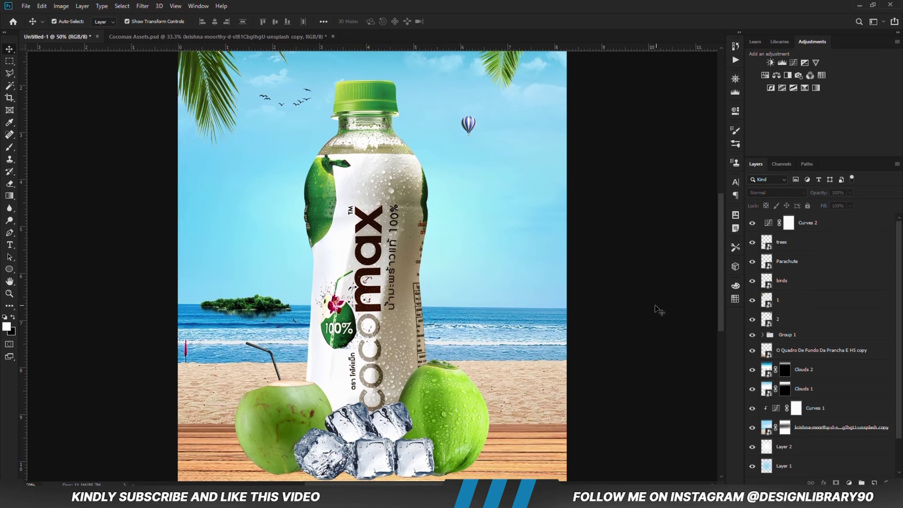
Step: Add an Exposure adjustment clipped to the beach photo, set Exposure to about -3.83, and invert its mask to black
{"action": "left_click", "coordinate": [530, 405]}
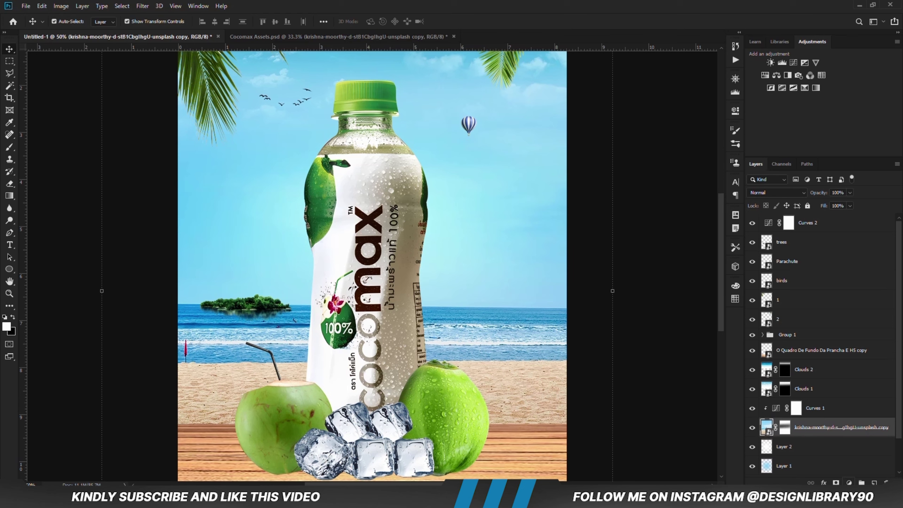
{"action": "left_click", "coordinate": [849, 483]}
{"action": "left_click", "coordinate": [850, 378]}
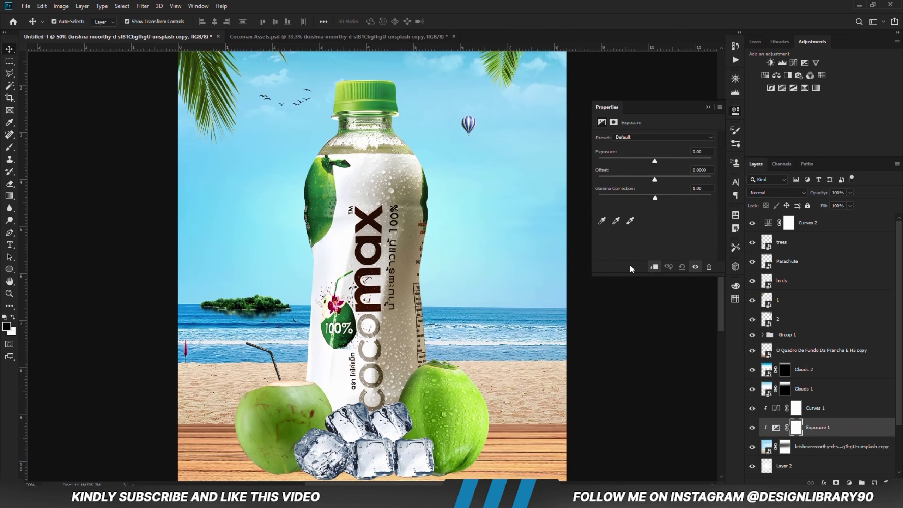
{"action": "left_click_drag", "start_coordinate": [654, 160], "coordinate": [622, 162]}
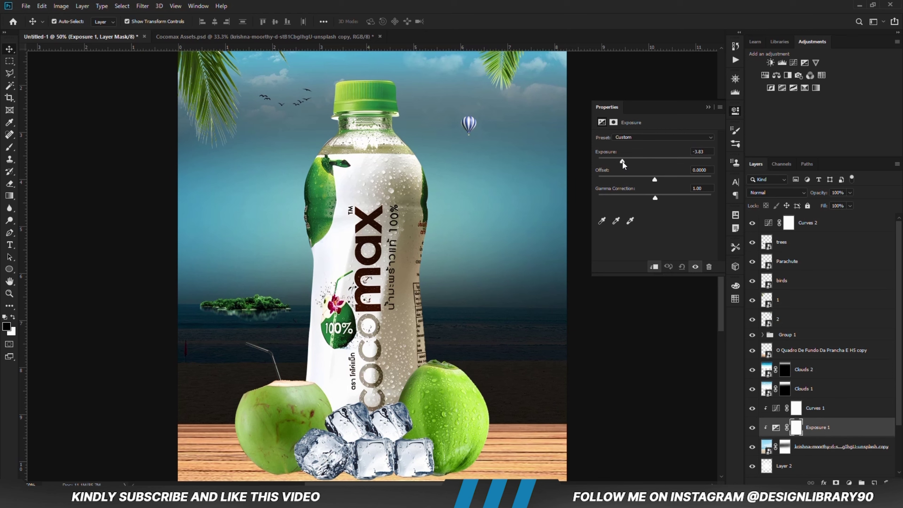
{"action": "left_click", "coordinate": [708, 107]}
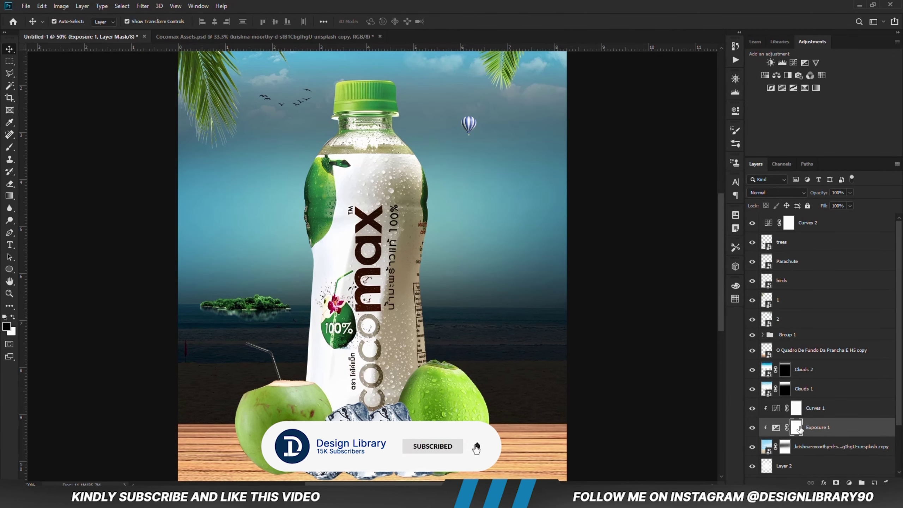
{"action": "key", "text": "ctrl+i"}
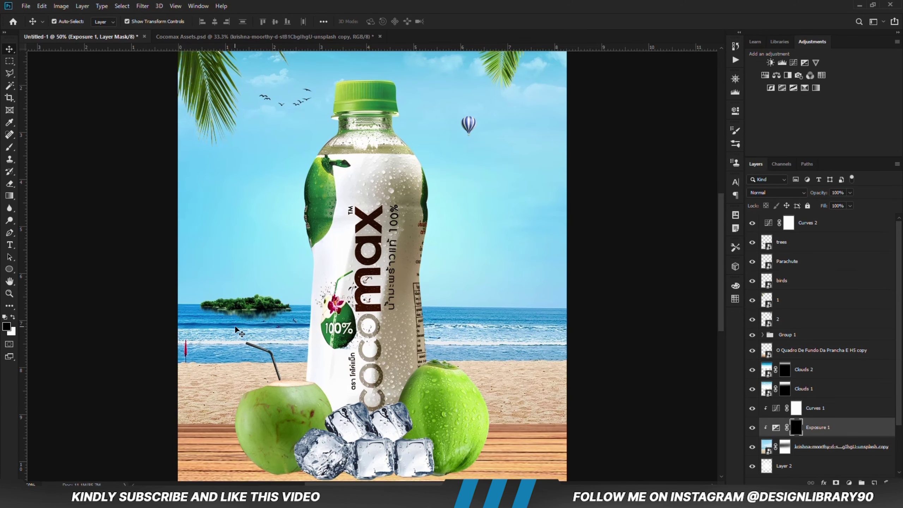
Step: Set up a soft brush with a flattened elliptical tip and 5% opacity for painting the beach photo's Exposure mask
{"action": "right_click", "coordinate": [8, 153]}
{"action": "left_click", "coordinate": [53, 146]}
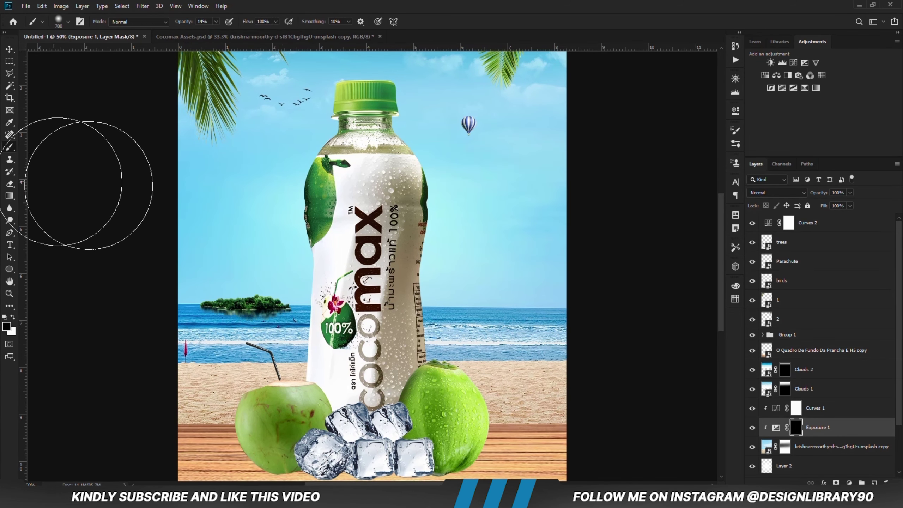
{"action": "right_click", "coordinate": [281, 214]}
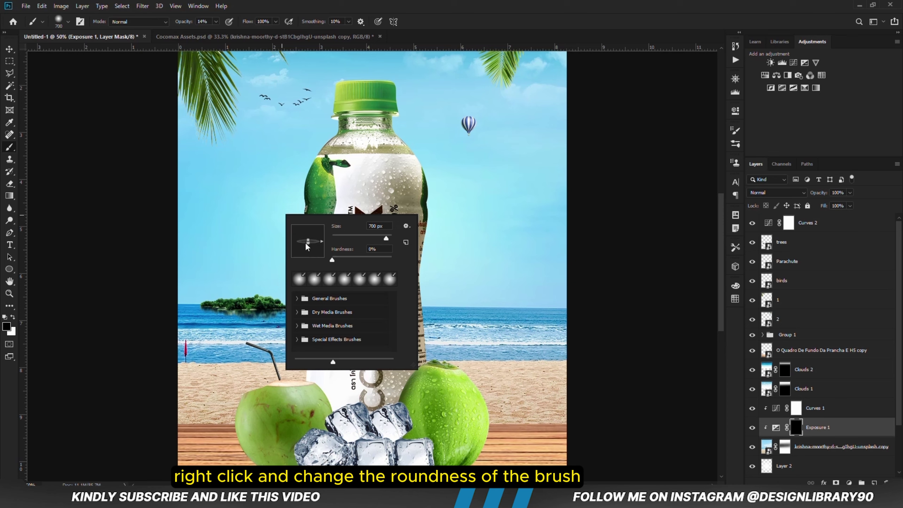
{"action": "key", "text": "Return"}
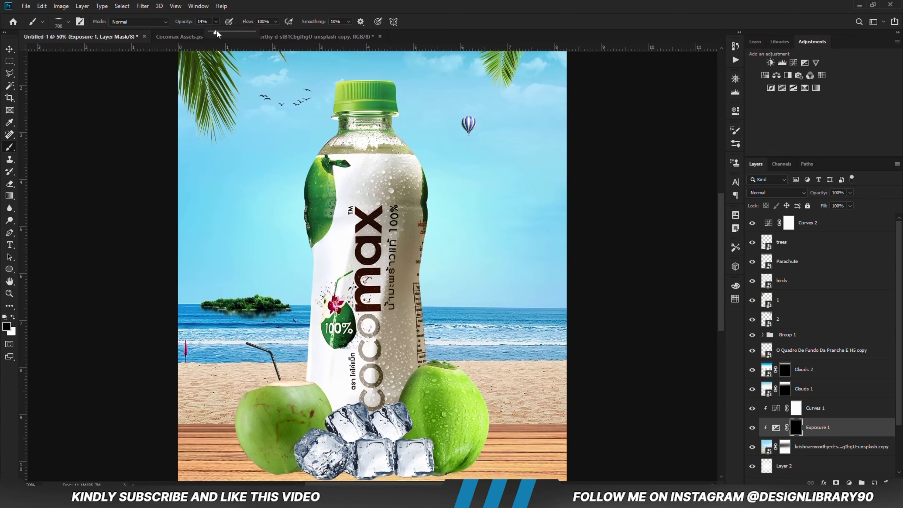
{"action": "left_click_drag", "start_coordinate": [216, 33], "coordinate": [213, 32]}
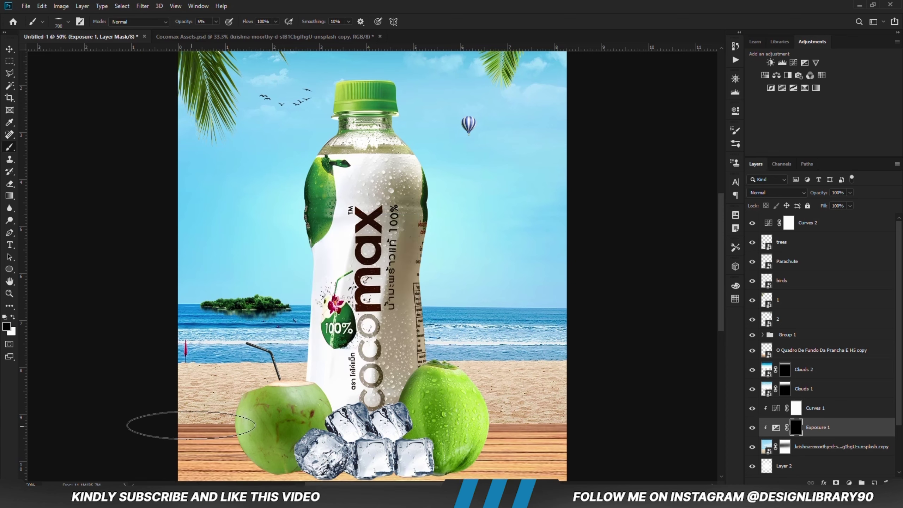
Step: Paint white on the beach photo's Exposure mask with a 900 px brush to softly darken the sea and sand, comparing with the layer hidden
{"action": "key", "text": "x"}
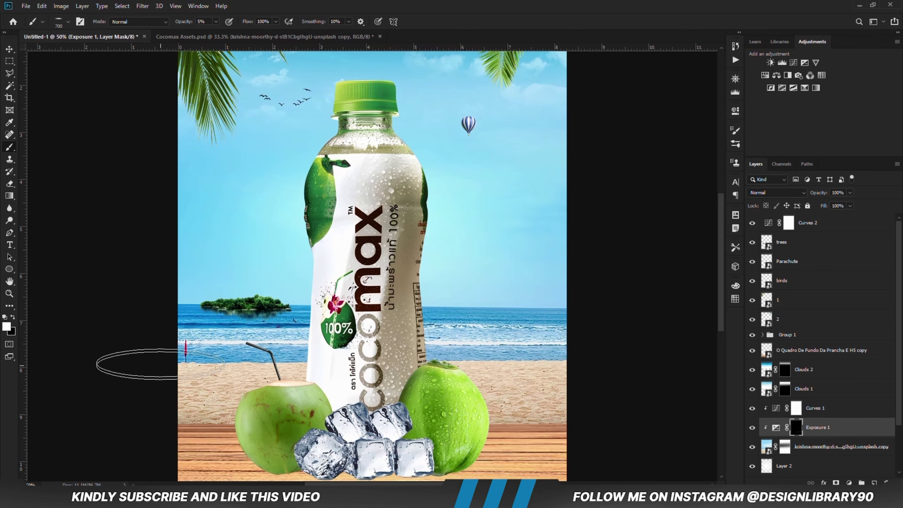
{"action": "key", "text": "bracketright"}
{"action": "key", "text": "bracketright"}
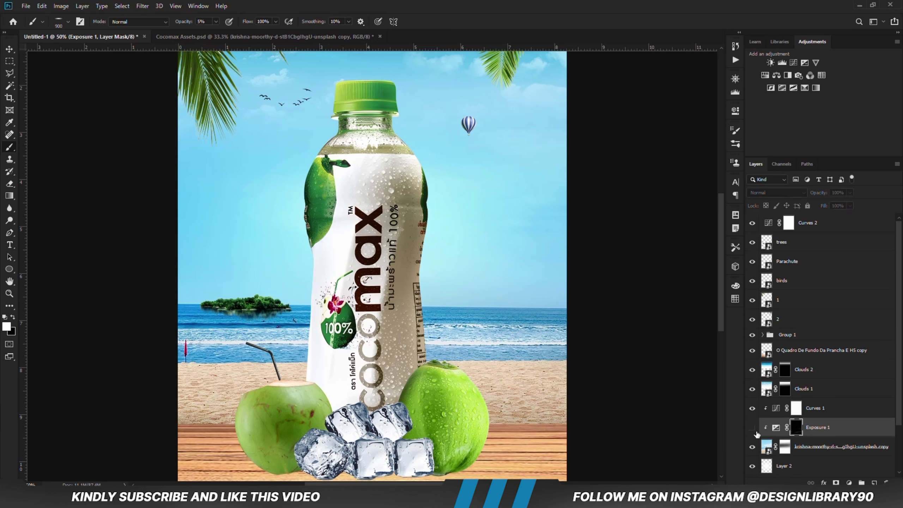
{"action": "left_click", "coordinate": [753, 430]}
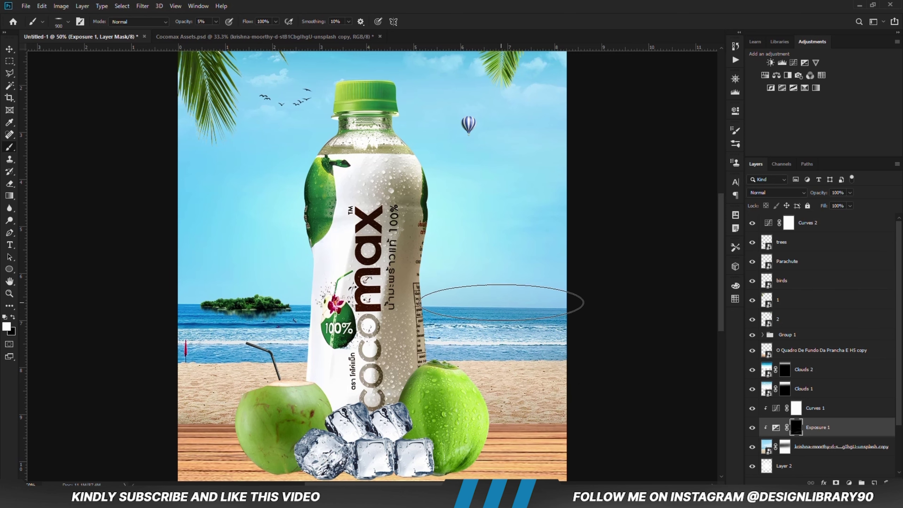
{"action": "key", "text": "x"}
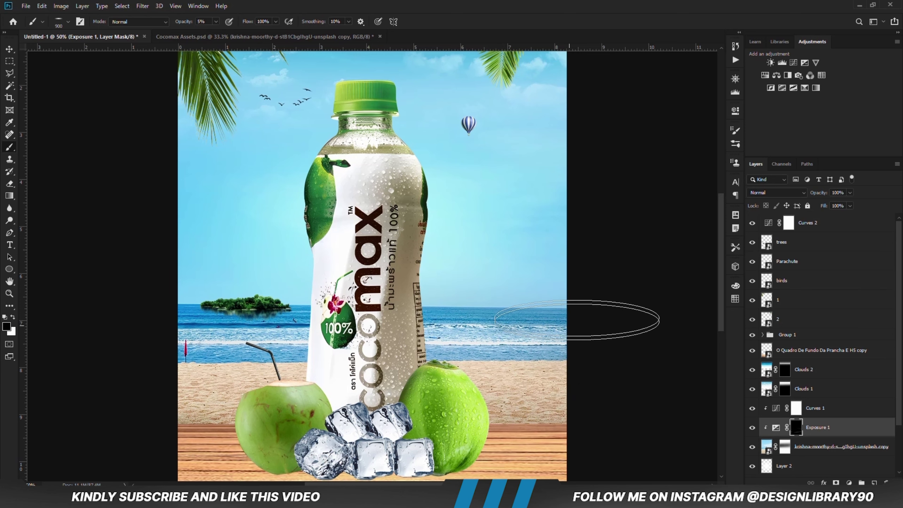
{"action": "key", "text": "x"}
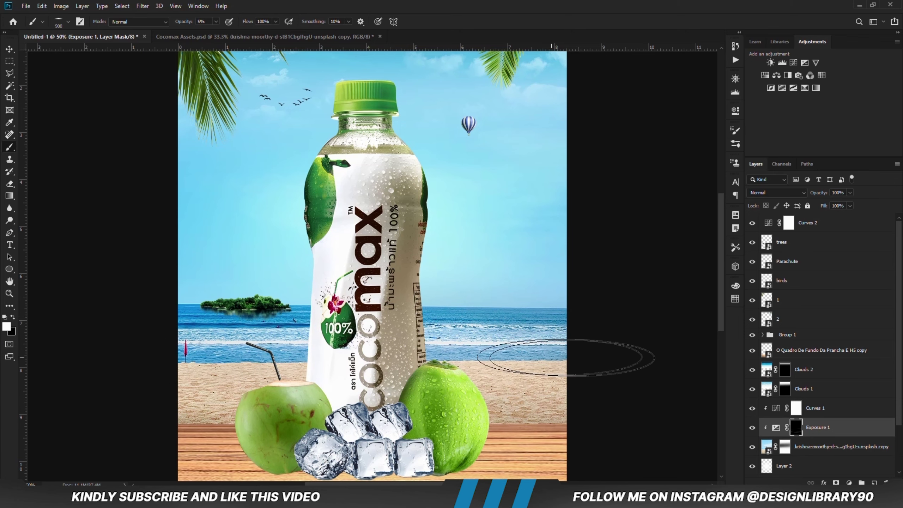
{"action": "key", "text": "ctrl+minus"}
{"action": "key", "text": "ctrl+minus"}
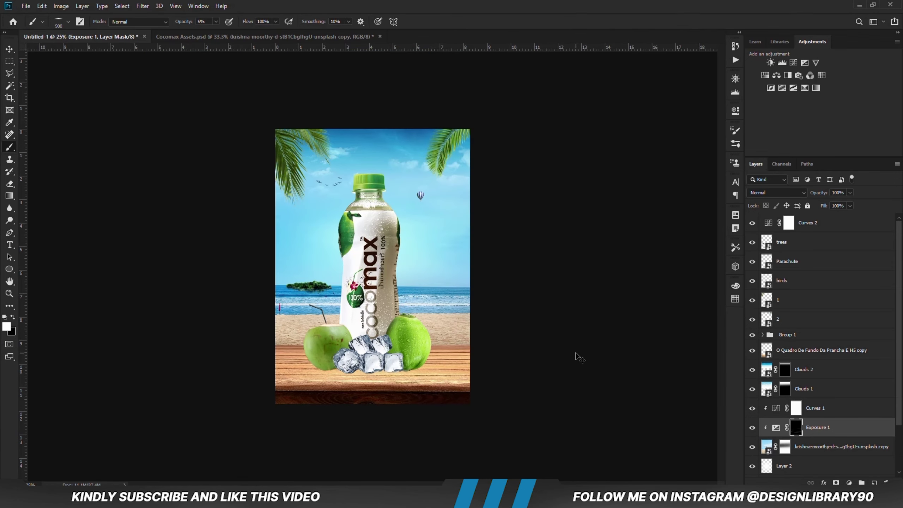
{"action": "key", "text": "ctrl+plus"}
{"action": "key", "text": "ctrl+plus"}
{"action": "left_click", "coordinate": [7, 49]}
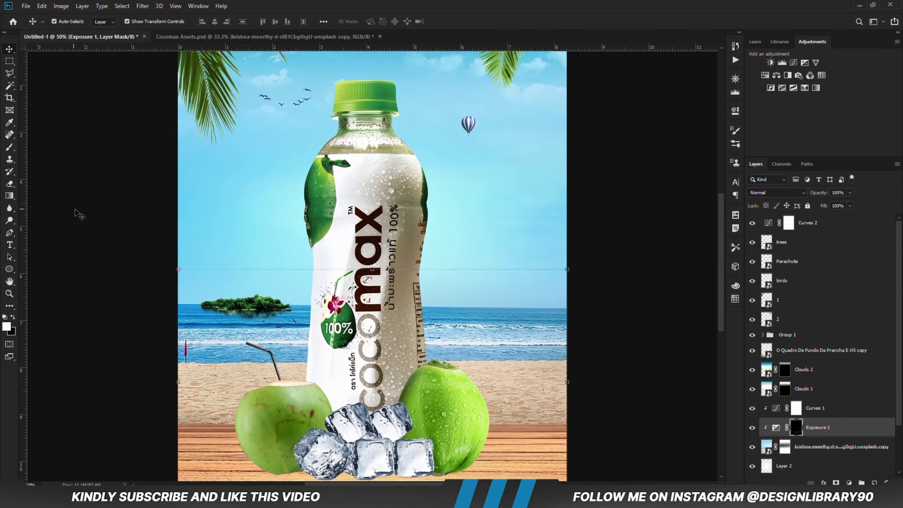
{"action": "left_click", "coordinate": [75, 211]}
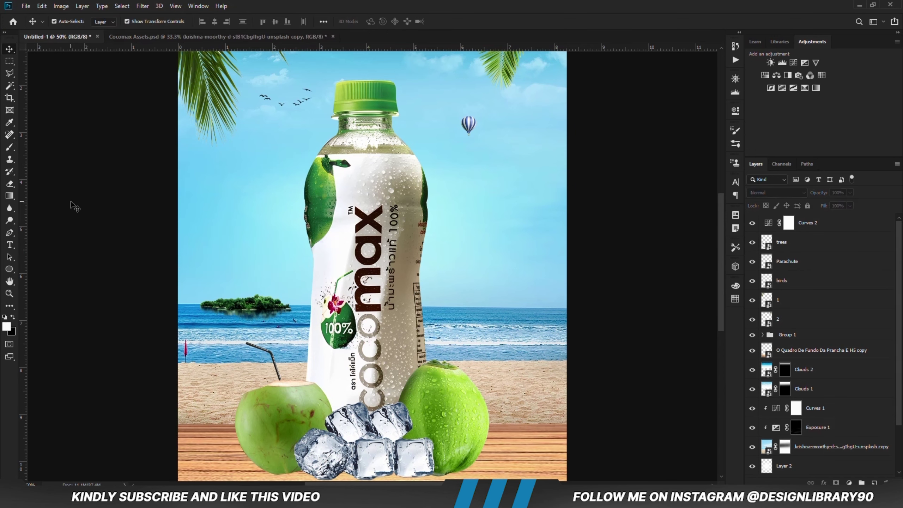
Step: Add an Exposure adjustment clipped to the Coconut layer, lower Exposure until the coconut is nearly black, and invert its mask
{"action": "left_click", "coordinate": [447, 399]}
{"action": "left_click", "coordinate": [850, 483]}
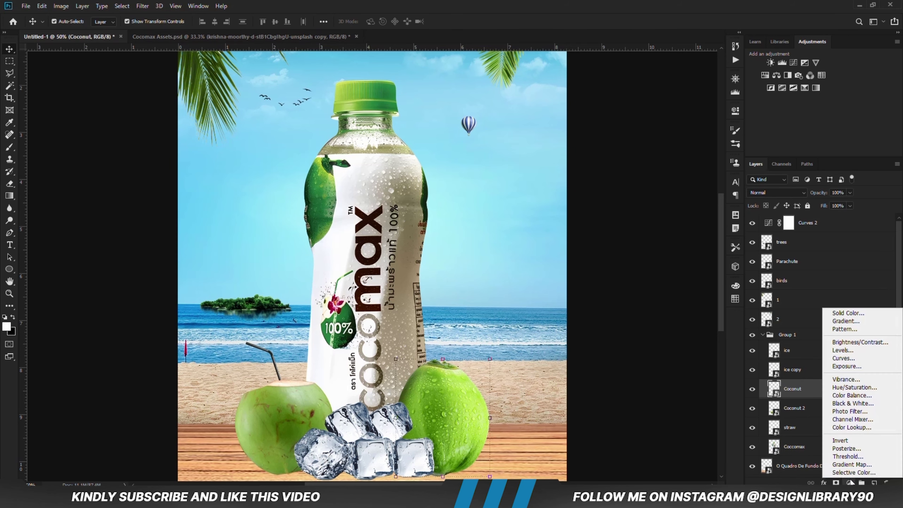
{"action": "left_click", "coordinate": [847, 367]}
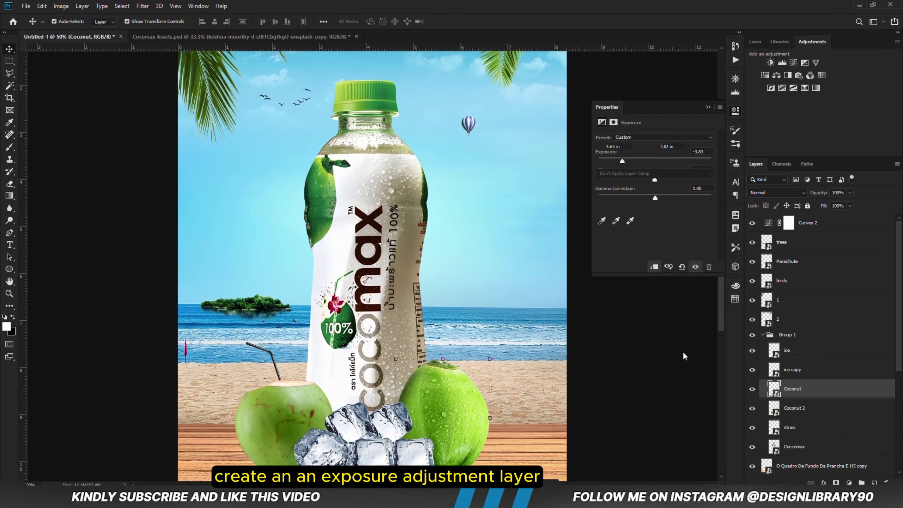
{"action": "left_click", "coordinate": [654, 267]}
{"action": "left_click_drag", "start_coordinate": [641, 161], "coordinate": [616, 159]}
{"action": "left_click", "coordinate": [708, 107]}
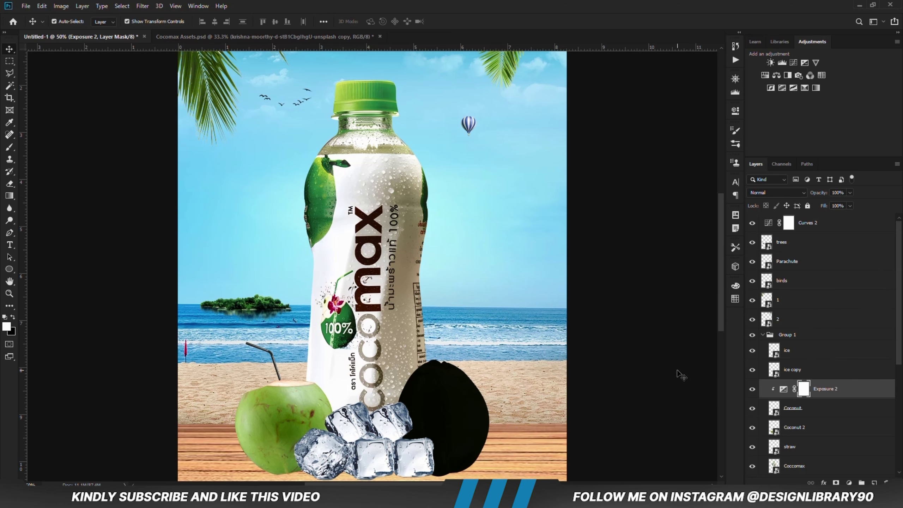
{"action": "key", "text": "ctrl+i"}
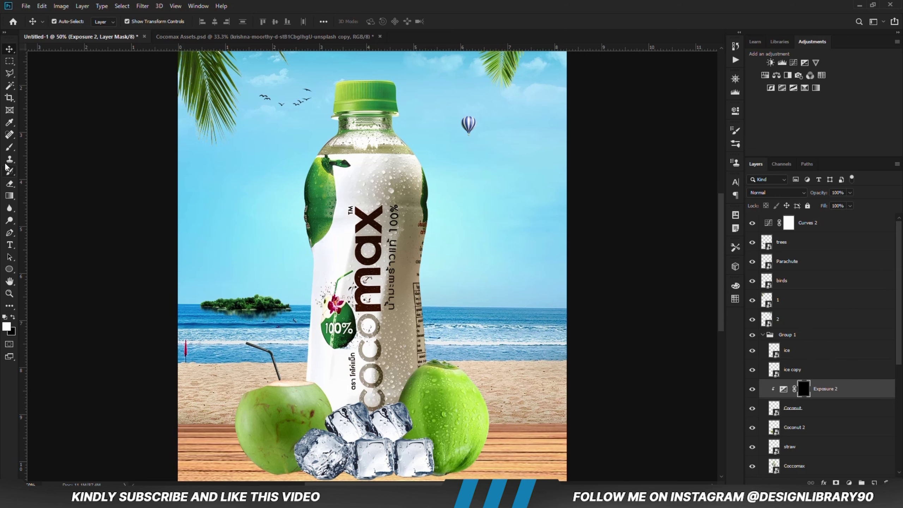
Step: Restore the brush tip to a full circle and set its opacity to 11%
{"action": "right_click", "coordinate": [10, 146]}
{"action": "left_click", "coordinate": [39, 148]}
{"action": "right_click", "coordinate": [309, 270]}
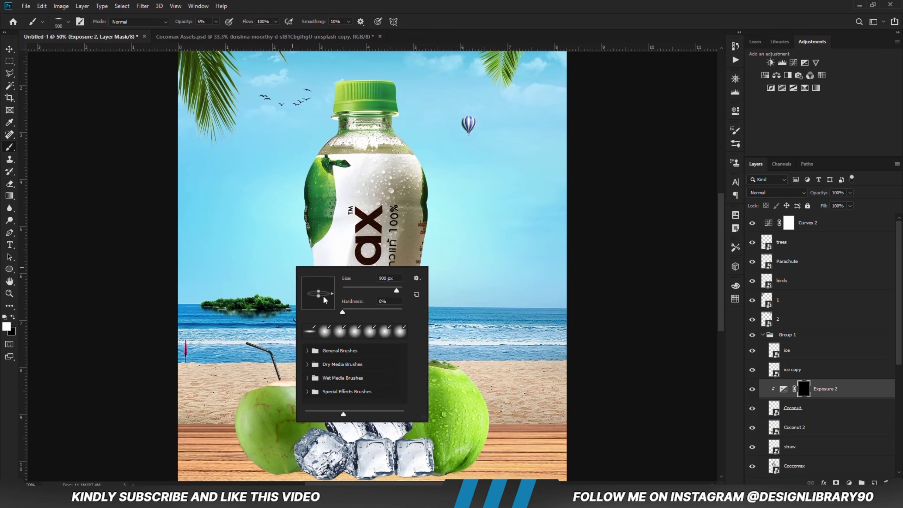
{"action": "key", "text": "Escape"}
{"action": "left_click", "coordinate": [216, 22]}
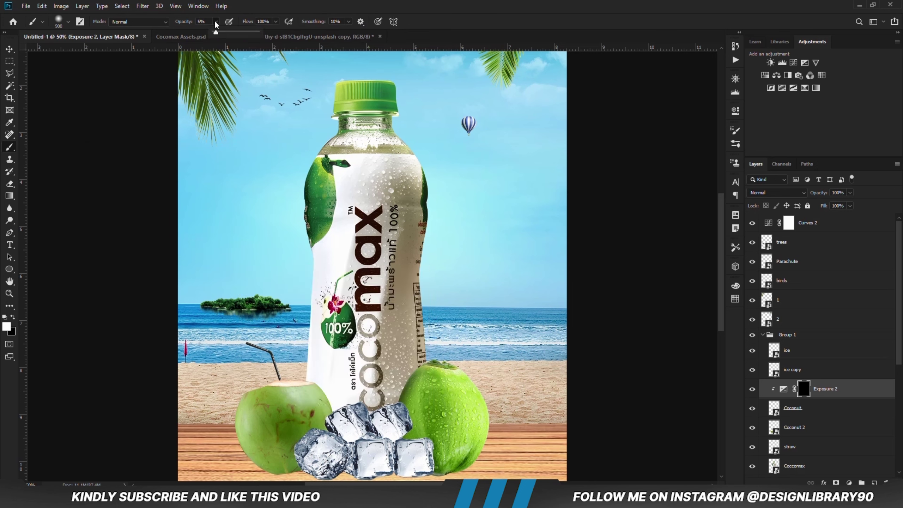
{"action": "left_click", "coordinate": [254, 10]}
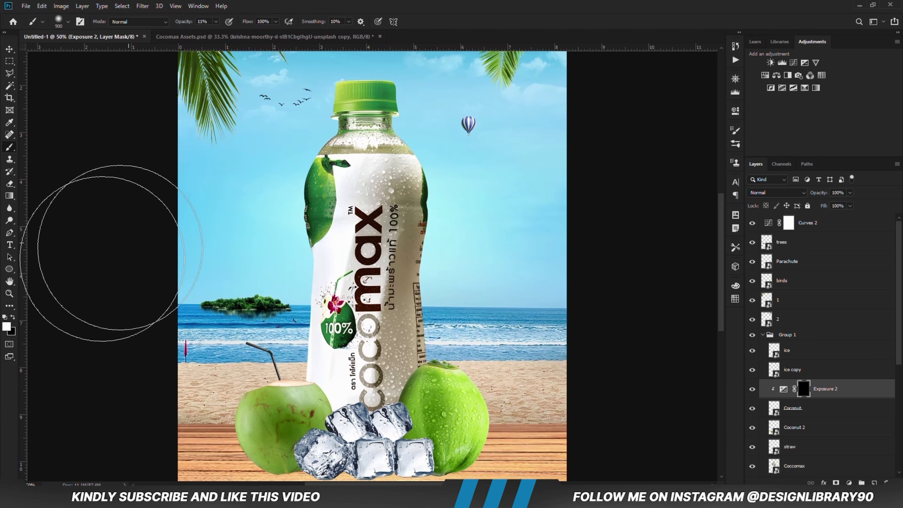
Step: Reduce the brush to 200 px and paint white on the Coconut layer's Exposure mask to shade that coconut
{"action": "scroll", "coordinate": [452, 259], "scroll_direction": "down", "scroll_amount": 1}
{"action": "key", "text": "bracketleft"}
{"action": "key", "text": "bracketleft"}
{"action": "key", "text": "bracketleft"}
{"action": "key", "text": "bracketleft"}
{"action": "key", "text": "bracketleft"}
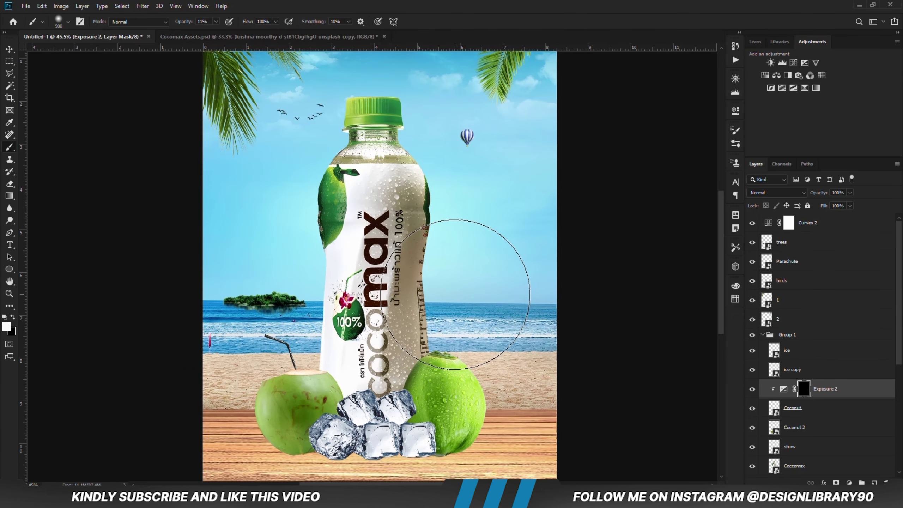
{"action": "key", "text": "bracketleft"}
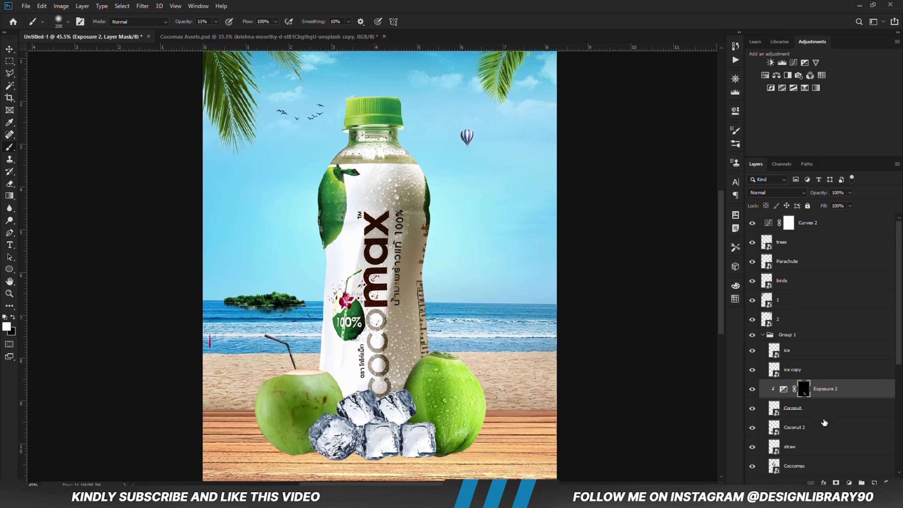
Step: Add an Exposure adjustment clipped to the Coconut 2 layer, lower Exposure until the coconut is nearly black, and invert its mask
{"action": "left_click", "coordinate": [810, 430]}
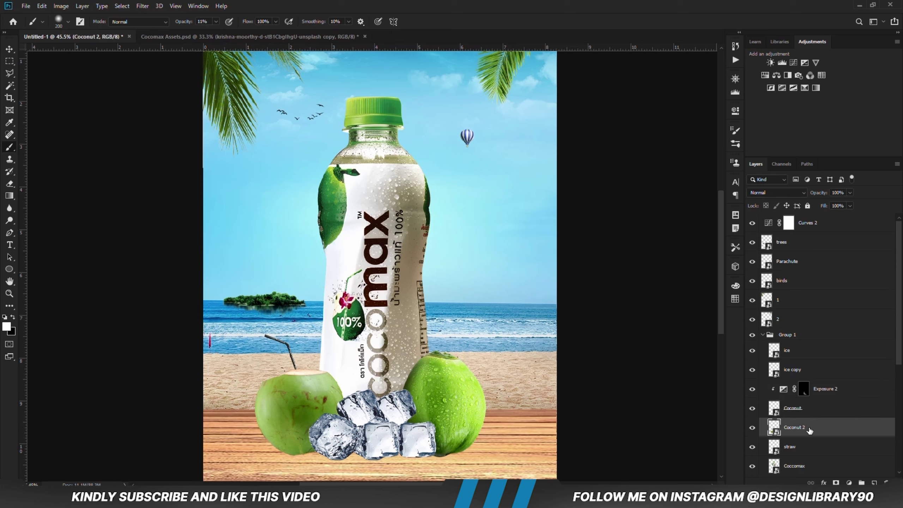
{"action": "left_click", "coordinate": [752, 428]}
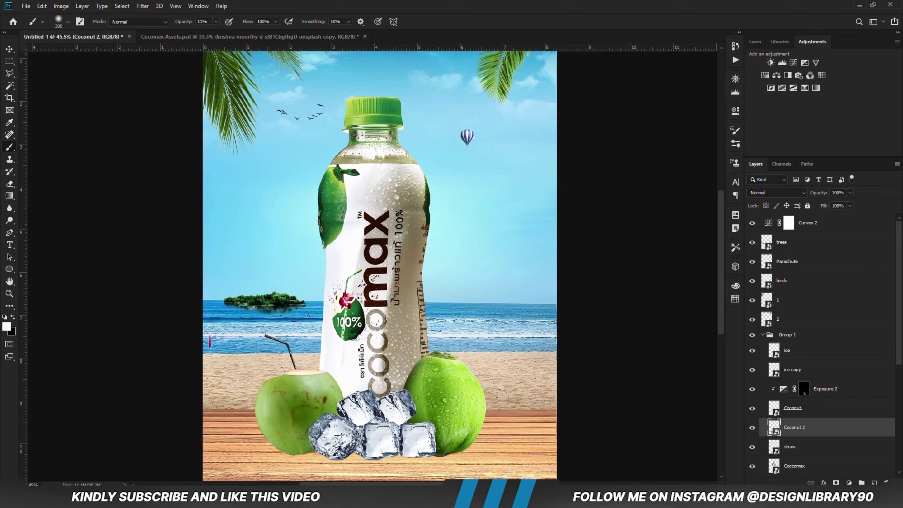
{"action": "left_click", "coordinate": [849, 483]}
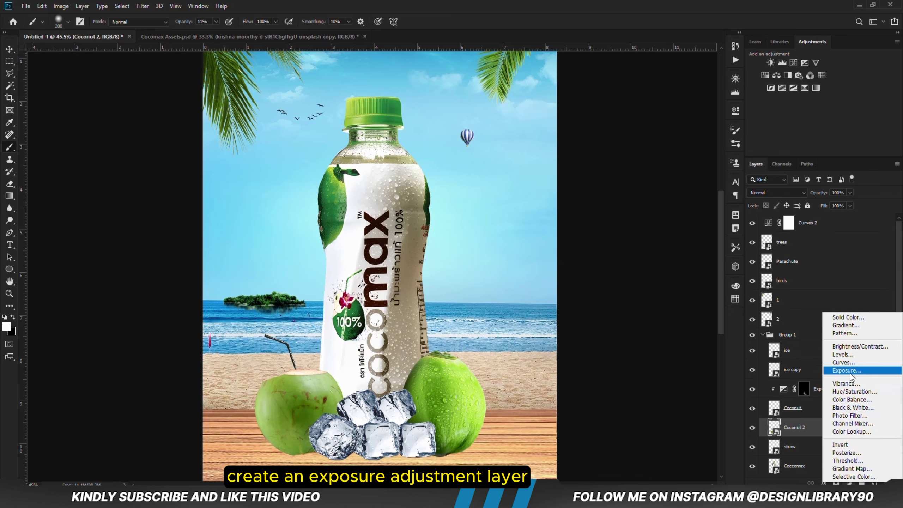
{"action": "left_click", "coordinate": [850, 372]}
{"action": "left_click", "coordinate": [653, 266]}
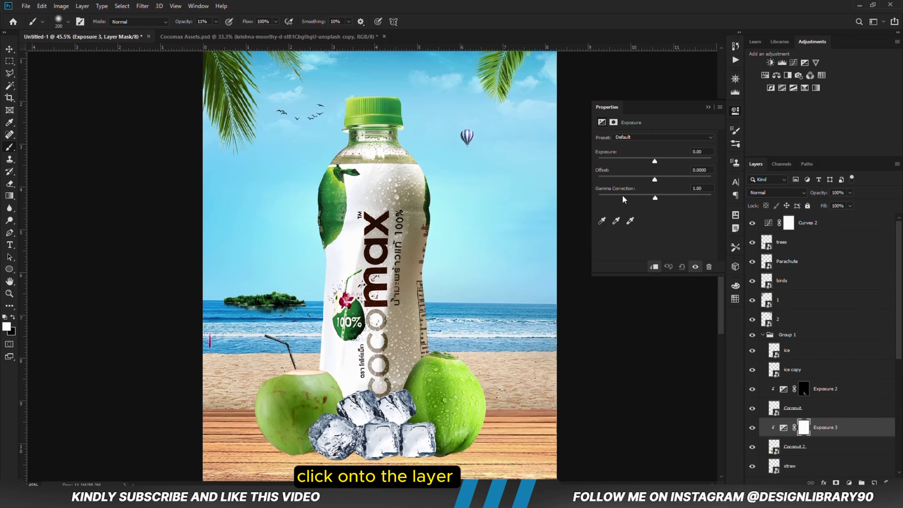
{"action": "left_click", "coordinate": [708, 108]}
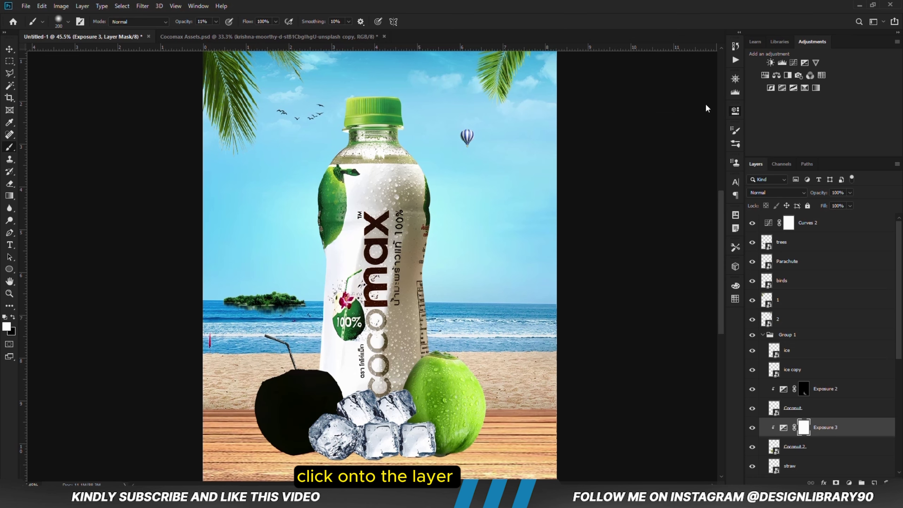
{"action": "key", "text": "i"}
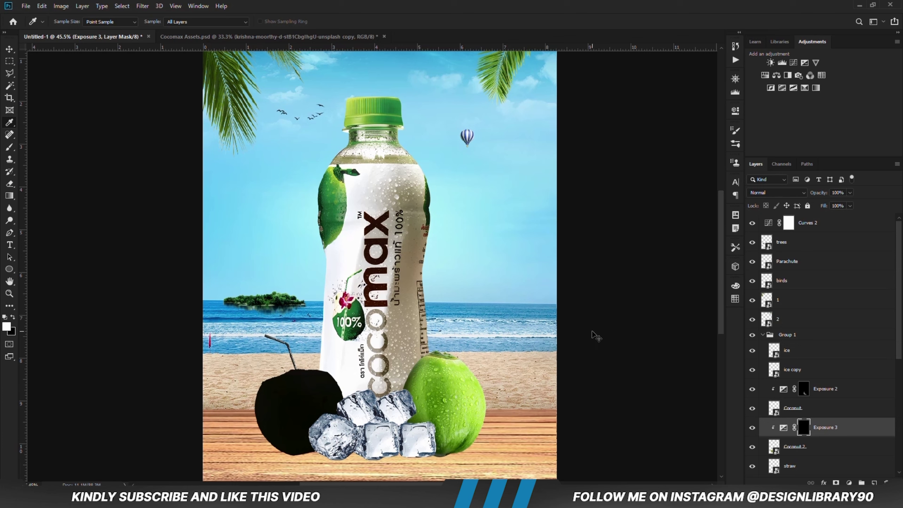
Step: Paint white on the Coconut 2 layer's Exposure mask with a 250 px brush at 11% opacity to shade the coconut with the straw
{"action": "left_click", "coordinate": [10, 149]}
{"action": "right_click", "coordinate": [10, 159]}
{"action": "right_click", "coordinate": [9, 147]}
{"action": "left_click", "coordinate": [49, 148]}
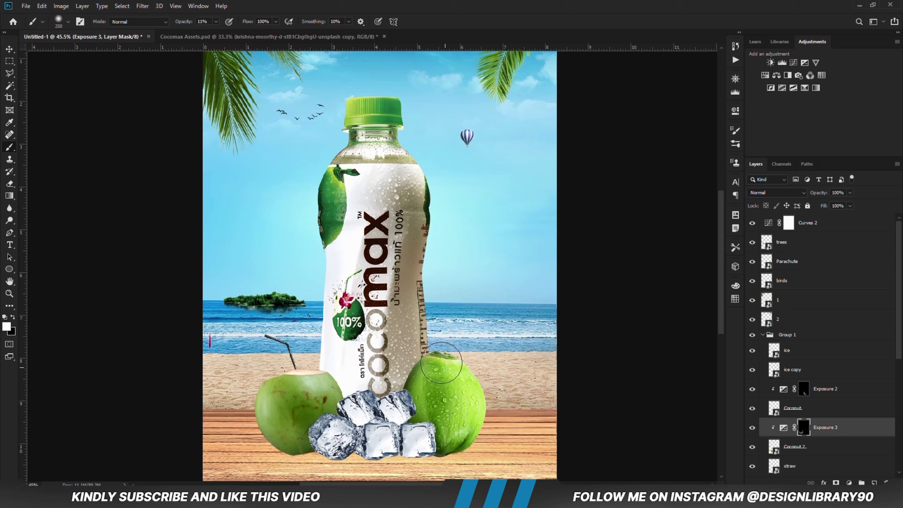
{"action": "left_click", "coordinate": [10, 52]}
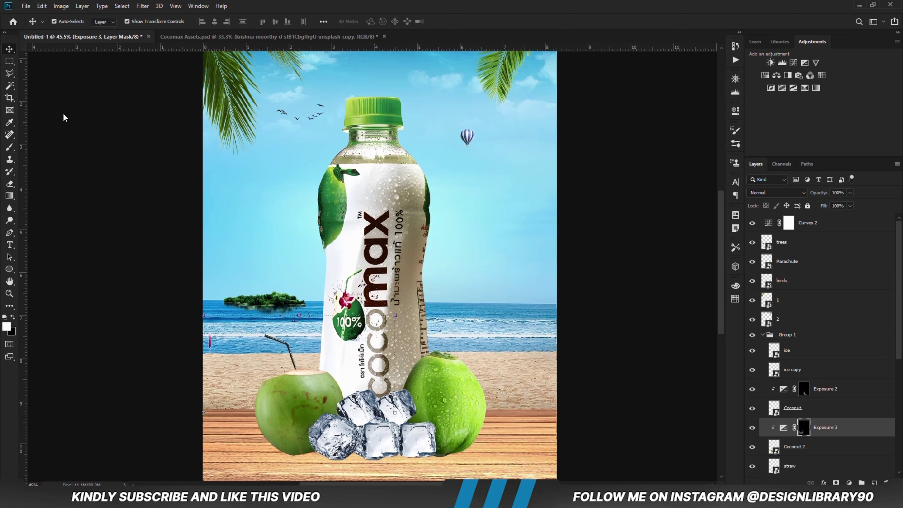
{"action": "left_click", "coordinate": [116, 239]}
Step: Add an Exposure adjustment clipped to the bottle layer, lower Exposure until the bottle is nearly black, and invert its mask
{"action": "left_click", "coordinate": [375, 265]}
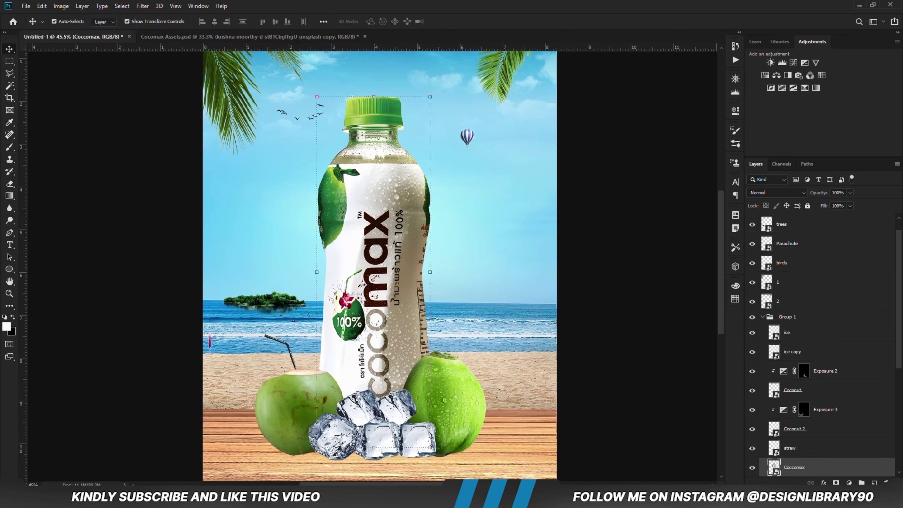
{"action": "left_click", "coordinate": [849, 482]}
{"action": "left_click", "coordinate": [835, 373]}
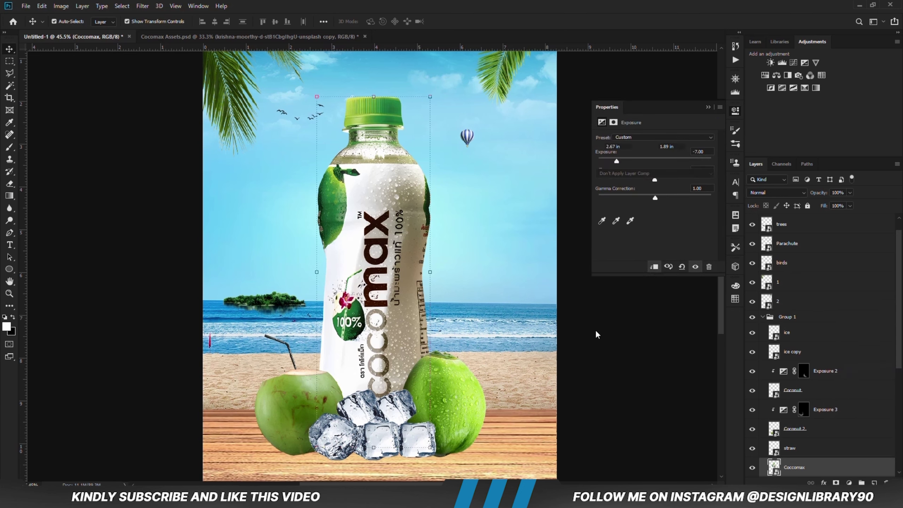
{"action": "left_click", "coordinate": [654, 267]}
{"action": "scroll", "coordinate": [830, 404], "scroll_direction": "down", "scroll_amount": 3}
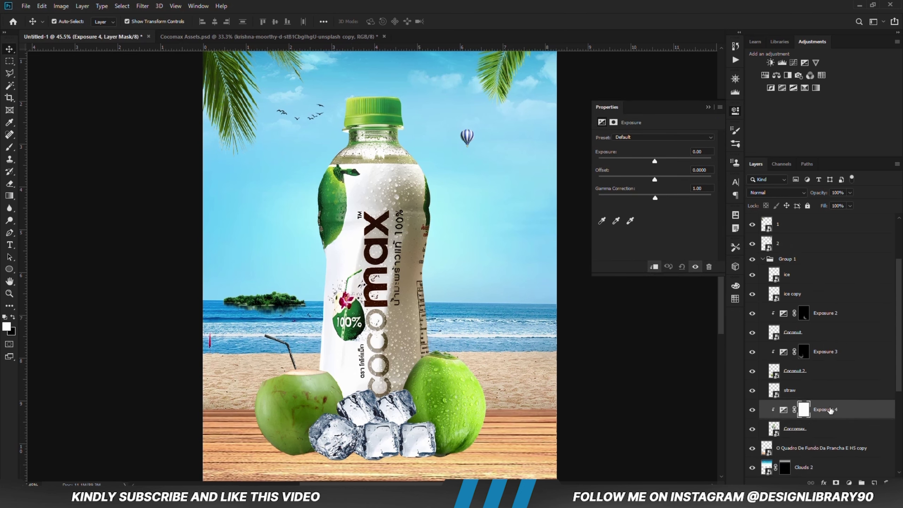
{"action": "left_click", "coordinate": [627, 162]}
{"action": "left_click", "coordinate": [708, 107]}
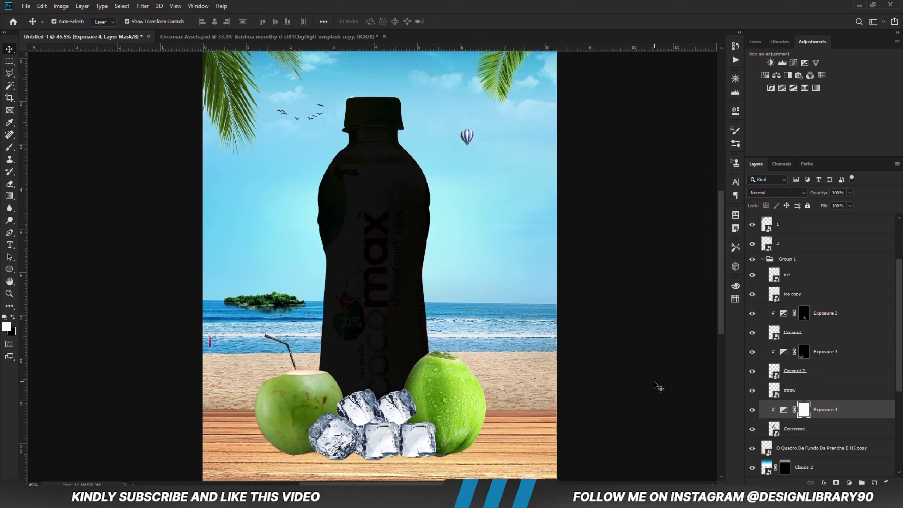
{"action": "key", "text": "ctrl+i"}
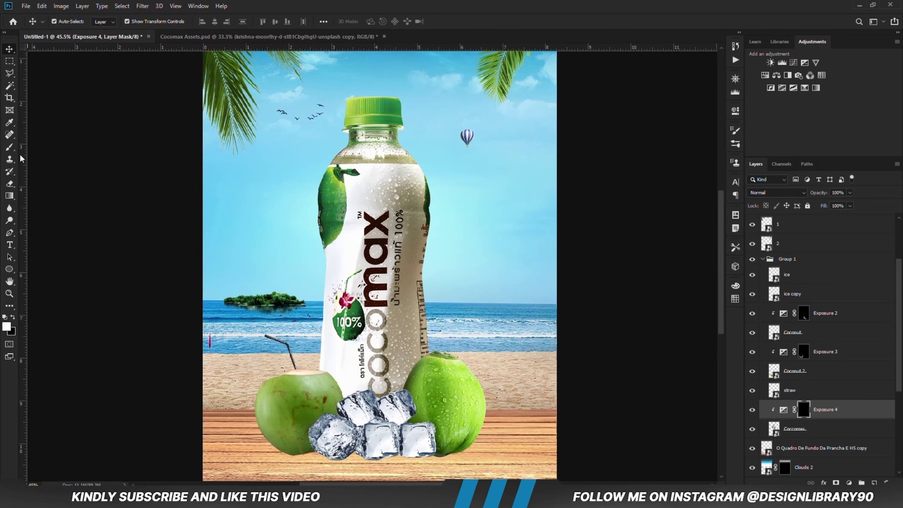
Step: Paint white on the bottle's Exposure mask at 11% opacity, enlarging the brush from 250 to 500 px, to shade the bottle
{"action": "right_click", "coordinate": [10, 146]}
{"action": "left_click", "coordinate": [38, 149]}
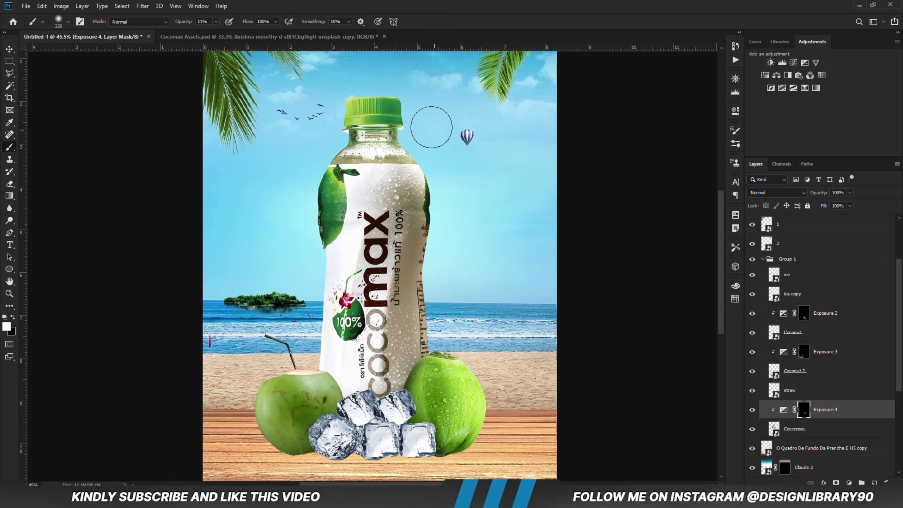
{"action": "key", "text": "bracketright"}
{"action": "key", "text": "bracketright"}
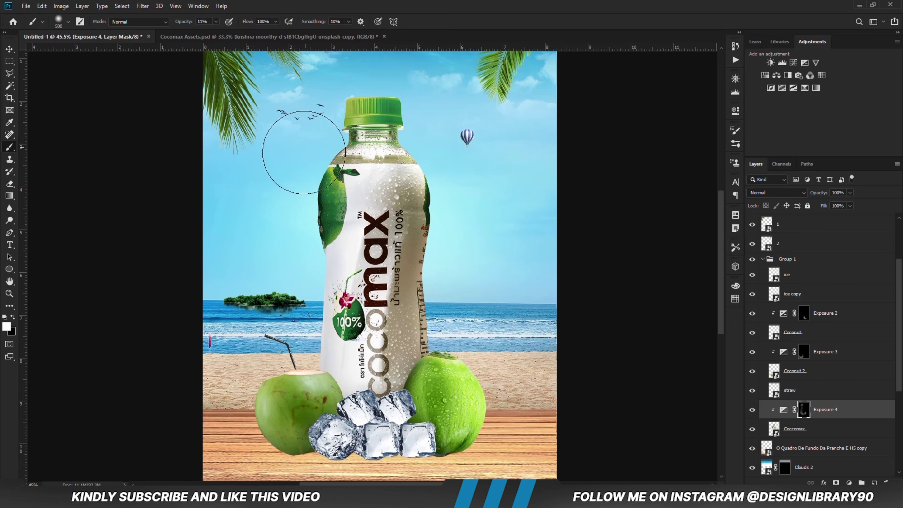
Step: Add another Exposure adjustment clipped to the bottle's adjustment stack, lower Exposure strongly, and invert its mask
{"action": "left_click", "coordinate": [849, 483]}
{"action": "left_click", "coordinate": [853, 370]}
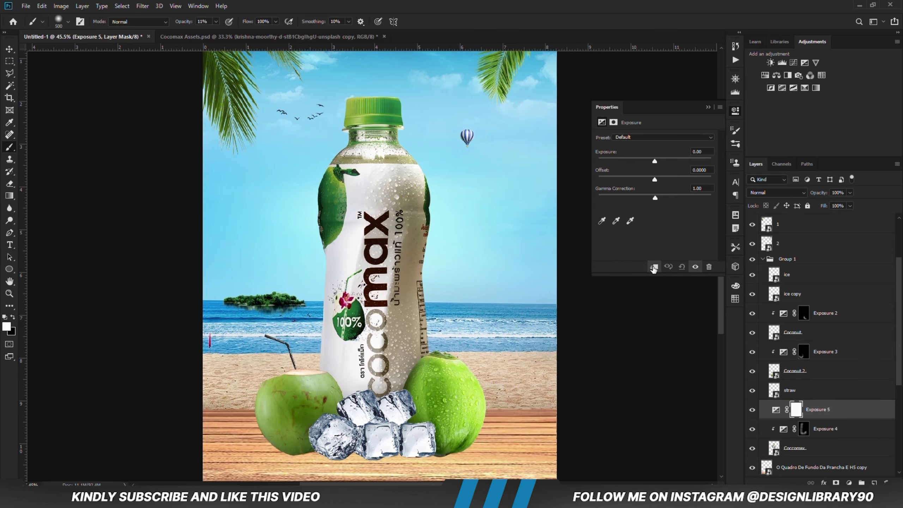
{"action": "left_click", "coordinate": [653, 267]}
{"action": "left_click_drag", "start_coordinate": [654, 161], "coordinate": [622, 161]}
{"action": "left_click", "coordinate": [735, 110]}
{"action": "key", "text": "ctrl+i"}
Step: Paint white on the new Exposure mask with a 250 px brush at 27% opacity to darken the bottle's base behind the ice
{"action": "key", "text": "bracketleft"}
{"action": "key", "text": "bracketleft"}
{"action": "key", "text": "bracketleft"}
{"action": "left_click", "coordinate": [216, 22]}
{"action": "left_click_drag", "start_coordinate": [214, 33], "coordinate": [222, 34]}
{"action": "mouse_move", "coordinate": [301, 394]}
{"action": "left_mouse_down"}
{"action": "mouse_move", "coordinate": [316, 386]}
{"action": "mouse_move", "coordinate": [366, 415]}
{"action": "mouse_move", "coordinate": [426, 405]}
{"action": "left_mouse_up"}
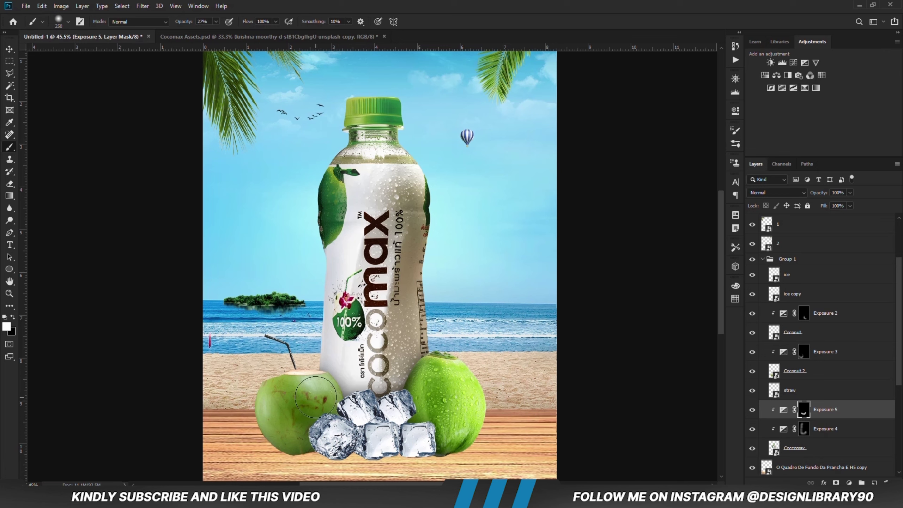
{"action": "key", "text": "x"}
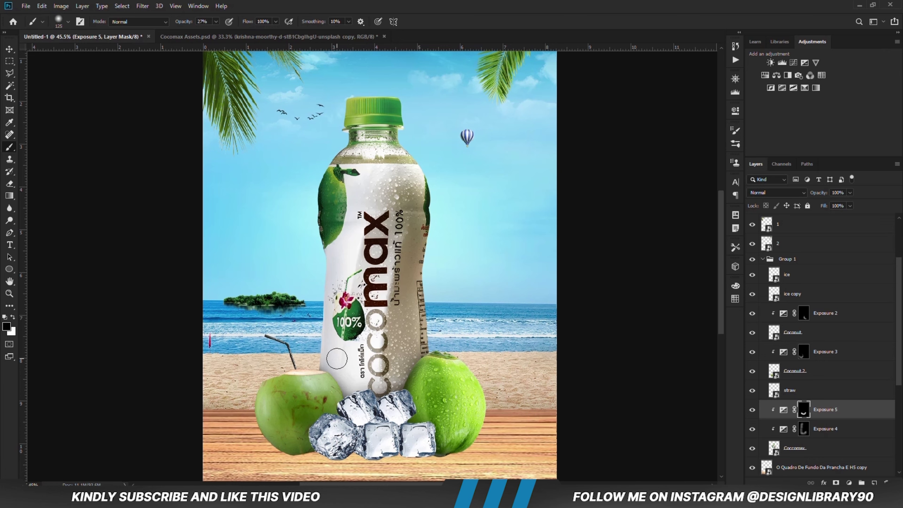
Step: Add an Exposure adjustment clipped to the bottle, raise Exposure to brighten it, and invert its mask
{"action": "left_click", "coordinate": [849, 483]}
{"action": "left_click", "coordinate": [845, 371]}
{"action": "left_click", "coordinate": [653, 266]}
{"action": "left_click_drag", "start_coordinate": [654, 161], "coordinate": [672, 162]}
{"action": "left_click", "coordinate": [734, 110]}
{"action": "key", "text": "ctrl+i"}
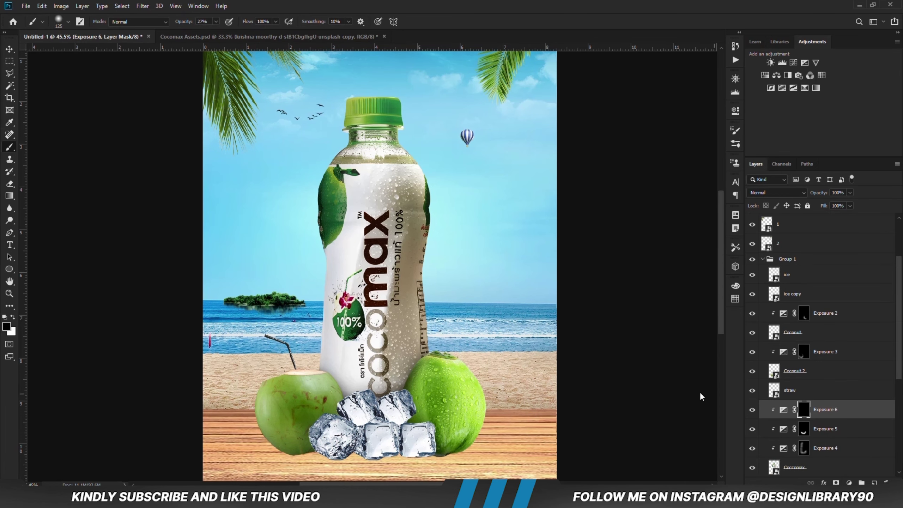
Step: Paint white on the brightening Exposure mask with a 300 px brush at 27% opacity to highlight the bottle's right side
{"action": "key", "text": "x"}
{"action": "key", "text": "bracketright"}
{"action": "key", "text": "bracketright"}
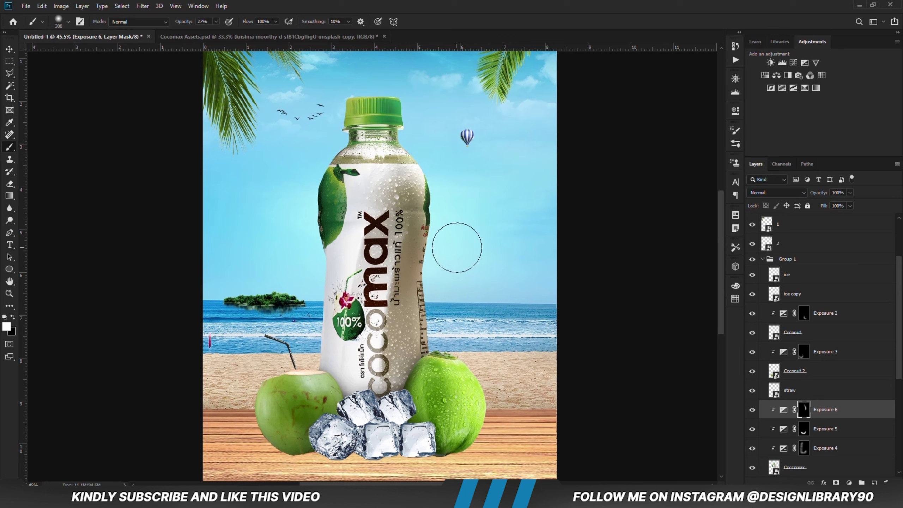
{"action": "mouse_move", "coordinate": [459, 245]}
{"action": "left_mouse_down"}
{"action": "mouse_move", "coordinate": [454, 333]}
{"action": "mouse_move", "coordinate": [437, 160]}
{"action": "mouse_move", "coordinate": [405, 91]}
{"action": "left_mouse_up"}
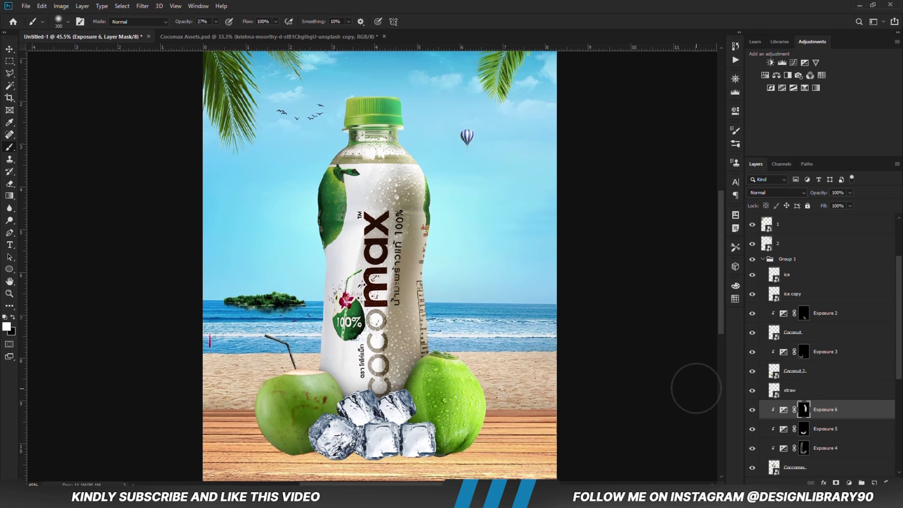
{"action": "left_click", "coordinate": [752, 410]}
{"action": "left_click", "coordinate": [752, 410]}
Step: Add an Exposure adjustment directly above the bottle layer, lower Exposure until the bottle is nearly black, and invert its mask
{"action": "left_click", "coordinate": [10, 49]}
{"action": "left_click", "coordinate": [640, 256]}
{"action": "left_click", "coordinate": [818, 467]}
{"action": "left_click", "coordinate": [849, 482]}
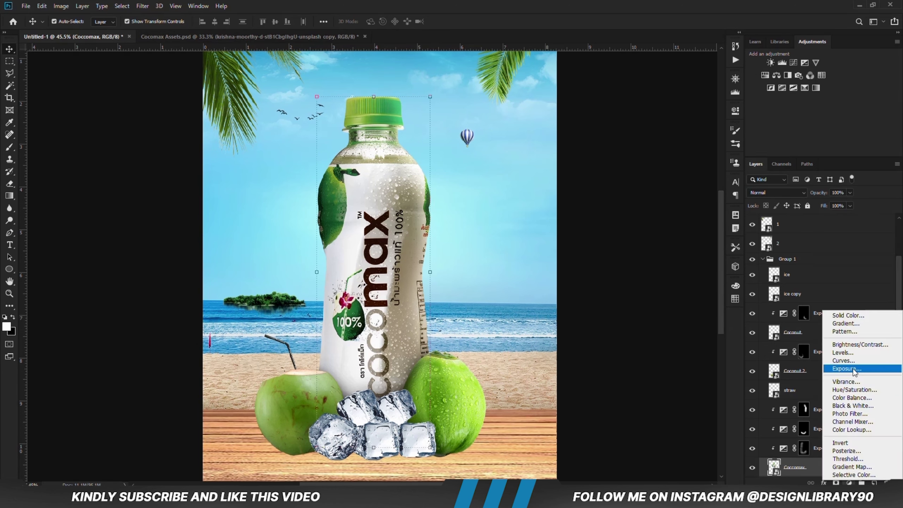
{"action": "left_click", "coordinate": [853, 372]}
{"action": "left_click_drag", "start_coordinate": [653, 161], "coordinate": [618, 161]}
{"action": "left_click", "coordinate": [735, 111]}
{"action": "scroll", "coordinate": [780, 414], "scroll_direction": "down", "scroll_amount": 3}
{"action": "key", "text": "ctrl+i"}
Step: Paint white on the Exposure 7 mask with a 600 px brush at 5% and 3% opacity to shade the bottle's left side
{"action": "key", "text": "b"}
{"action": "left_click", "coordinate": [216, 21]}
{"action": "left_click_drag", "start_coordinate": [216, 33], "coordinate": [206, 33]}
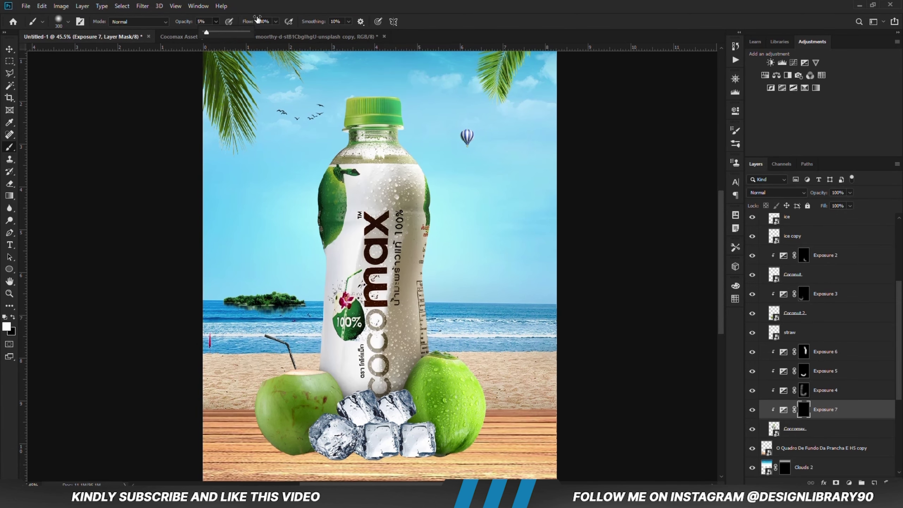
{"action": "key", "text": "bracketright"}
{"action": "key", "text": "bracketright"}
{"action": "key", "text": "bracketright"}
{"action": "mouse_move", "coordinate": [313, 427]}
{"action": "left_mouse_down"}
{"action": "mouse_move", "coordinate": [327, 213]}
{"action": "mouse_move", "coordinate": [345, 192]}
{"action": "left_mouse_up"}
{"action": "left_click", "coordinate": [216, 22]}
{"action": "left_click_drag", "start_coordinate": [216, 33], "coordinate": [215, 33]}
{"action": "mouse_move", "coordinate": [317, 169]}
{"action": "left_mouse_down"}
{"action": "mouse_move", "coordinate": [318, 219]}
{"action": "mouse_move", "coordinate": [366, 334]}
{"action": "left_mouse_up"}
Step: Compare the bottle with and without Exposure 7, and set the adjustment's layer opacity to 46%
{"action": "left_click", "coordinate": [752, 410]}
{"action": "left_click", "coordinate": [753, 410]}
{"action": "left_click", "coordinate": [850, 193]}
{"action": "left_click_drag", "start_coordinate": [852, 204], "coordinate": [826, 203]}
{"action": "left_click", "coordinate": [651, 390]}
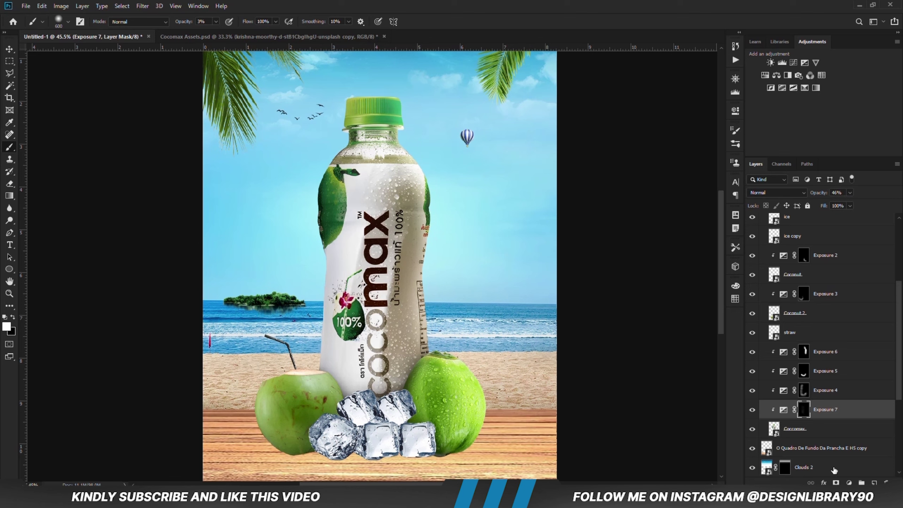
Step: Add an Exposure adjustment above Exposure 7, lower Exposure strongly, and invert its mask
{"action": "left_click", "coordinate": [849, 483]}
{"action": "left_click", "coordinate": [850, 369]}
{"action": "left_click_drag", "start_coordinate": [655, 162], "coordinate": [623, 162]}
{"action": "left_click", "coordinate": [648, 284]}
{"action": "key", "text": "ctrl+i"}
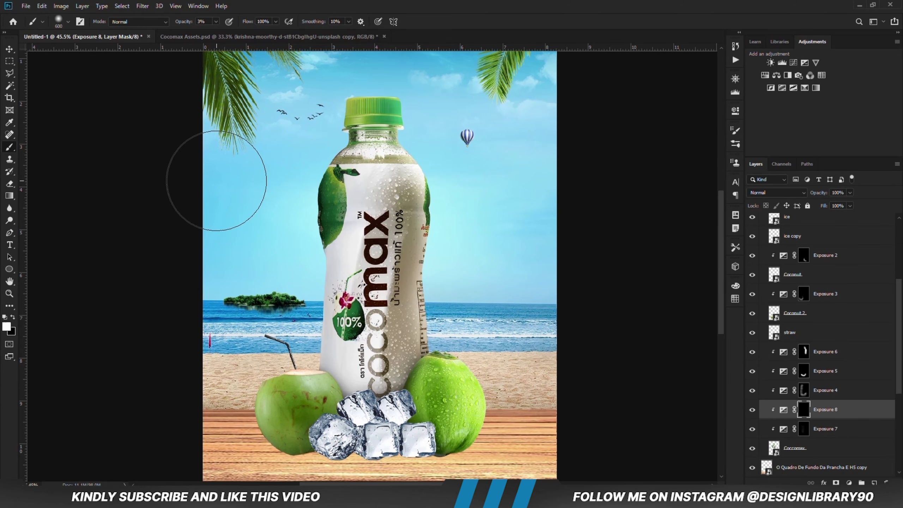
Step: Outline the bottle's left side with a pen path along the slanted label edge and convert the path to a selection
{"action": "left_click", "coordinate": [10, 232]}
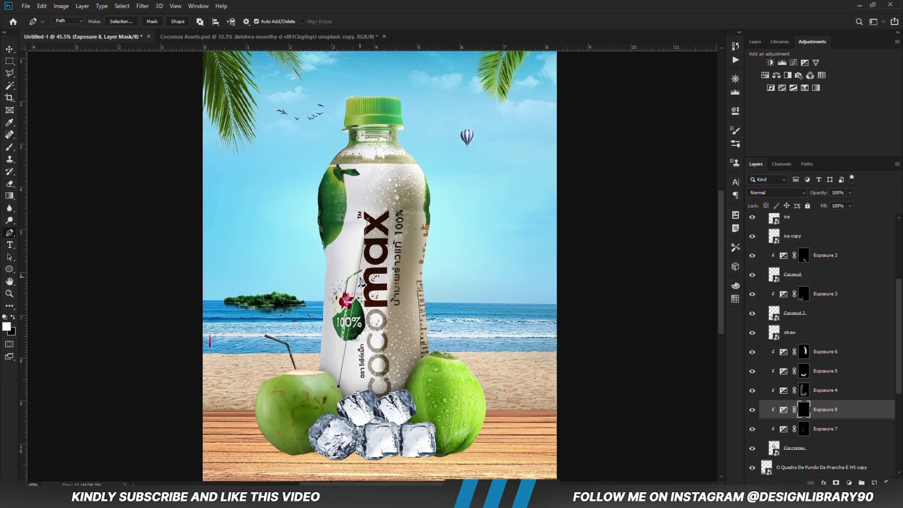
{"action": "left_click_drag", "start_coordinate": [358, 280], "coordinate": [352, 289]}
{"action": "left_click", "coordinate": [338, 387]}
{"action": "left_click", "coordinate": [296, 381]}
{"action": "left_click", "coordinate": [291, 225]}
{"action": "left_click", "coordinate": [367, 219]}
{"action": "key", "text": "ctrl+Return"}
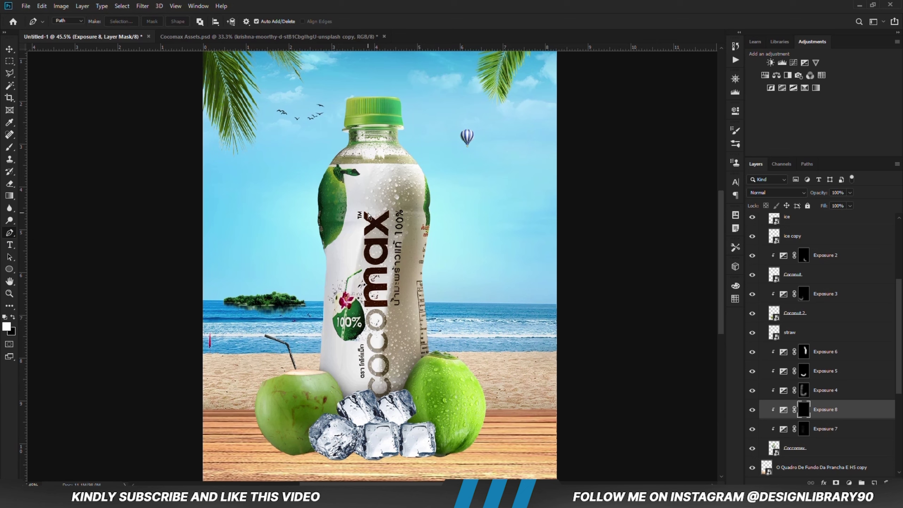
Step: Paint white inside the selection on the Exposure 8 mask with a 600 px brush at 38% opacity, and deselect
{"action": "left_click", "coordinate": [10, 147]}
{"action": "left_click", "coordinate": [216, 21]}
{"action": "left_click_drag", "start_coordinate": [219, 34], "coordinate": [233, 34]}
{"action": "mouse_move", "coordinate": [351, 256]}
{"action": "left_mouse_down"}
{"action": "mouse_move", "coordinate": [352, 284]}
{"action": "mouse_move", "coordinate": [372, 264]}
{"action": "mouse_move", "coordinate": [358, 358]}
{"action": "mouse_move", "coordinate": [376, 232]}
{"action": "mouse_move", "coordinate": [353, 337]}
{"action": "mouse_move", "coordinate": [370, 227]}
{"action": "left_mouse_up"}
{"action": "key", "text": "ctrl+d"}
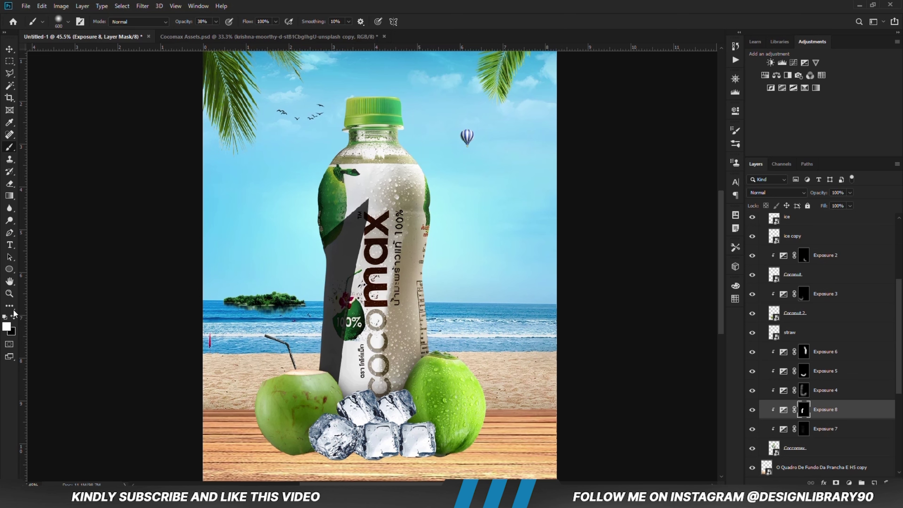
Step: Paint black on the Exposure 8 mask with a smaller, lower-opacity brush to soften the shadow's upper tip
{"action": "left_click", "coordinate": [13, 317]}
{"action": "left_click", "coordinate": [216, 22]}
{"action": "left_click_drag", "start_coordinate": [216, 33], "coordinate": [209, 34]}
{"action": "key", "text": "bracketleft"}
{"action": "key", "text": "bracketleft"}
{"action": "key", "text": "bracketleft"}
{"action": "left_click_drag", "start_coordinate": [361, 188], "coordinate": [337, 214]}
Step: Paint black along the bottle's left edge on the Exposure 8 mask with a 600 px brush at 62% opacity
{"action": "left_click", "coordinate": [215, 22]}
{"action": "left_click_drag", "start_coordinate": [223, 33], "coordinate": [233, 33]}
{"action": "key", "text": "bracketright"}
{"action": "key", "text": "bracketright"}
{"action": "key", "text": "bracketright"}
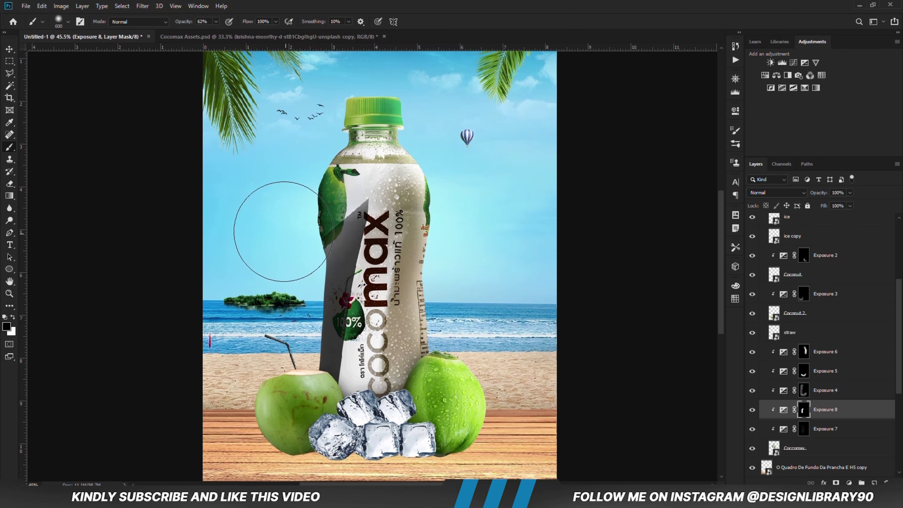
{"action": "left_click_drag", "start_coordinate": [282, 231], "coordinate": [296, 228]}
Step: Fade the shadow's top and outer left edge on the Exposure 8 mask with black at 13% opacity, varying the brush size
{"action": "key", "text": "bracketleft"}
{"action": "key", "text": "bracketleft"}
{"action": "key", "text": "bracketleft"}
{"action": "mouse_move", "coordinate": [356, 180]}
{"action": "left_mouse_down"}
{"action": "mouse_move", "coordinate": [298, 261]}
{"action": "mouse_move", "coordinate": [301, 331]}
{"action": "left_mouse_up"}
{"action": "key", "text": "bracketright"}
{"action": "key", "text": "bracketright"}
{"action": "key", "text": "bracketright"}
{"action": "mouse_move", "coordinate": [298, 256]}
{"action": "left_mouse_down"}
{"action": "mouse_move", "coordinate": [318, 245]}
{"action": "mouse_move", "coordinate": [292, 372]}
{"action": "mouse_move", "coordinate": [298, 342]}
{"action": "left_mouse_up"}
Step: Soften the shadow around the 100% coconut emblem on the Exposure 8 mask with a 300 px black brush at 8% opacity
{"action": "key", "text": "bracketleft"}
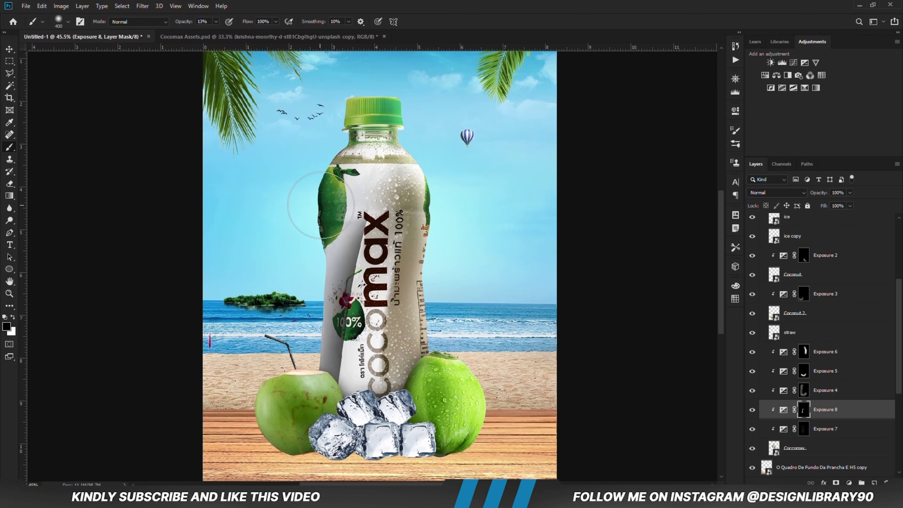
{"action": "key", "text": "bracketleft"}
{"action": "key", "text": "bracketleft"}
{"action": "key", "text": "bracketleft"}
{"action": "key", "text": "bracketleft"}
{"action": "key", "text": "bracketleft"}
{"action": "left_click", "coordinate": [216, 22]}
{"action": "left_click_drag", "start_coordinate": [213, 33], "coordinate": [211, 33]}
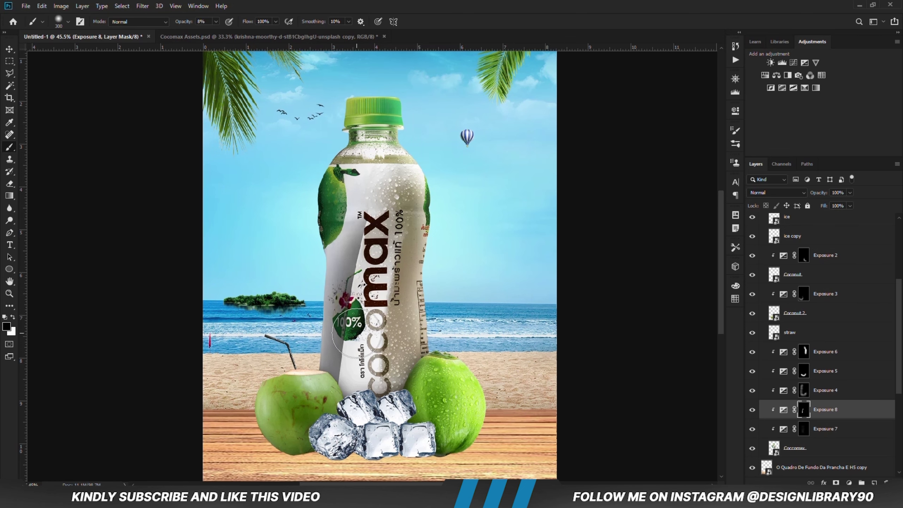
{"action": "key", "text": "bracketright"}
{"action": "key", "text": "bracketright"}
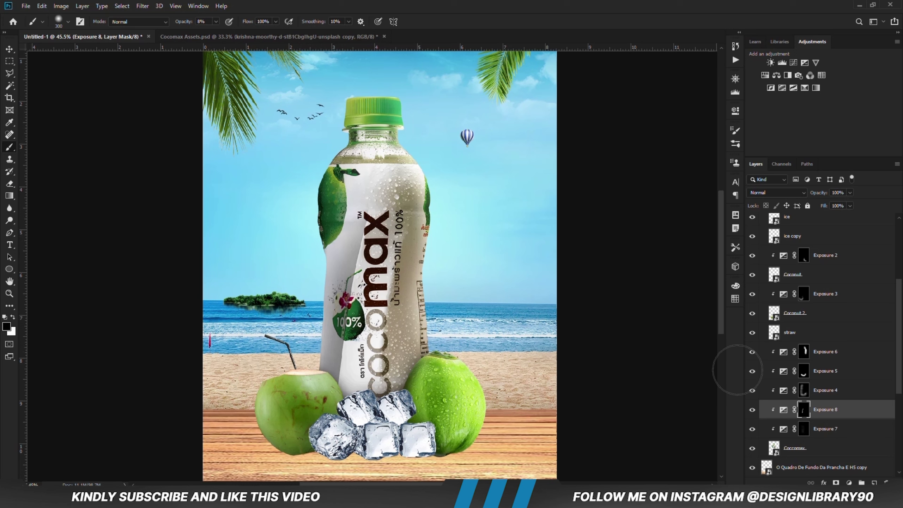
Step: Paint black down the bottle's left side on the Exposure 8 mask at 8% opacity, reducing the brush from 500 to 150 px
{"action": "left_click", "coordinate": [751, 411]}
{"action": "left_click", "coordinate": [750, 411]}
{"action": "key", "text": "bracketright"}
{"action": "key", "text": "bracketright"}
{"action": "mouse_move", "coordinate": [315, 234]}
{"action": "left_mouse_down"}
{"action": "mouse_move", "coordinate": [286, 361]}
{"action": "mouse_move", "coordinate": [298, 257]}
{"action": "mouse_move", "coordinate": [339, 363]}
{"action": "left_mouse_up"}
{"action": "key", "text": "bracketleft"}
{"action": "key", "text": "bracketleft"}
{"action": "key", "text": "bracketleft"}
{"action": "key", "text": "bracketleft"}
{"action": "key", "text": "bracketleft"}
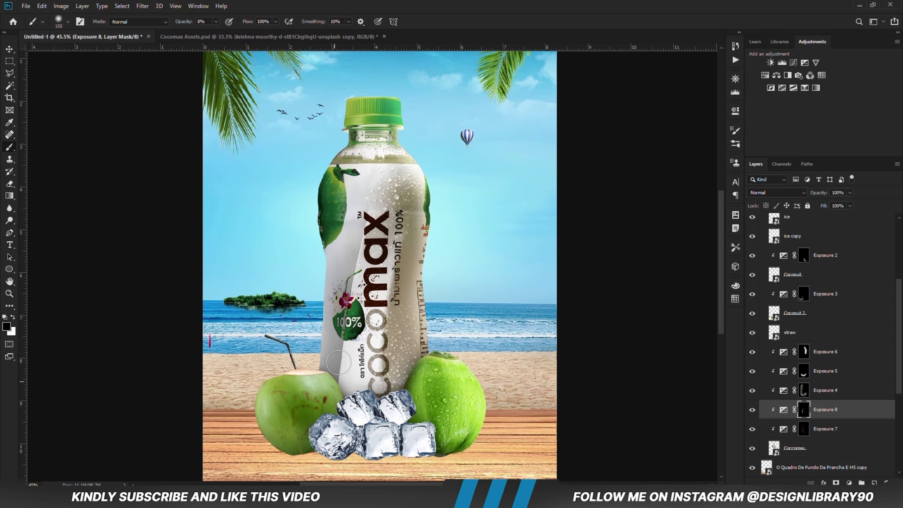
Step: Fade the Exposure 8 shading further with a 500 px black brush, set brush opacity to 22%, and compare the bottle with and without it
{"action": "left_click", "coordinate": [752, 410]}
{"action": "left_click", "coordinate": [752, 410]}
{"action": "key", "text": "bracketright"}
{"action": "key", "text": "bracketright"}
{"action": "key", "text": "bracketright"}
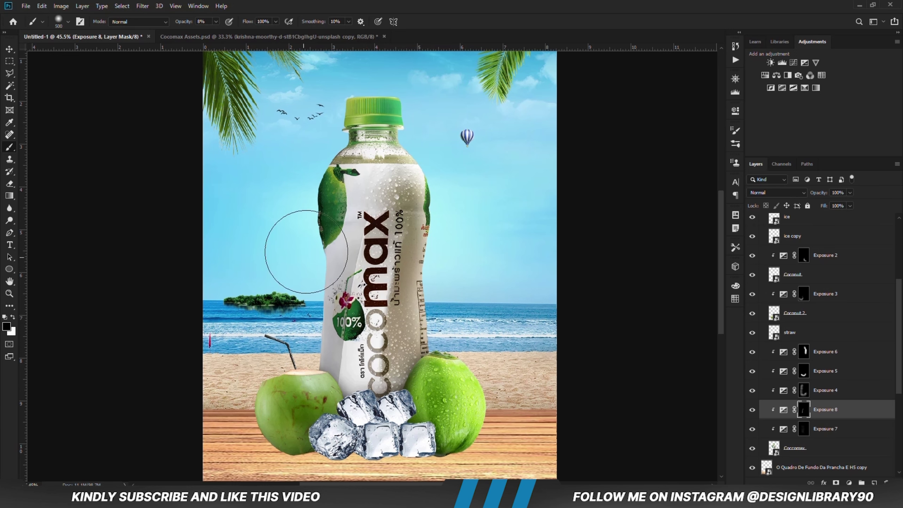
{"action": "key", "text": "2"}
{"action": "key", "text": "2"}
{"action": "scroll", "coordinate": [465, 236], "scroll_direction": "down", "scroll_amount": 7}
{"action": "left_click", "coordinate": [752, 410]}
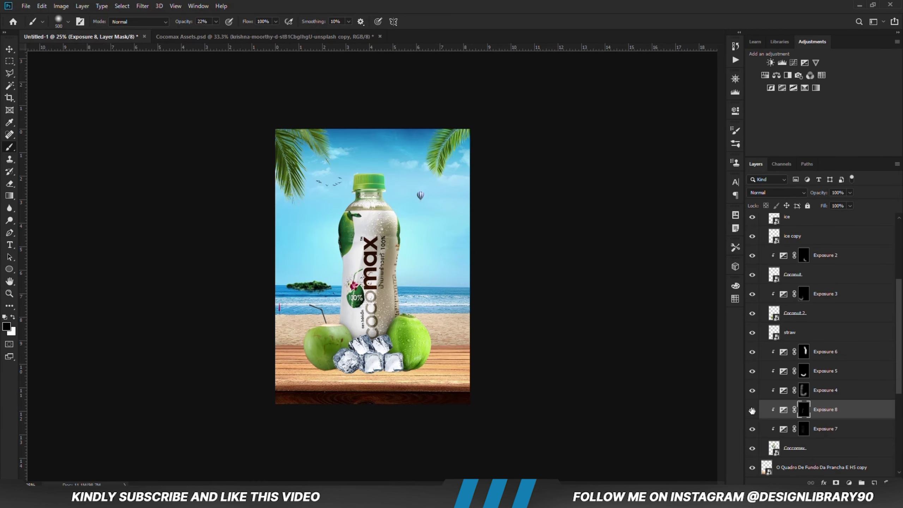
{"action": "left_click", "coordinate": [752, 410]}
Step: Add a Levels adjustment clipped to the wooden table layer, lower its white output level to 148, and invert its mask
{"action": "left_click", "coordinate": [9, 49]}
{"action": "left_click", "coordinate": [112, 162]}
{"action": "left_click", "coordinate": [800, 467]}
{"action": "scroll", "coordinate": [754, 431], "scroll_direction": "down", "scroll_amount": 2}
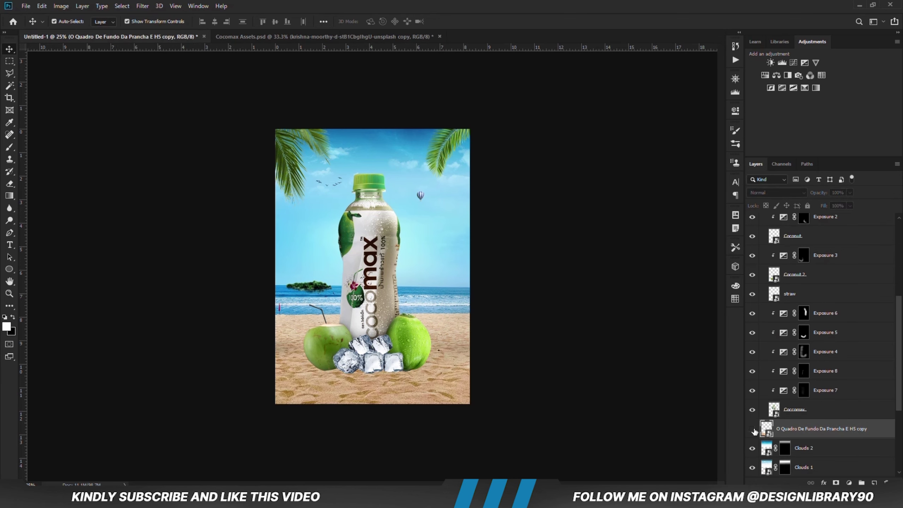
{"action": "left_click", "coordinate": [849, 482]}
{"action": "left_click", "coordinate": [842, 353]}
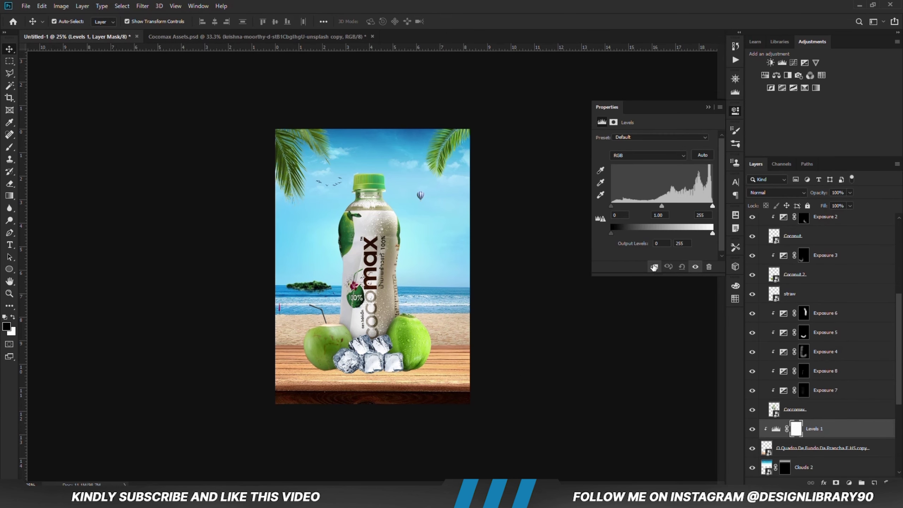
{"action": "left_click_drag", "start_coordinate": [712, 234], "coordinate": [671, 235]}
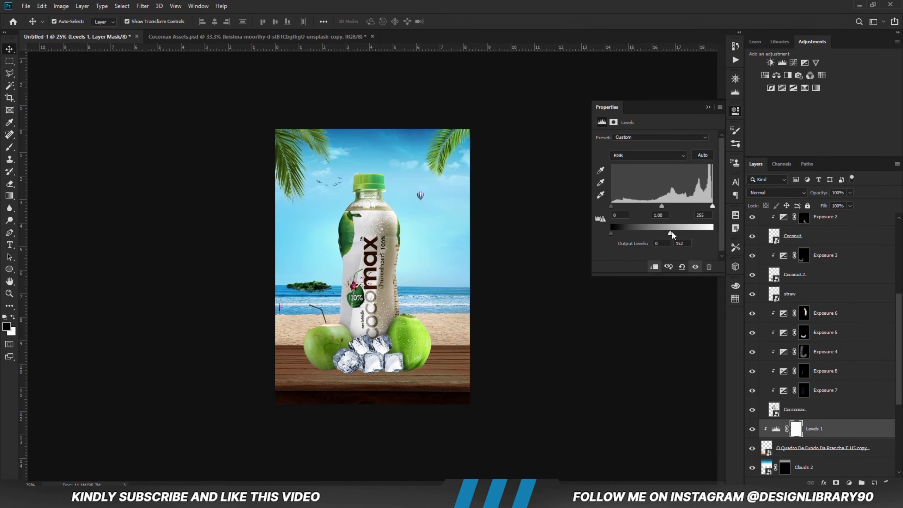
{"action": "left_click", "coordinate": [707, 107]}
{"action": "key", "text": "ctrl+i"}
Step: Flatten the brush into an ellipse and paint white at 11% opacity and 1200 px on the Levels mask to shade the table under the products
{"action": "key", "text": "b"}
{"action": "right_click", "coordinate": [362, 302]}
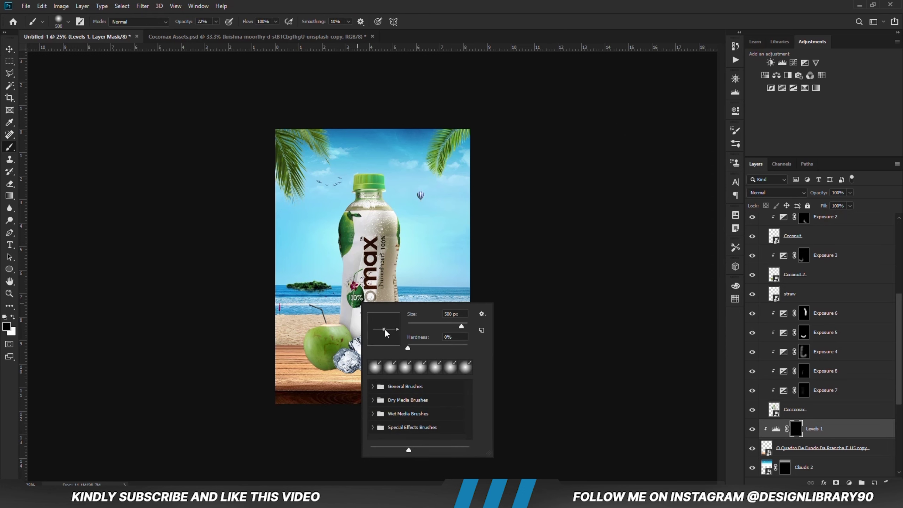
{"action": "key", "text": "Escape"}
{"action": "key", "text": "1"}
{"action": "key", "text": "1"}
{"action": "key", "text": "bracketright"}
{"action": "key", "text": "bracketright"}
{"action": "key", "text": "bracketright"}
{"action": "key", "text": "bracketright"}
{"action": "key", "text": "bracketright"}
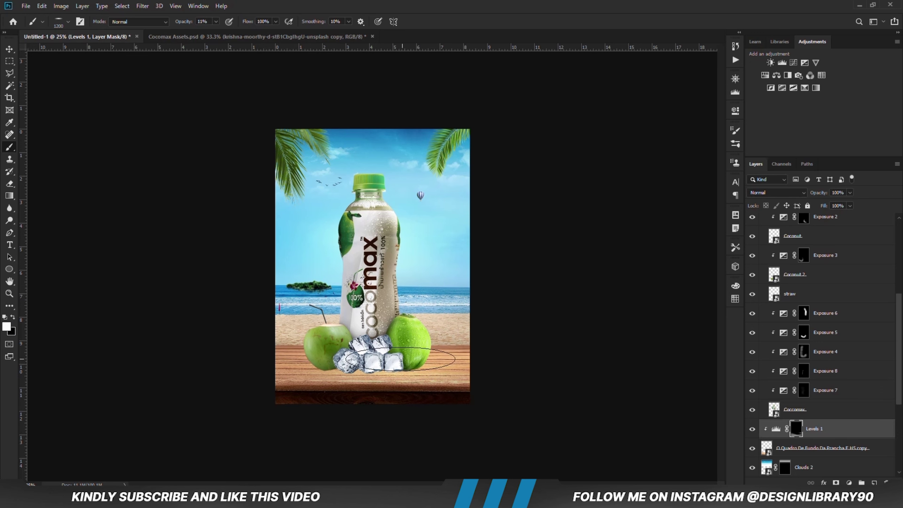
Step: Add an Exposure adjustment clipped to the wooden table, lower Exposure to about -3.2, and invert its mask
{"action": "left_click", "coordinate": [849, 483]}
{"action": "left_click", "coordinate": [845, 369]}
{"action": "left_click", "coordinate": [655, 267]}
{"action": "left_click_drag", "start_coordinate": [655, 162], "coordinate": [629, 162]}
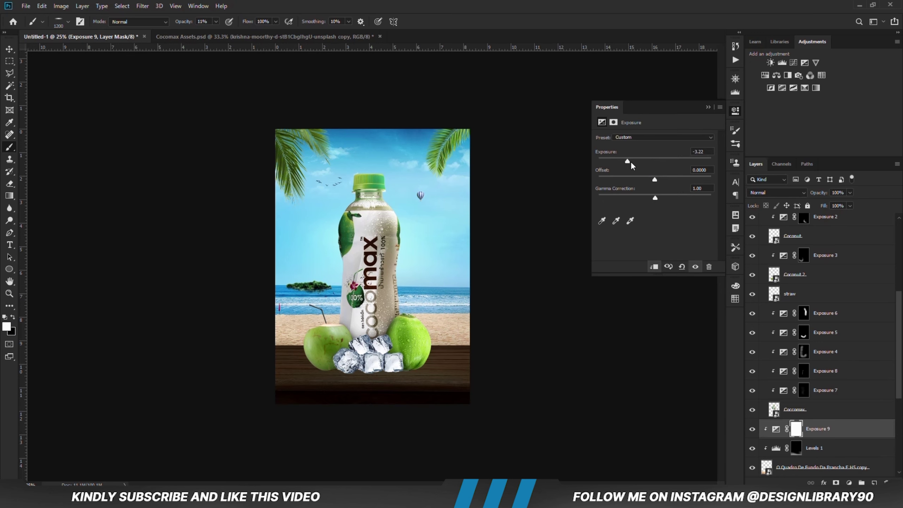
{"action": "left_click", "coordinate": [709, 105]}
{"action": "key", "text": "ctrl+i"}
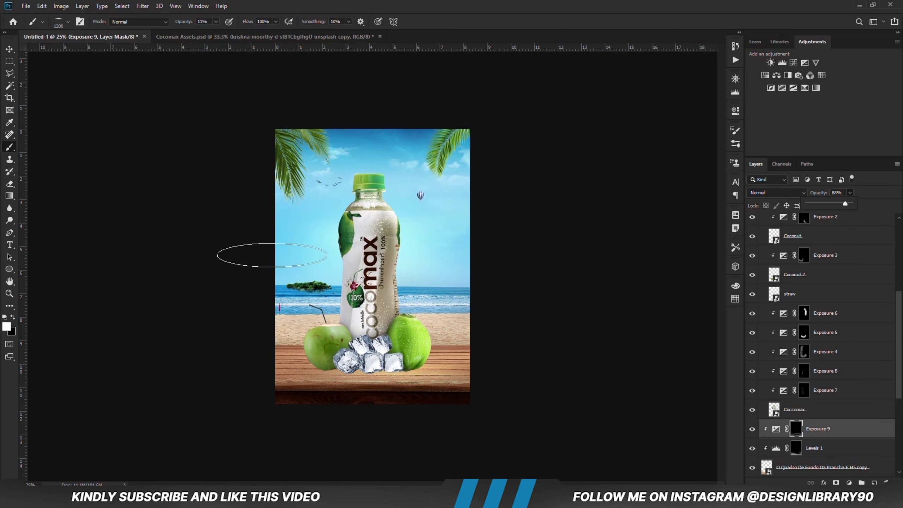
{"action": "key", "text": "v"}
{"action": "left_click", "coordinate": [215, 307]}
Step: Copy the water copy 2 layer from Cocomax Assets.psd into the poster and place it over the table
{"action": "key", "text": "ctrl+Tab"}
{"action": "left_click_drag", "start_coordinate": [358, 299], "coordinate": [355, 291]}
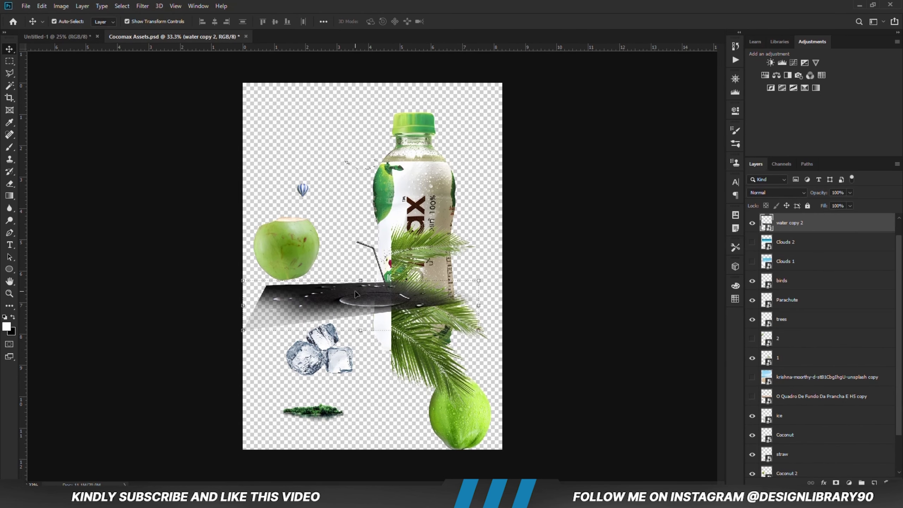
{"action": "key", "text": "ctrl+c"}
{"action": "left_click", "coordinate": [57, 37]}
{"action": "key", "text": "ctrl+v"}
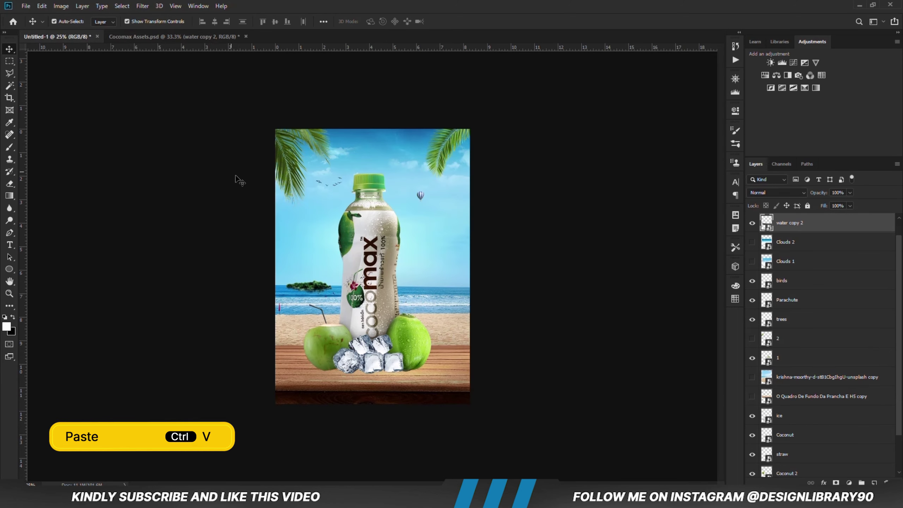
{"action": "left_click_drag", "start_coordinate": [402, 260], "coordinate": [414, 371]}
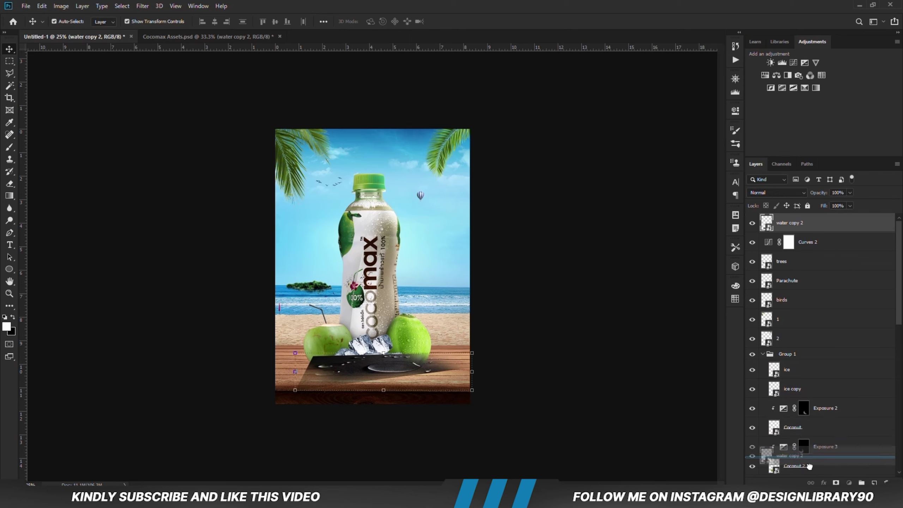
Step: Move the water copy 2 layer below the product group, directly above the table's Exposure 9 adjustment
{"action": "scroll", "coordinate": [818, 459], "scroll_direction": "down", "scroll_amount": 2}
{"action": "scroll", "coordinate": [817, 349], "scroll_direction": "down", "scroll_amount": 7}
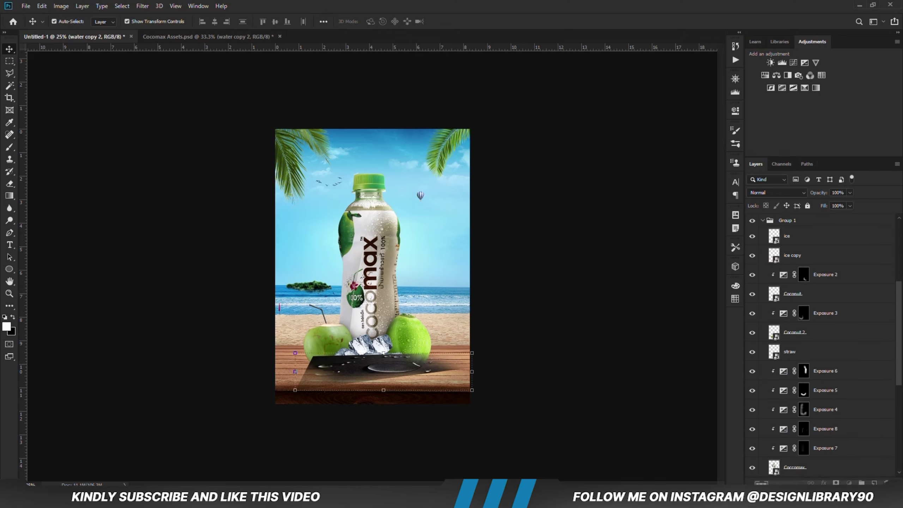
{"action": "left_click_drag", "start_coordinate": [818, 489], "coordinate": [817, 348]}
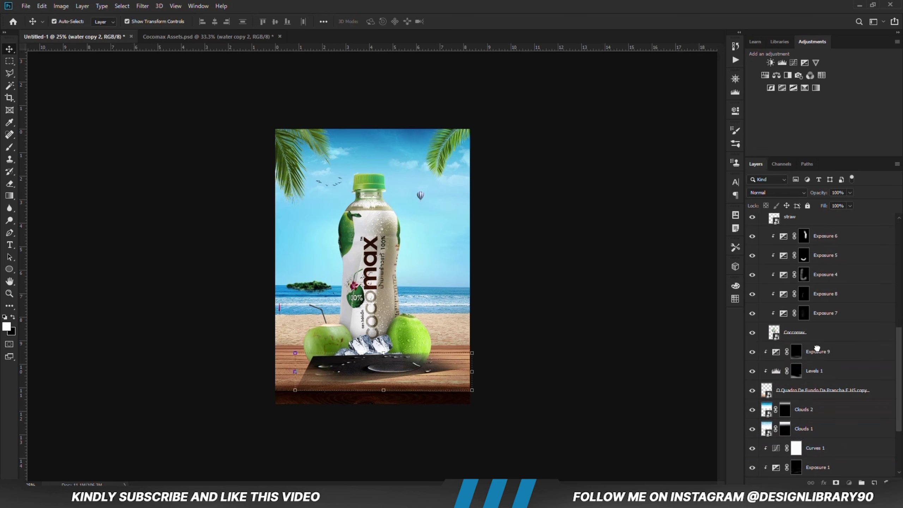
Step: Shift the water copy 2 layer under the products on the table and set its blend mode to Screen
{"action": "key", "text": "ctrl+t"}
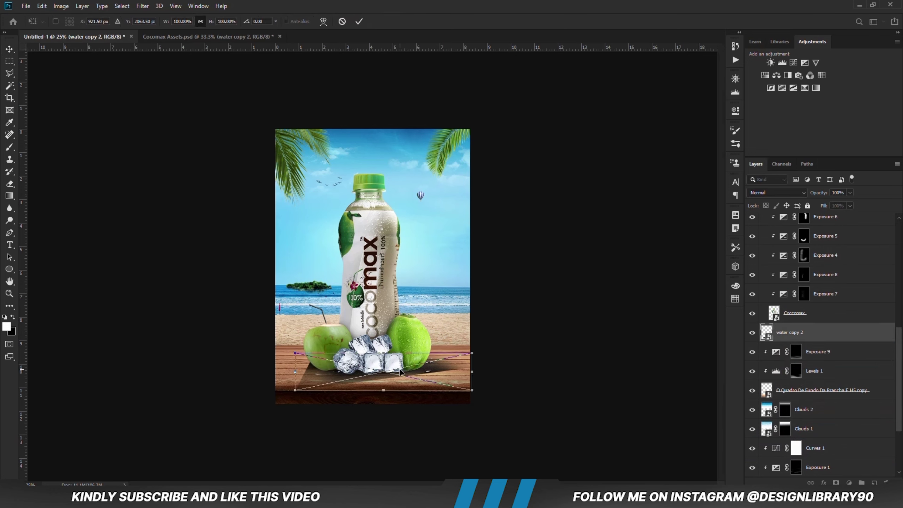
{"action": "left_click_drag", "start_coordinate": [399, 372], "coordinate": [380, 380]}
{"action": "key", "text": "Return"}
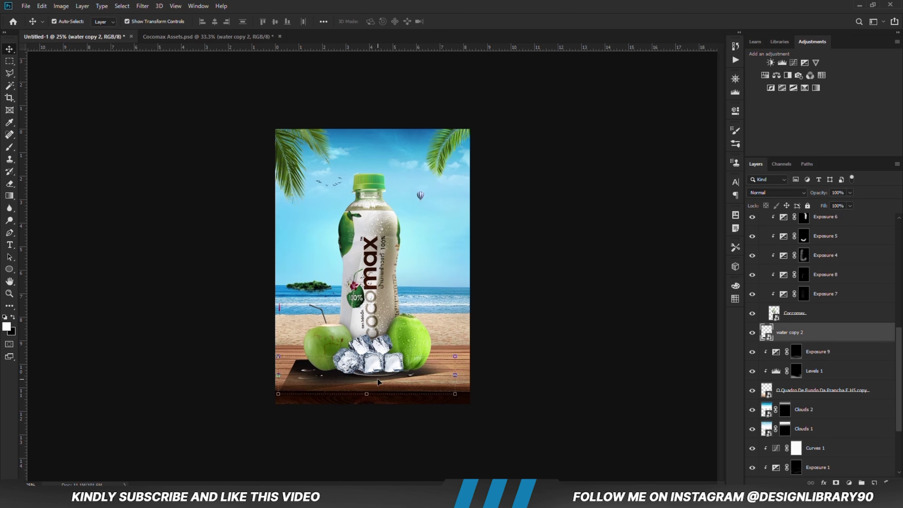
{"action": "left_click", "coordinate": [776, 193]}
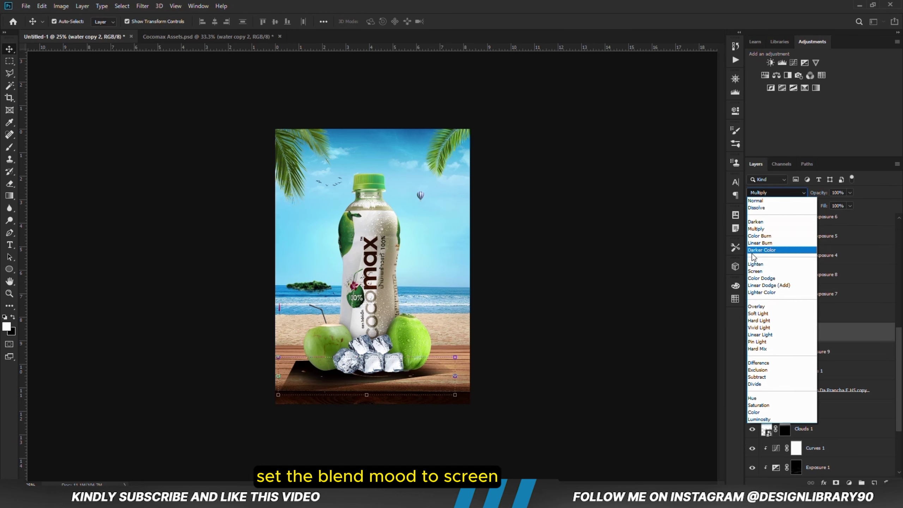
{"action": "left_click", "coordinate": [765, 273]}
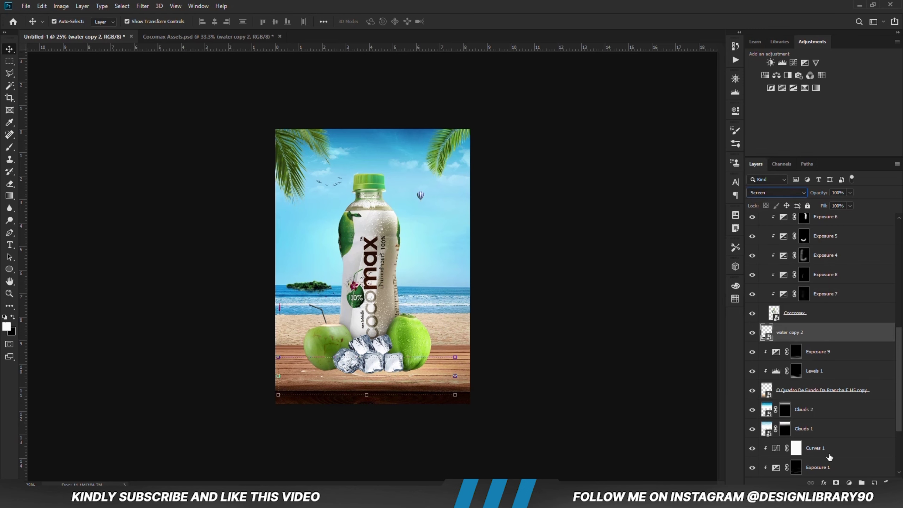
Step: Add a Levels adjustment clipped to the water copy 2 layer and lower its output white level to 246
{"action": "left_click", "coordinate": [849, 483]}
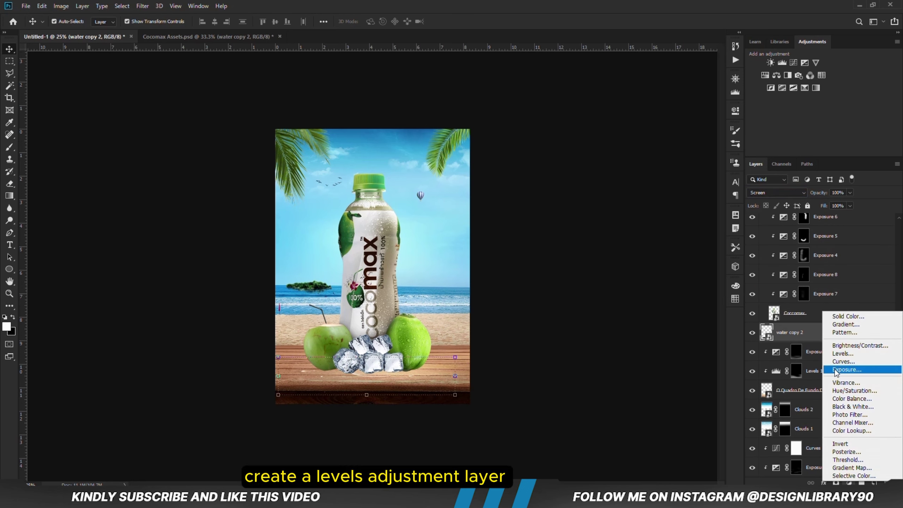
{"action": "left_click", "coordinate": [842, 353]}
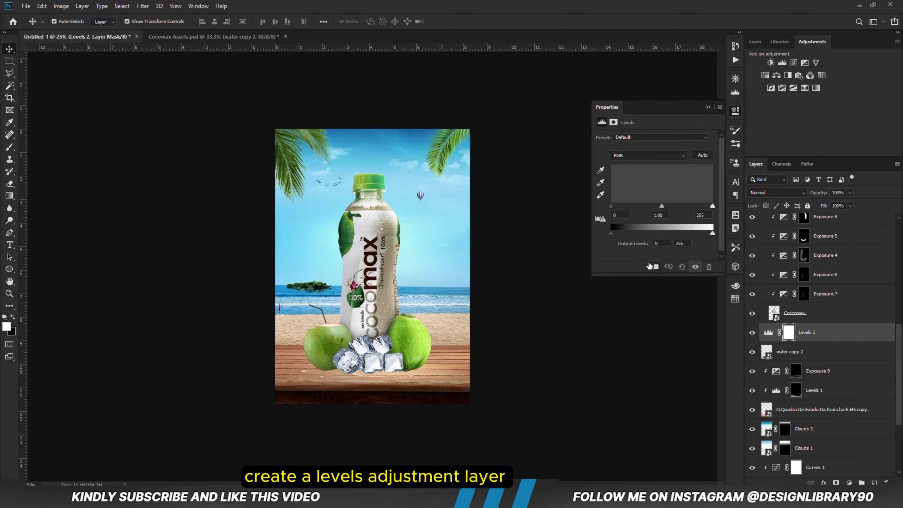
{"action": "left_click", "coordinate": [653, 266]}
{"action": "left_click_drag", "start_coordinate": [713, 233], "coordinate": [709, 236]}
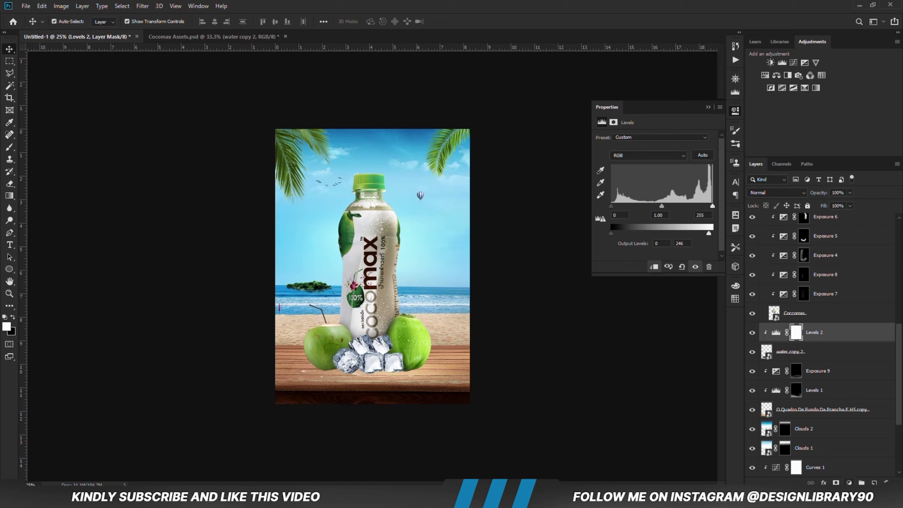
Step: Add a second Levels adjustment clipped to the water, raise its input black level to about 28, and compare its effect
{"action": "left_click", "coordinate": [849, 482]}
{"action": "left_click", "coordinate": [842, 354]}
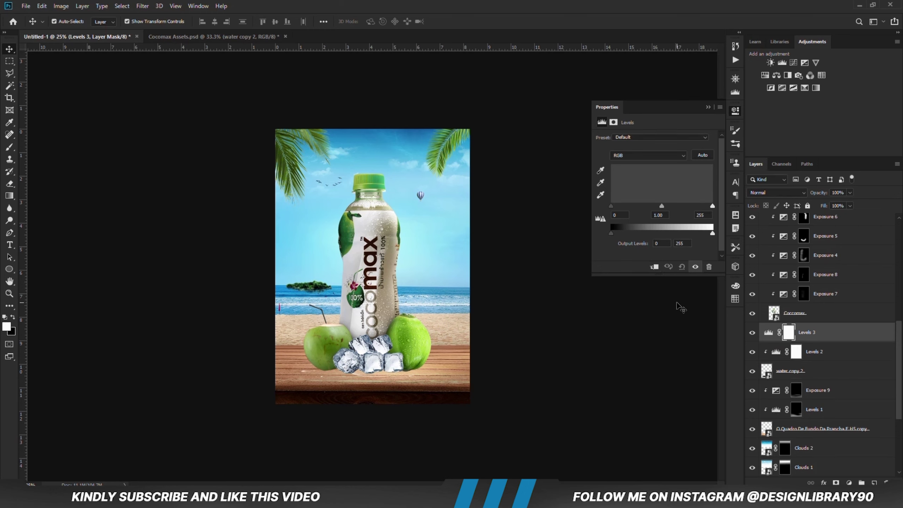
{"action": "left_click", "coordinate": [654, 267]}
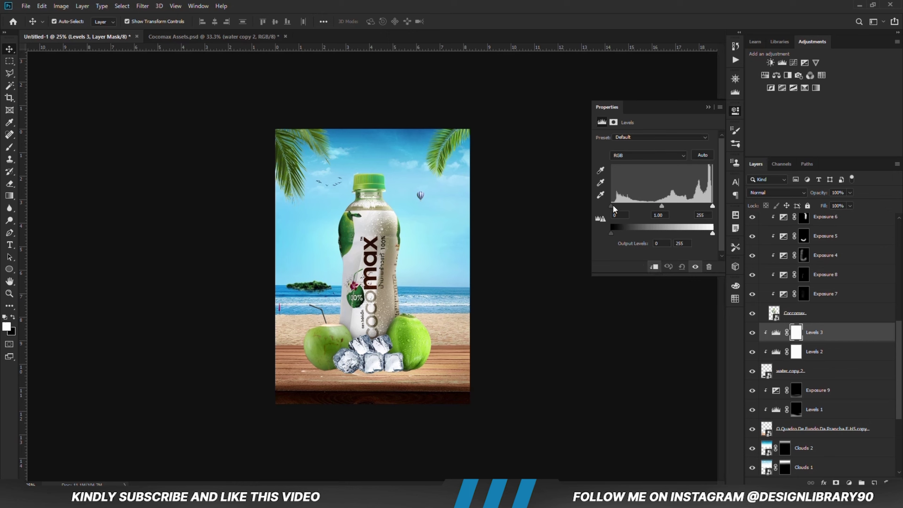
{"action": "left_click_drag", "start_coordinate": [614, 210], "coordinate": [620, 209]}
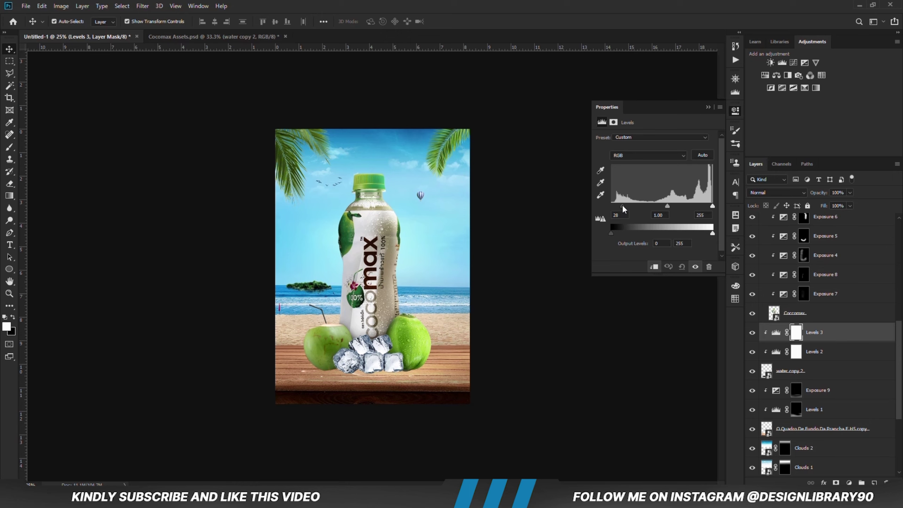
{"action": "left_click", "coordinate": [752, 333]}
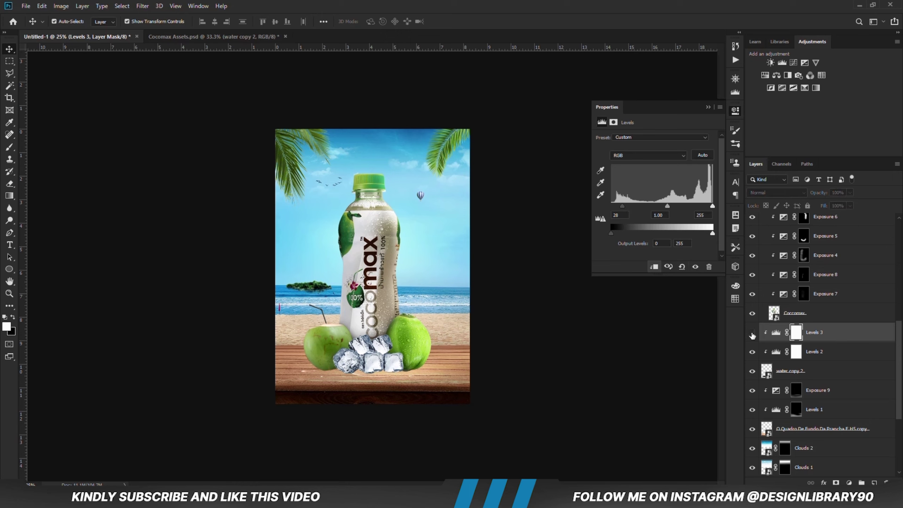
{"action": "left_click", "coordinate": [752, 333]}
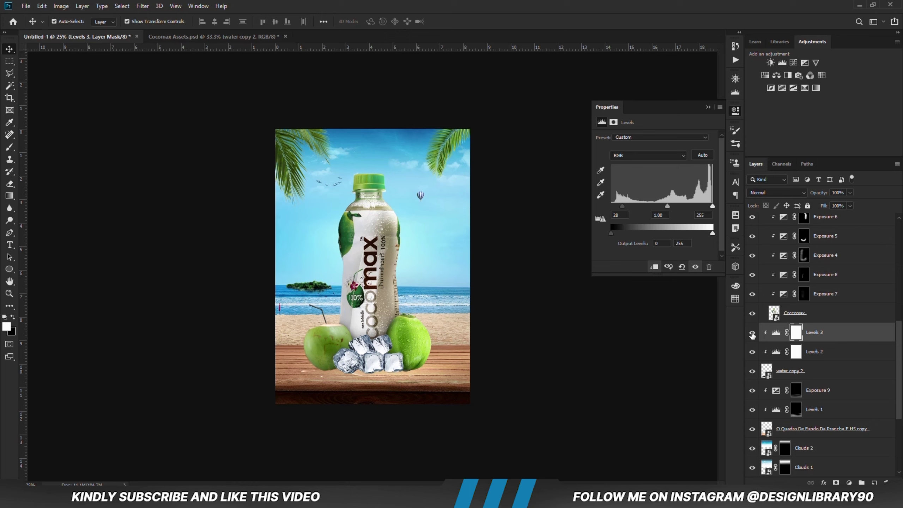
{"action": "left_click", "coordinate": [709, 109]}
{"action": "left_click", "coordinate": [599, 331]}
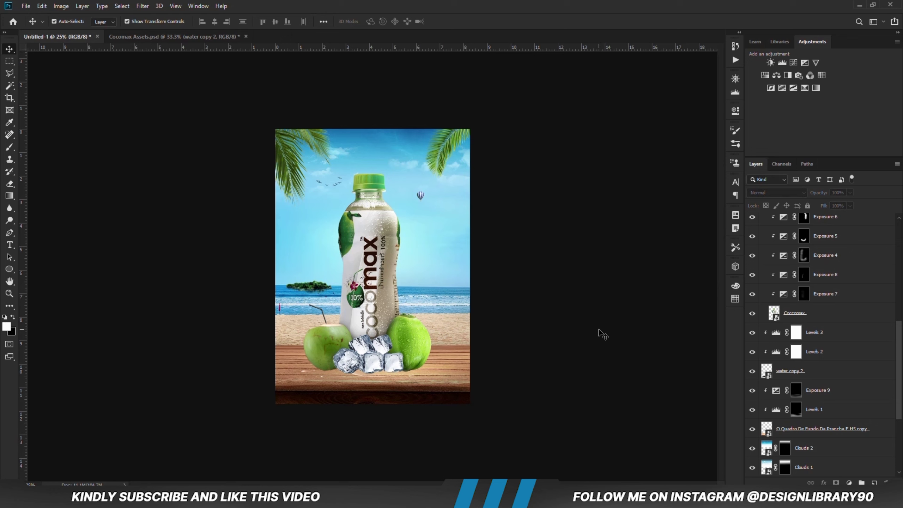
Step: Add a Curves adjustment above all layers, slightly darken the shadows with two curve points, and reduce its opacity to 57%
{"action": "left_click", "coordinate": [849, 482]}
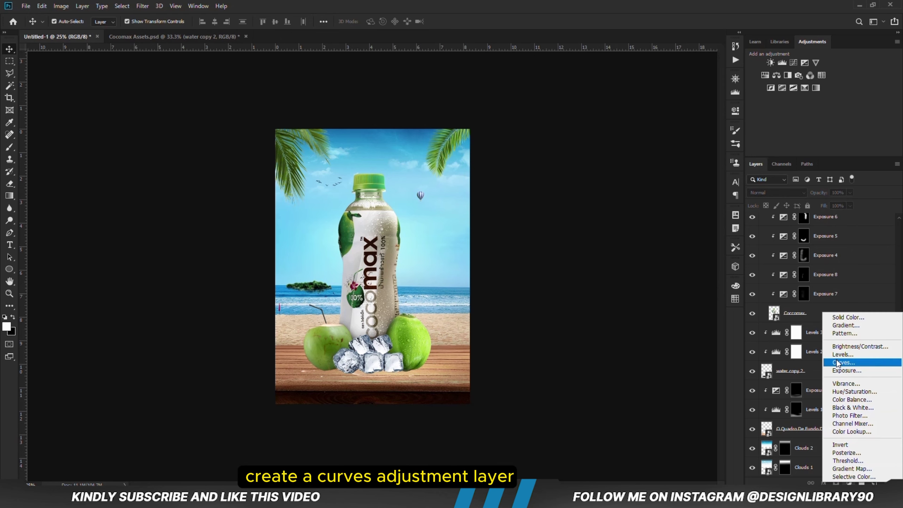
{"action": "left_click", "coordinate": [847, 364]}
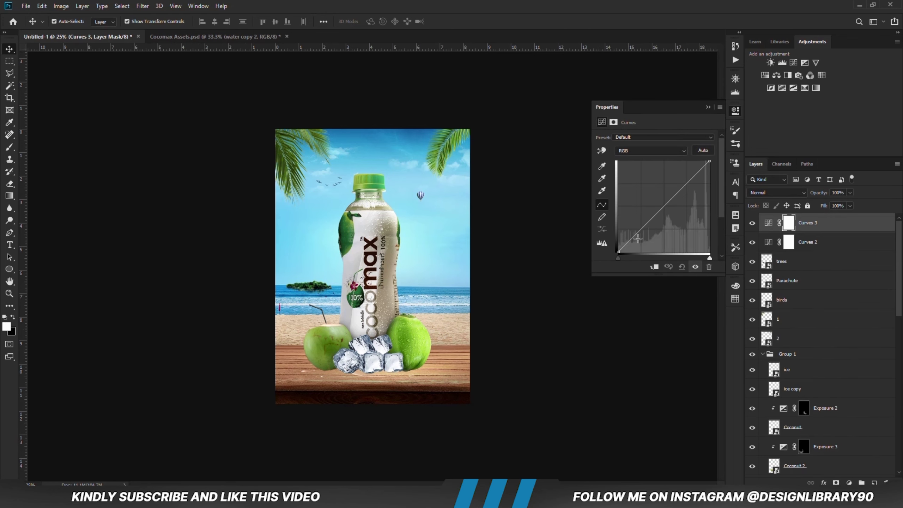
{"action": "left_click", "coordinate": [637, 238]}
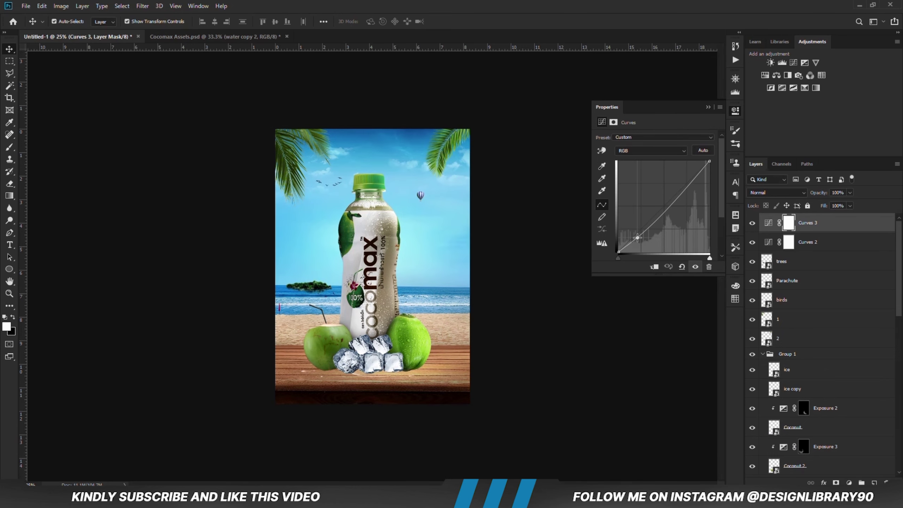
{"action": "left_click", "coordinate": [674, 199]}
{"action": "left_click_drag", "start_coordinate": [637, 236], "coordinate": [636, 235]}
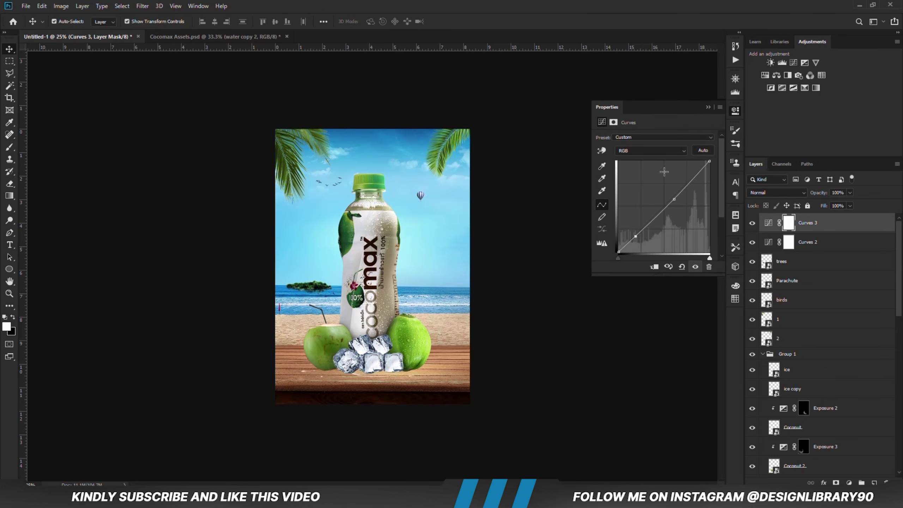
{"action": "left_click", "coordinate": [707, 107]}
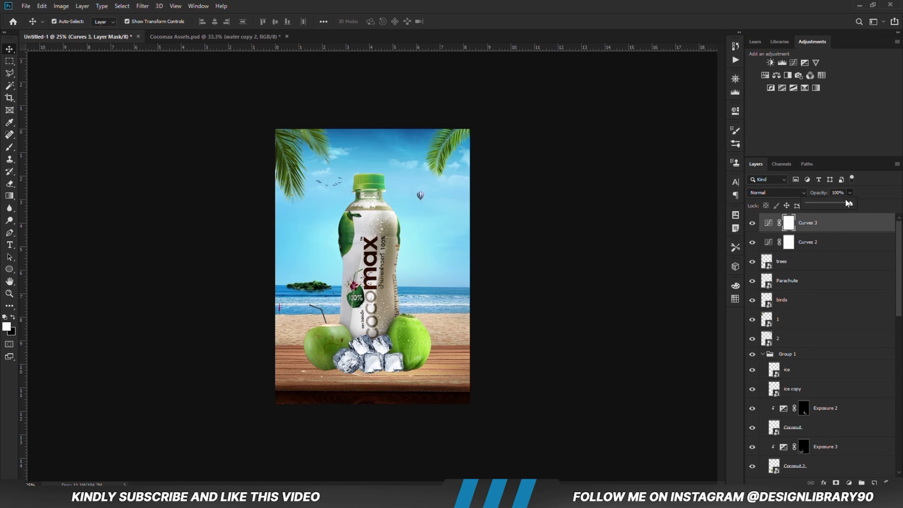
{"action": "left_click_drag", "start_coordinate": [828, 202], "coordinate": [832, 201]}
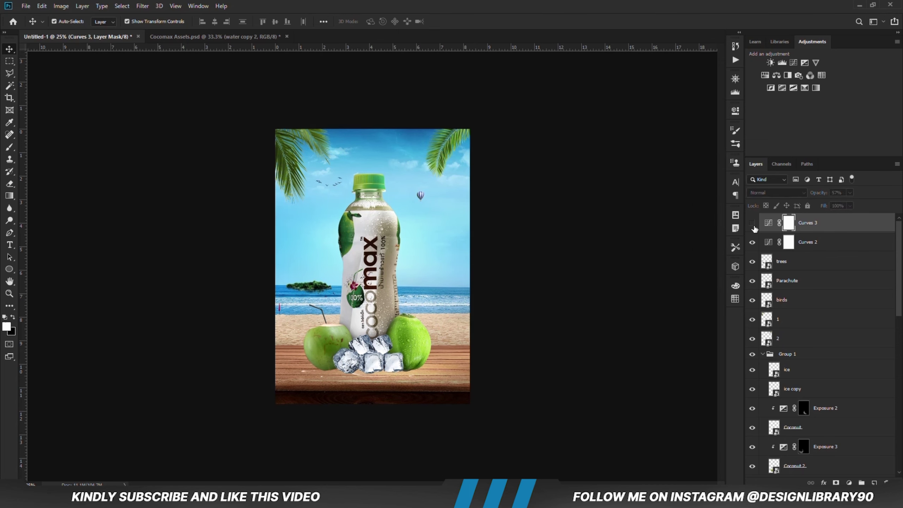
Step: Add an Exposure adjustment at the top of the stack, lower Exposure to darken the whole poster, and invert its mask
{"action": "left_click", "coordinate": [849, 483]}
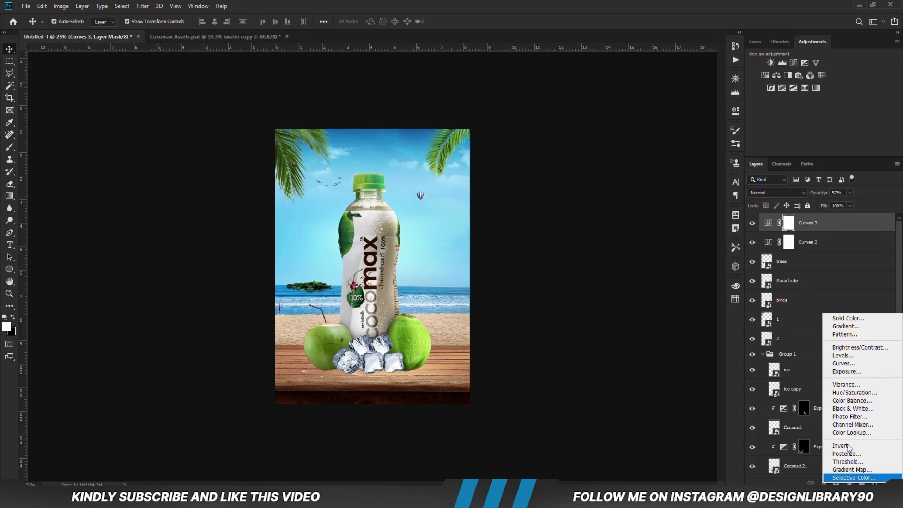
{"action": "left_click", "coordinate": [845, 378]}
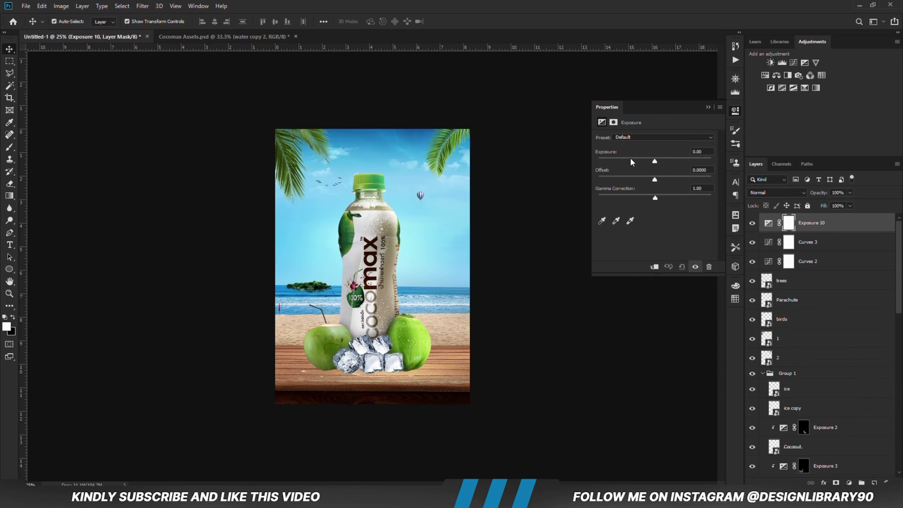
{"action": "left_click_drag", "start_coordinate": [631, 159], "coordinate": [624, 160]}
{"action": "left_click", "coordinate": [709, 108]}
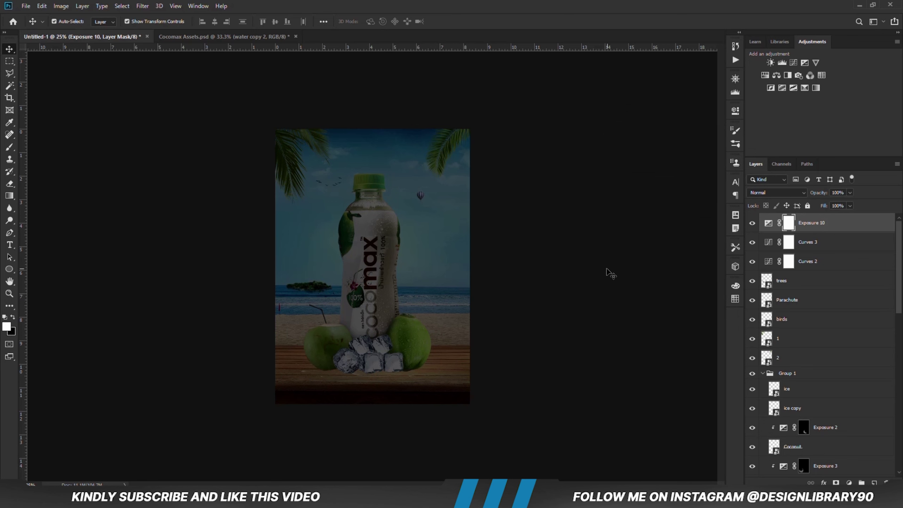
{"action": "key", "text": "ctrl+i"}
Step: Restore the 1200 px soft brush tip to a full circle and set the brush opacity to 3%
{"action": "key", "text": "b"}
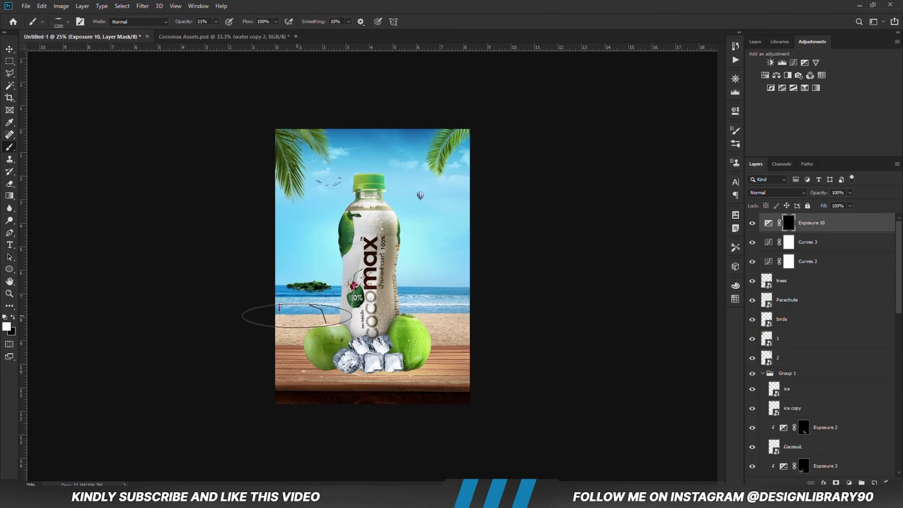
{"action": "right_click", "coordinate": [337, 301]}
{"action": "left_click_drag", "start_coordinate": [365, 331], "coordinate": [367, 344]}
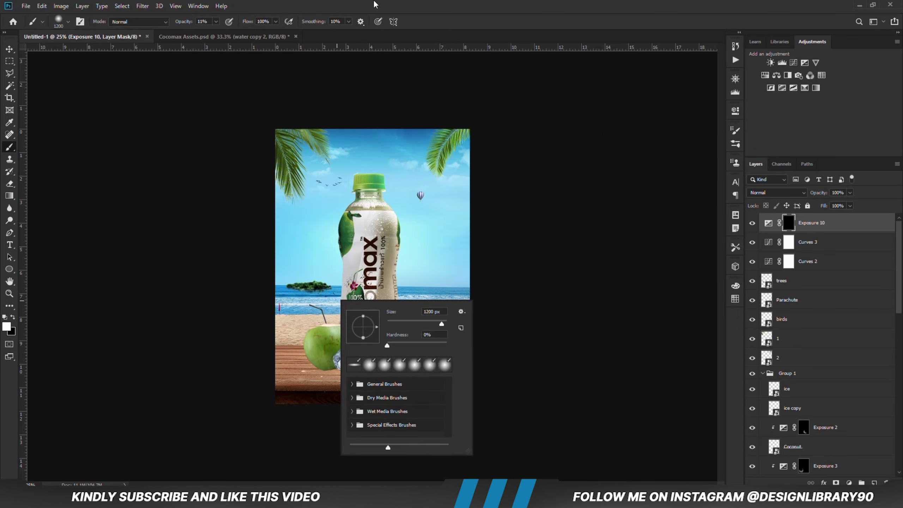
{"action": "left_click", "coordinate": [373, 1]}
{"action": "left_click", "coordinate": [216, 22]}
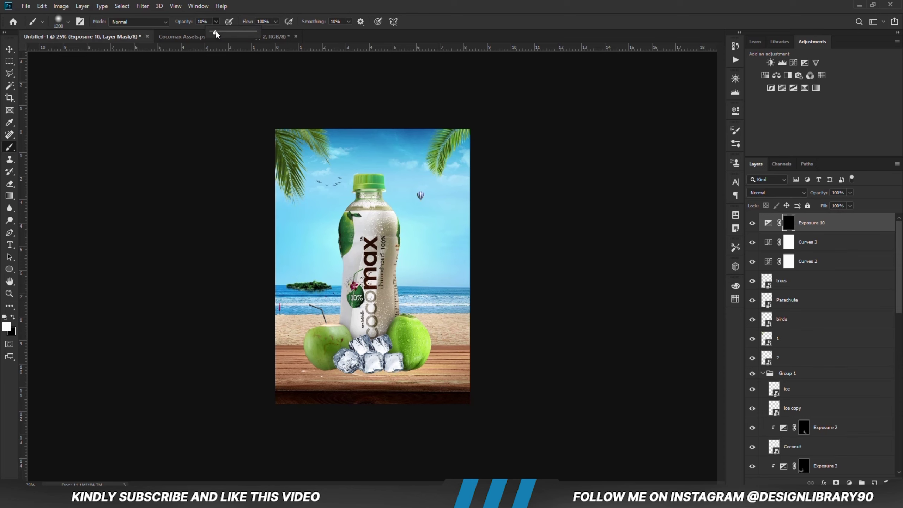
{"action": "left_click", "coordinate": [199, 22]}
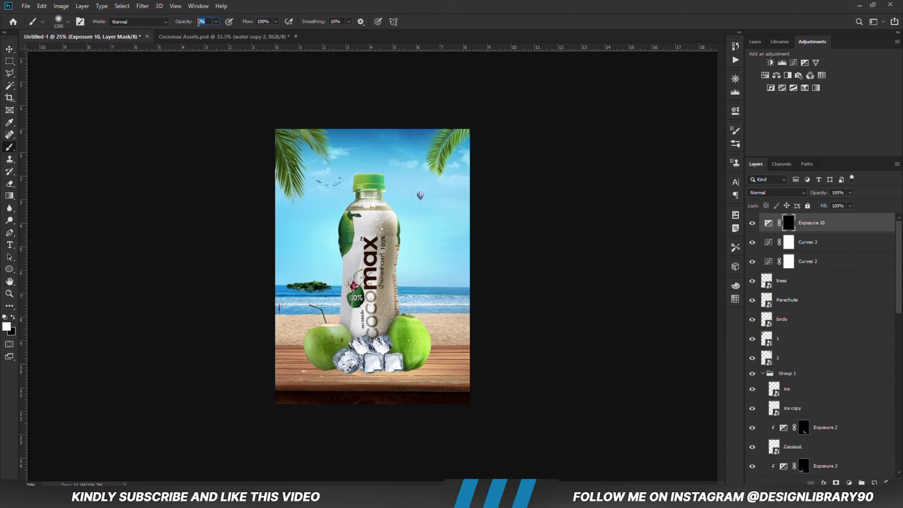
{"action": "type", "text": "3"}
{"action": "key", "text": "Return"}
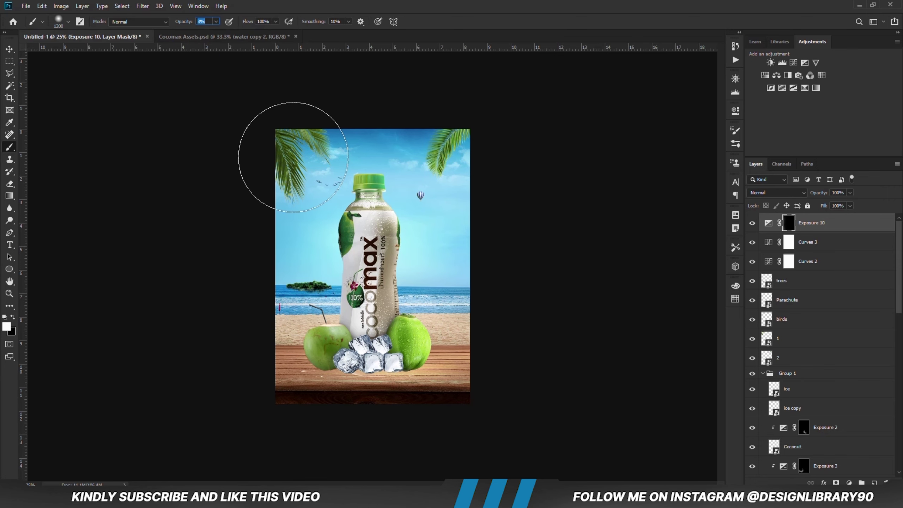
Step: Paint white on the Exposure 10 mask to subtly darken the poster's edges, and compare with the adjustment hidden
{"action": "left_click", "coordinate": [9, 49]}
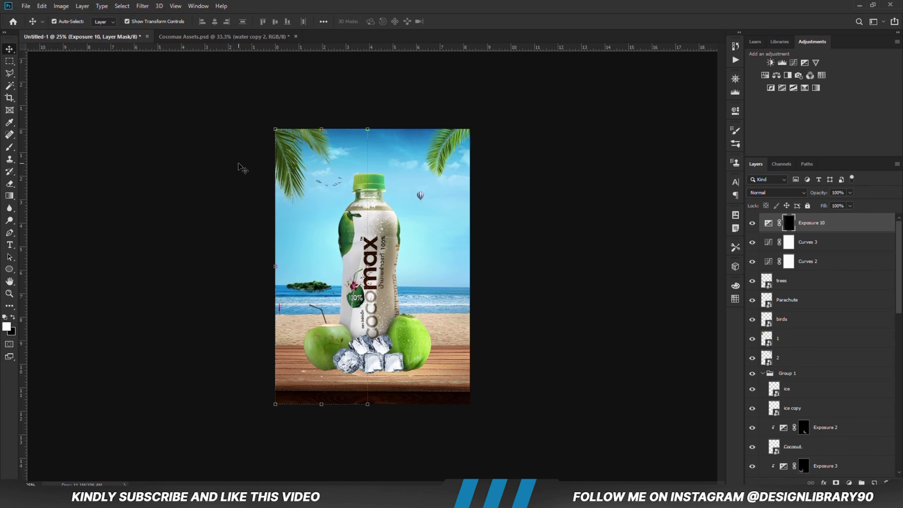
{"action": "key", "text": "b"}
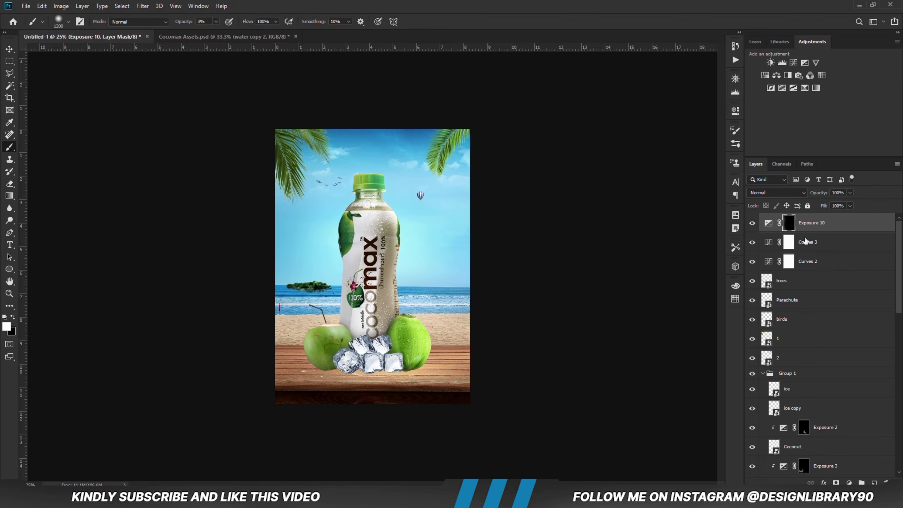
{"action": "left_click", "coordinate": [753, 224]}
{"action": "left_click", "coordinate": [754, 224]}
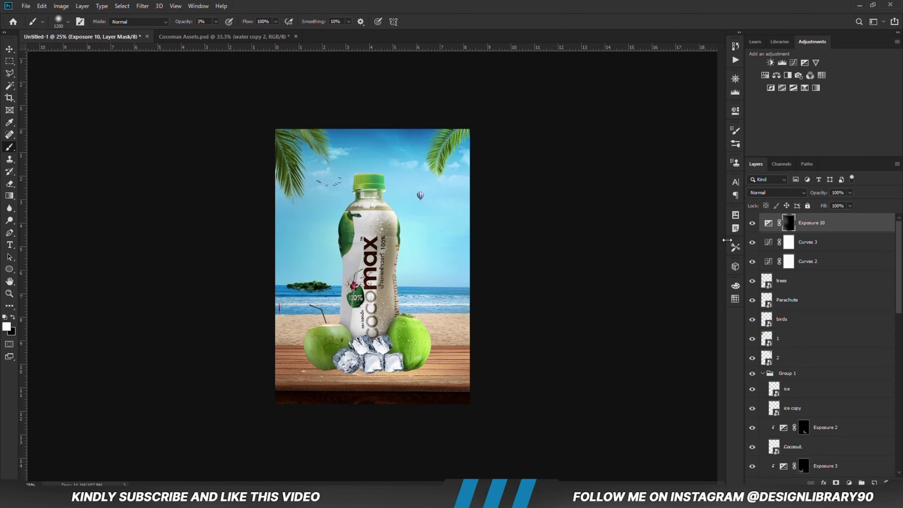
{"action": "left_click", "coordinate": [752, 223]}
{"action": "left_click", "coordinate": [752, 223]}
{"action": "left_click", "coordinate": [10, 49]}
{"action": "left_click", "coordinate": [224, 251]}
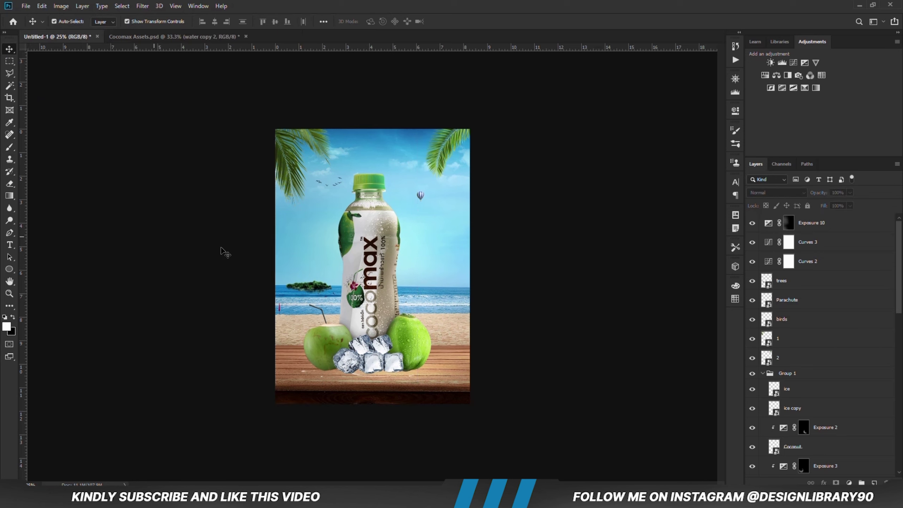
Step: Show the sunlight ray lens flare layer in Cocomax Assets.psd, copy it into the poster, and convert it to a smart object
{"action": "left_click", "coordinate": [199, 37]}
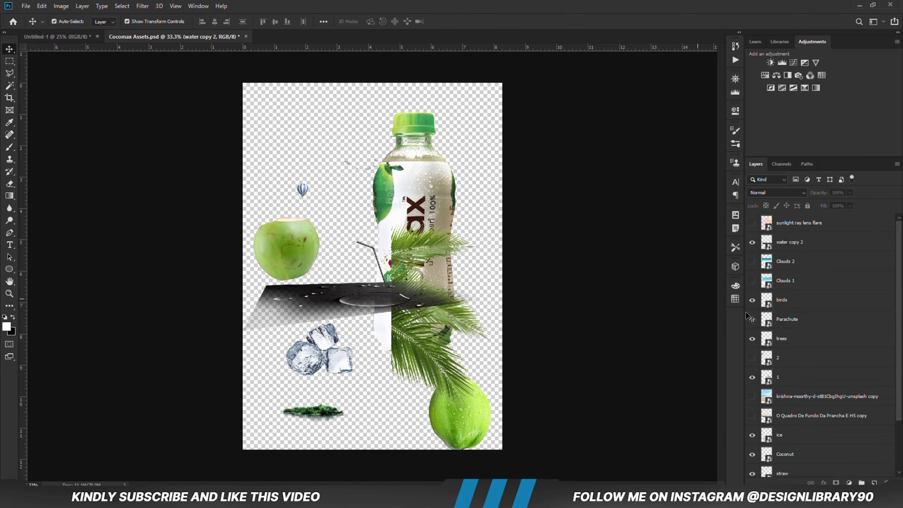
{"action": "left_click", "coordinate": [752, 223]}
{"action": "left_click_drag", "start_coordinate": [470, 180], "coordinate": [313, 238]}
{"action": "right_click", "coordinate": [798, 225]}
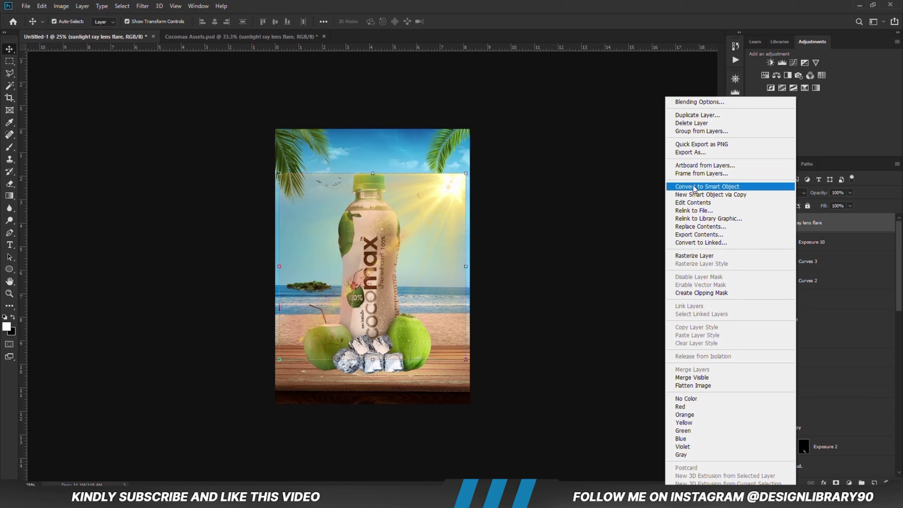
{"action": "left_click", "coordinate": [694, 187]}
Step: Enlarge the sunlight ray lens flare to about 115% and shift it up so its sun sits in the poster's upper-right corner
{"action": "key", "text": "ctrl+t"}
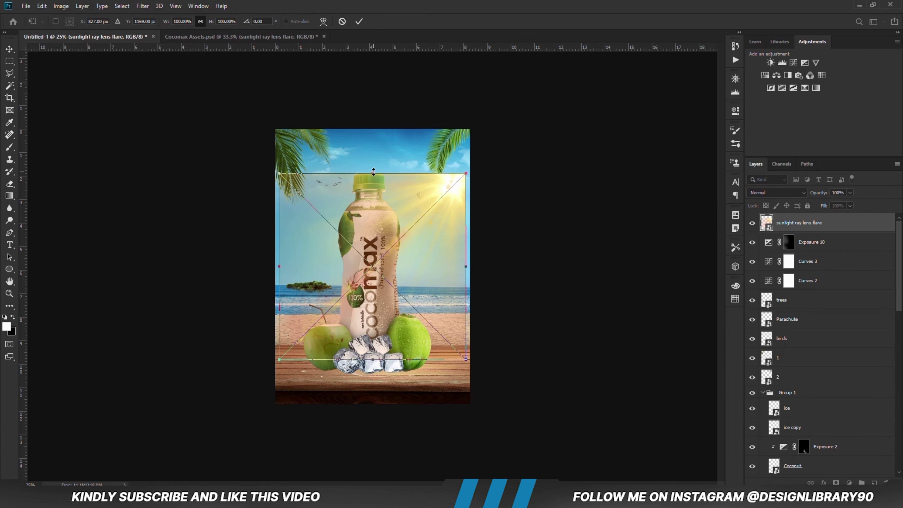
{"action": "left_click_drag", "start_coordinate": [374, 172], "coordinate": [373, 144]}
{"action": "left_click_drag", "start_coordinate": [399, 228], "coordinate": [396, 196]}
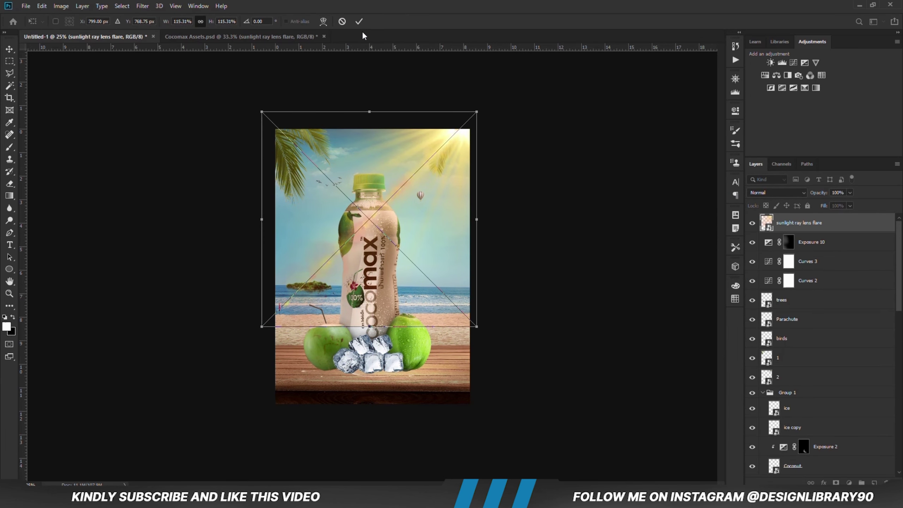
{"action": "left_click", "coordinate": [359, 21]}
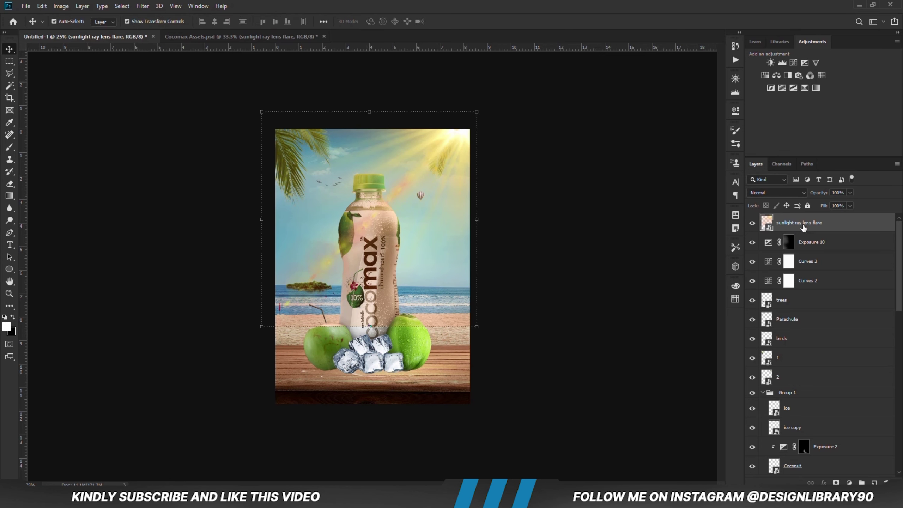
Step: Place the lens flare layer between the straw and Exposure 6 layers in Group 1 and set its blend mode to Screen
{"action": "left_click_drag", "start_coordinate": [804, 228], "coordinate": [809, 412]}
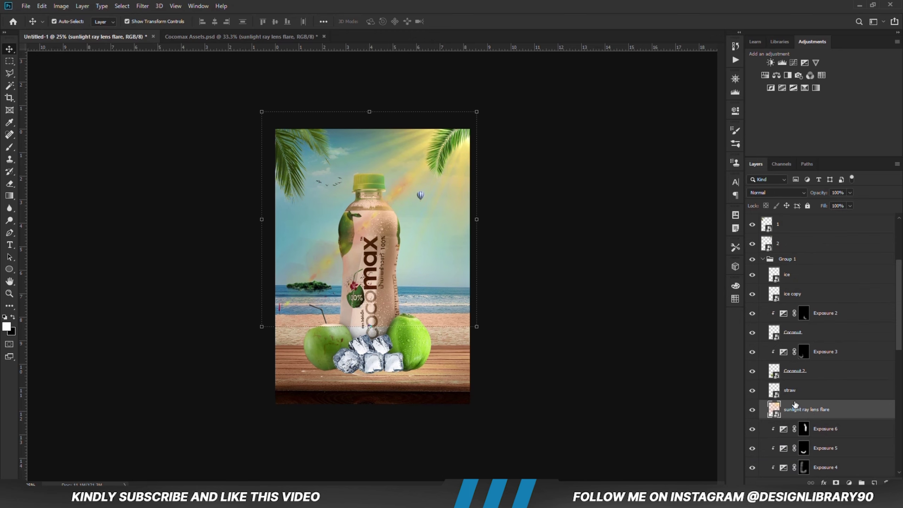
{"action": "left_click", "coordinate": [770, 193]}
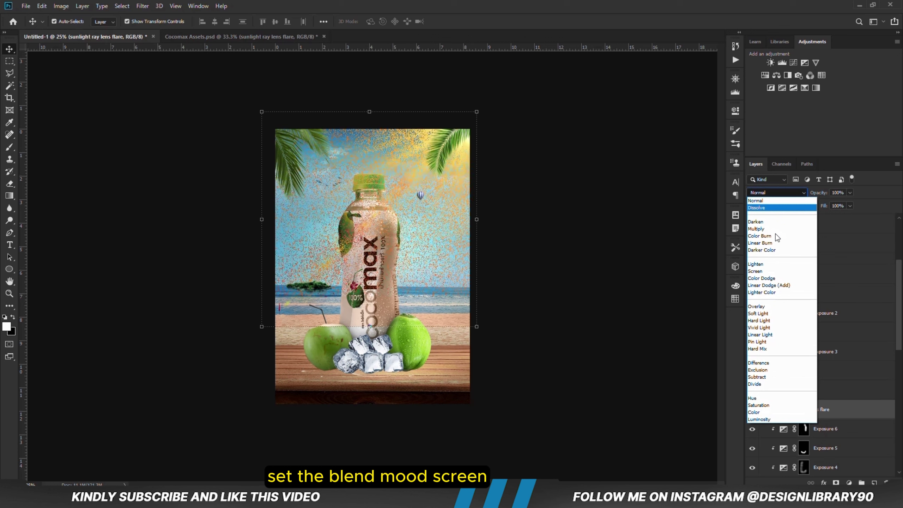
{"action": "left_click", "coordinate": [771, 272]}
Step: Add a Levels adjustment clipped to the sunlight flare layer and raise the shadow input to 14
{"action": "left_click", "coordinate": [849, 483]}
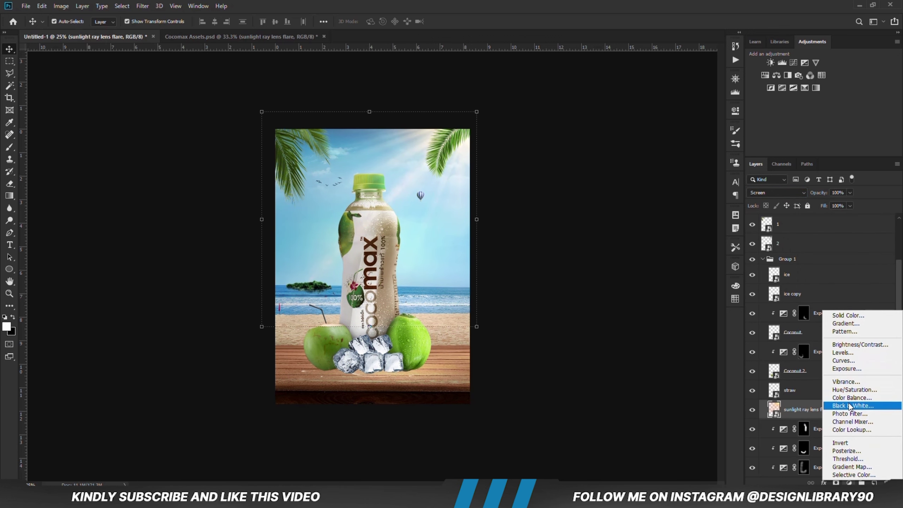
{"action": "left_click", "coordinate": [844, 353]}
{"action": "key", "text": "ctrl+alt+g"}
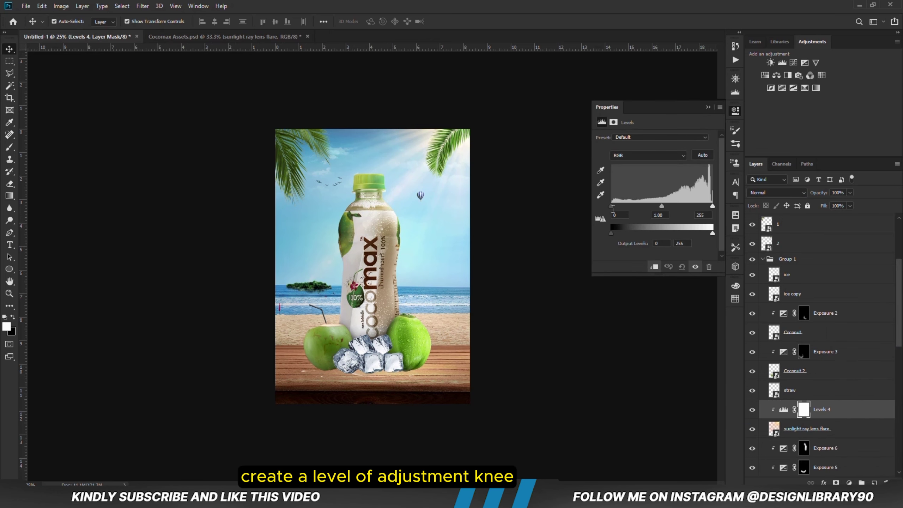
{"action": "left_click_drag", "start_coordinate": [612, 206], "coordinate": [620, 208]}
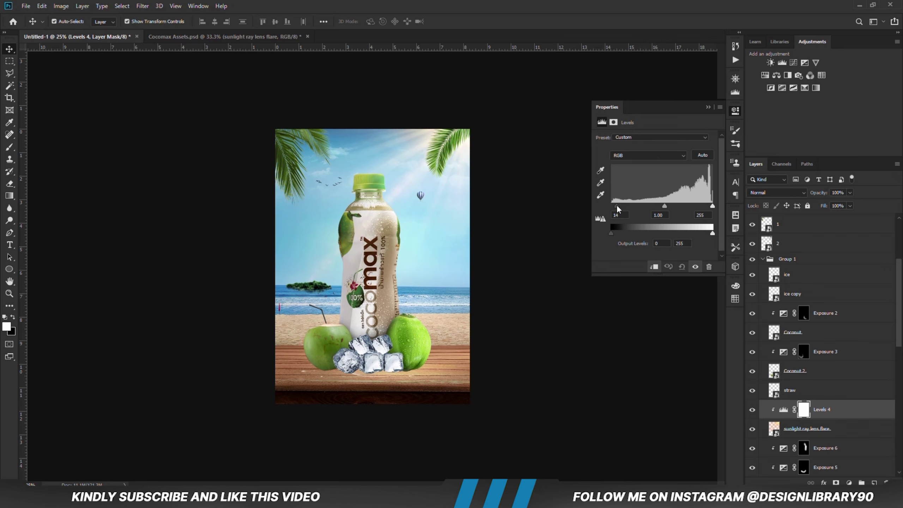
{"action": "left_click", "coordinate": [708, 107]}
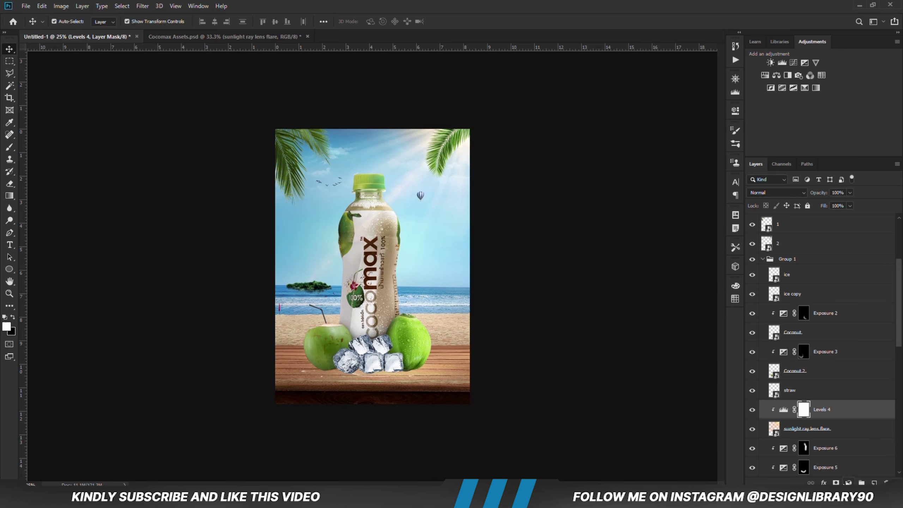
Step: Add a clipped Hue/Saturation adjustment above Levels 4, colorize it with Hue 183 and Saturation 67, and slightly lower Lightness
{"action": "right_click", "coordinate": [821, 410]}
{"action": "left_click", "coordinate": [851, 386]}
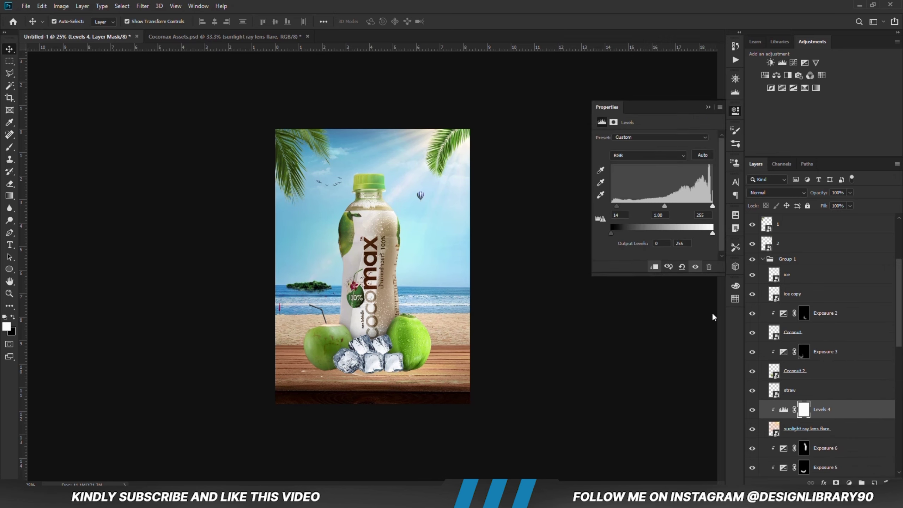
{"action": "left_click", "coordinate": [654, 267]}
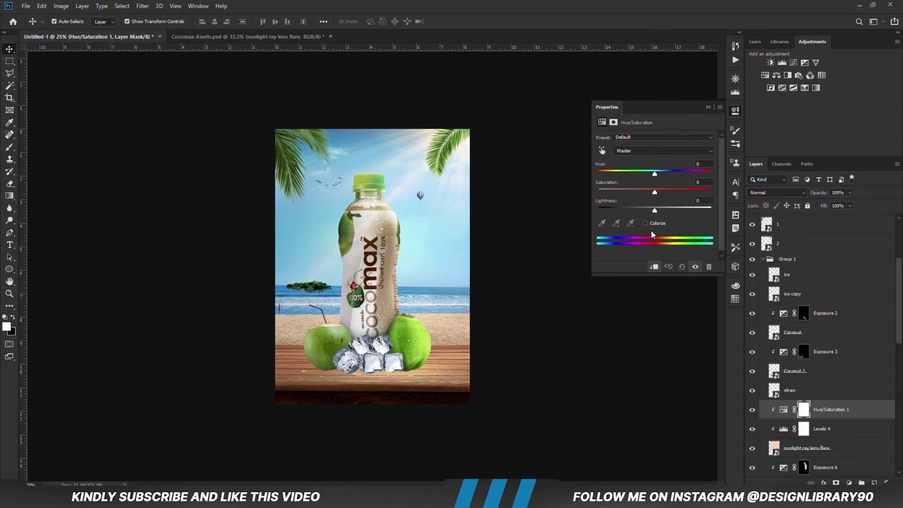
{"action": "left_click", "coordinate": [646, 223]}
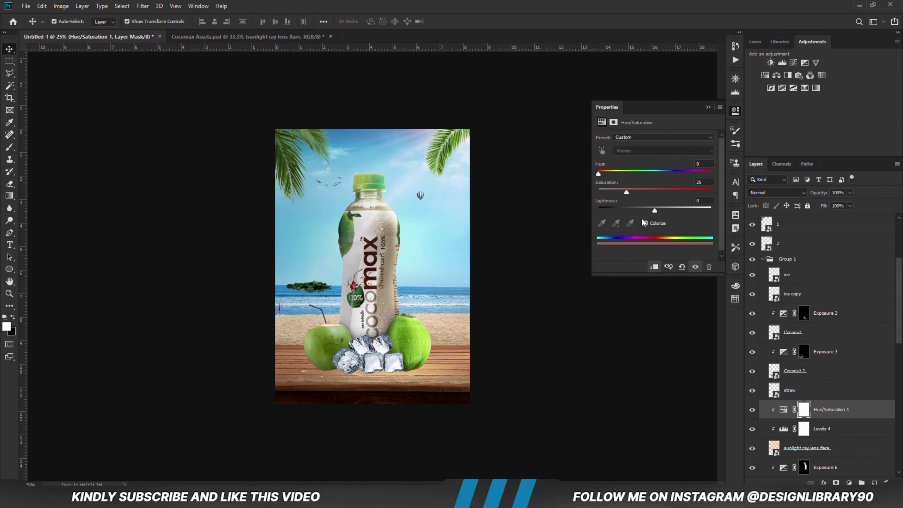
{"action": "left_click_drag", "start_coordinate": [598, 173], "coordinate": [660, 192]}
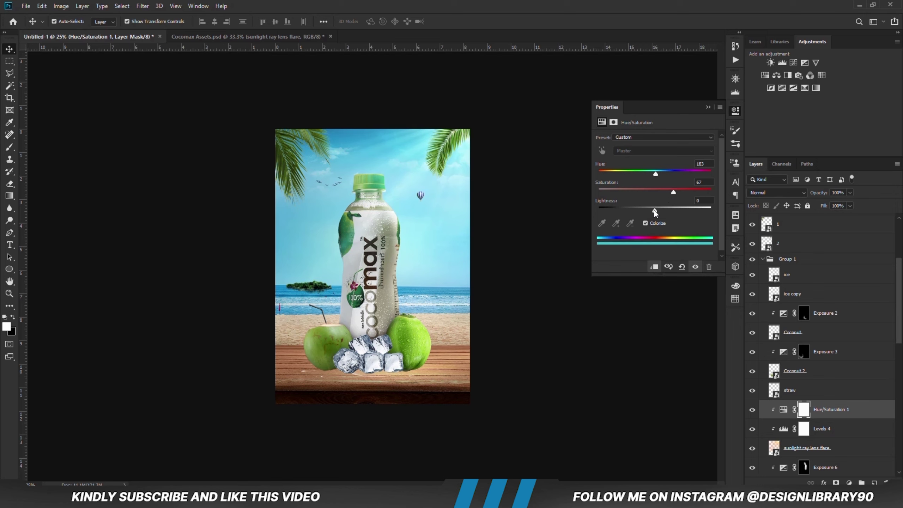
{"action": "mouse_move", "coordinate": [655, 210]}
{"action": "left_mouse_down"}
{"action": "mouse_move", "coordinate": [669, 210]}
{"action": "mouse_move", "coordinate": [648, 208]}
{"action": "left_mouse_up"}
{"action": "left_click", "coordinate": [708, 107]}
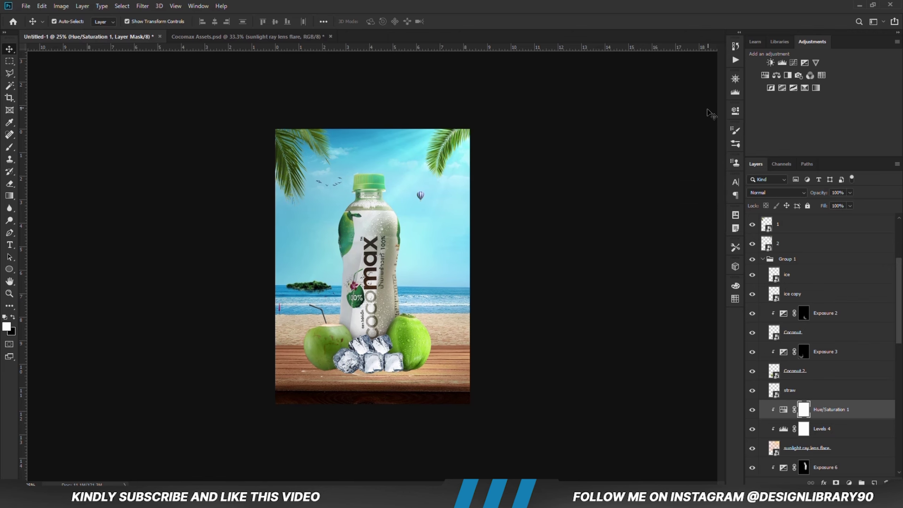
Step: Nudge the right-hand palm leaf toward the poster's corner and compare the poster with the sunlight flare hidden and shown
{"action": "left_click", "coordinate": [448, 151]}
{"action": "mouse_move", "coordinate": [449, 151]}
{"action": "left_mouse_down"}
{"action": "mouse_move", "coordinate": [439, 213]}
{"action": "mouse_move", "coordinate": [454, 150]}
{"action": "left_mouse_up"}
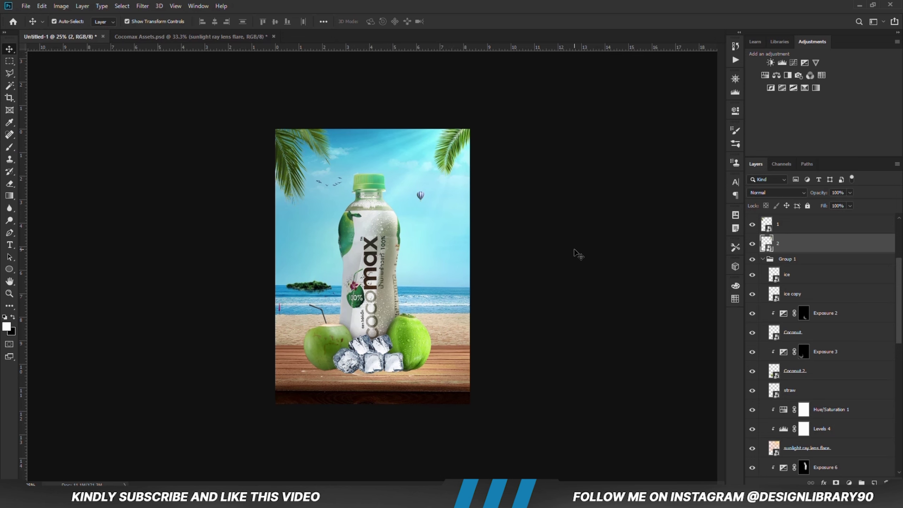
{"action": "left_click", "coordinate": [427, 158]}
{"action": "scroll", "coordinate": [829, 384], "scroll_direction": "down", "scroll_amount": 2}
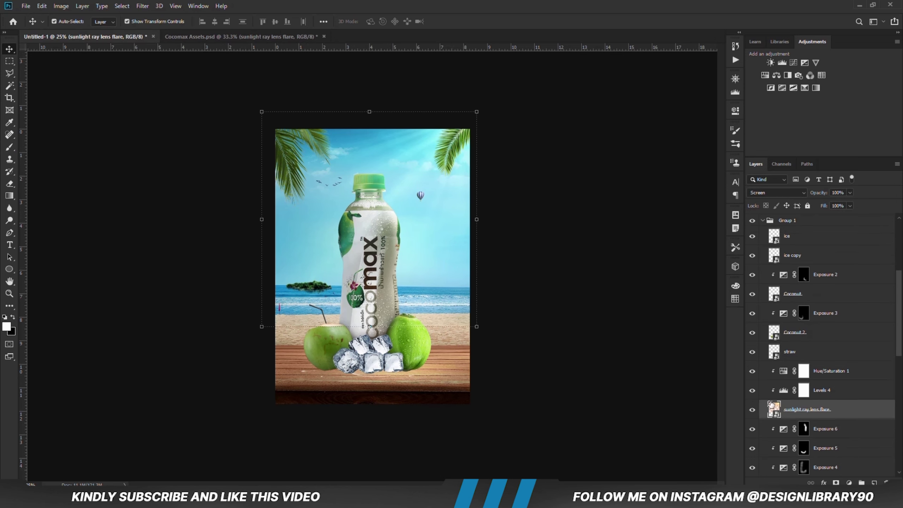
{"action": "left_click", "coordinate": [753, 409]}
{"action": "left_click", "coordinate": [752, 409]}
Step: Add a mask to the sunlight flare layer and paint black at 60% opacity over the poster's lower part with the 1200 px brush
{"action": "left_click", "coordinate": [835, 483]}
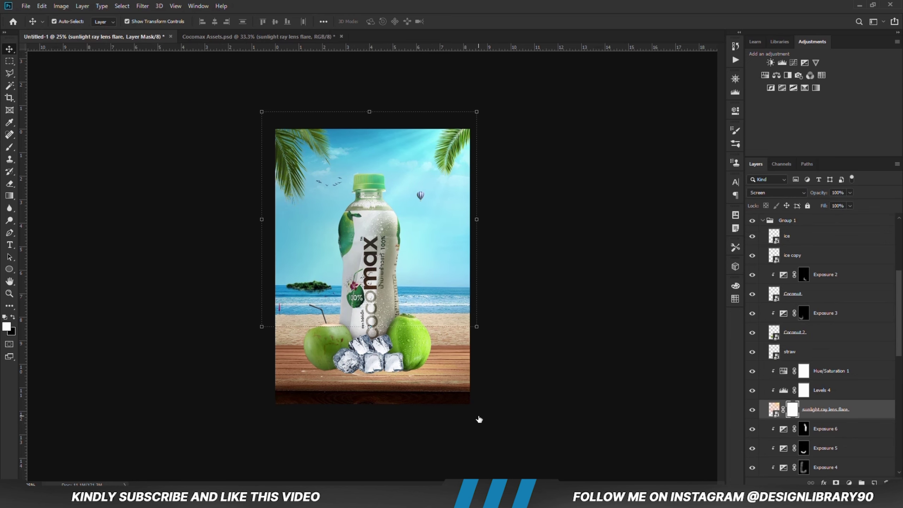
{"action": "right_click", "coordinate": [7, 151]}
{"action": "left_click", "coordinate": [40, 149]}
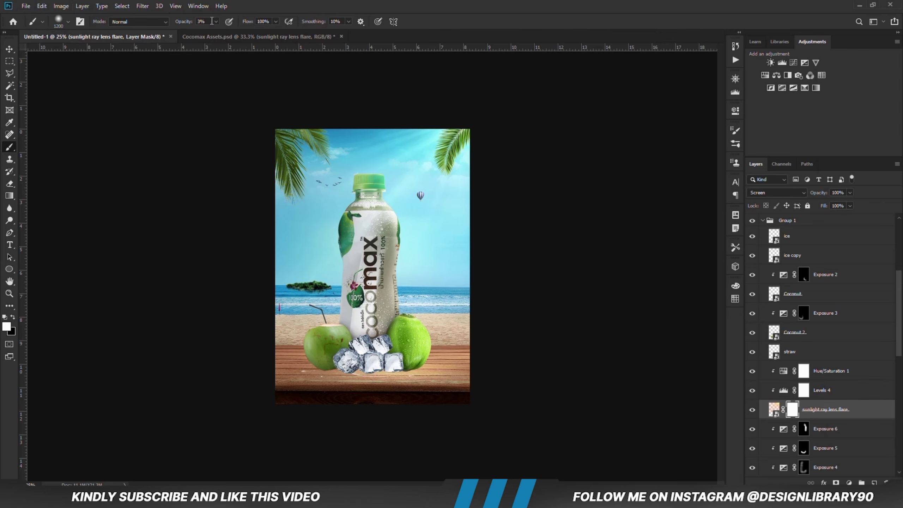
{"action": "key", "text": "6"}
{"action": "left_click", "coordinate": [15, 316]}
{"action": "left_click_drag", "start_coordinate": [354, 349], "coordinate": [254, 346]}
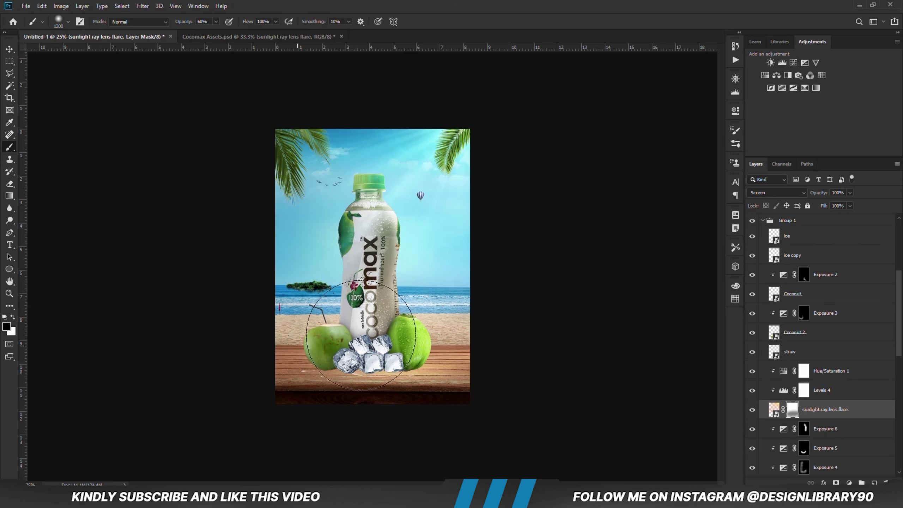
{"action": "left_click", "coordinate": [753, 410]}
{"action": "left_click", "coordinate": [753, 410]}
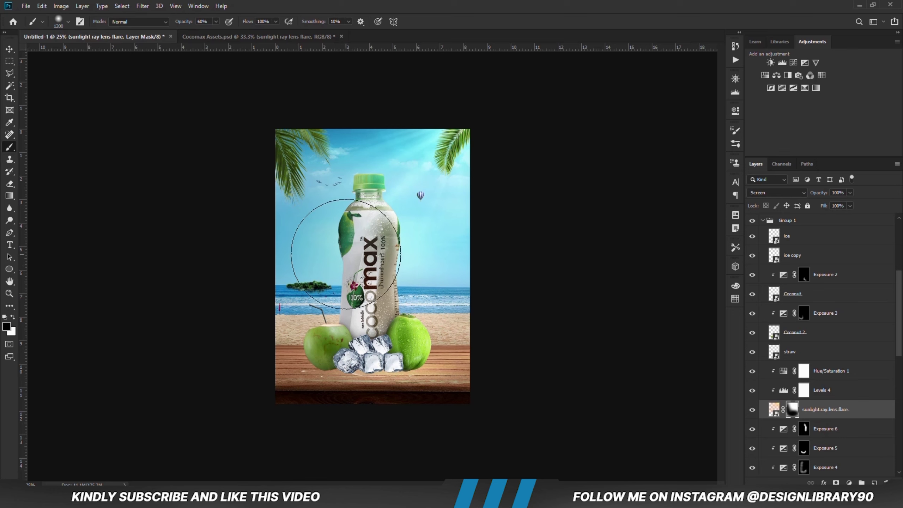
Step: Reduce the brush to 600 px, mask more of the sunlight flare off the bottle, and compare with the flare hidden
{"action": "key", "text": "bracketleft"}
{"action": "key", "text": "bracketleft"}
{"action": "key", "text": "bracketleft"}
{"action": "key", "text": "bracketleft"}
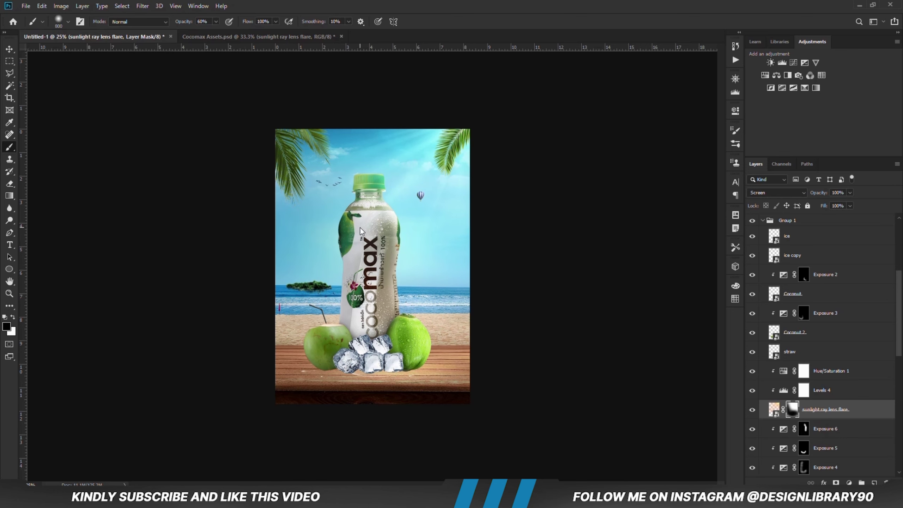
{"action": "key", "text": "bracketleft"}
{"action": "key", "text": "bracketleft"}
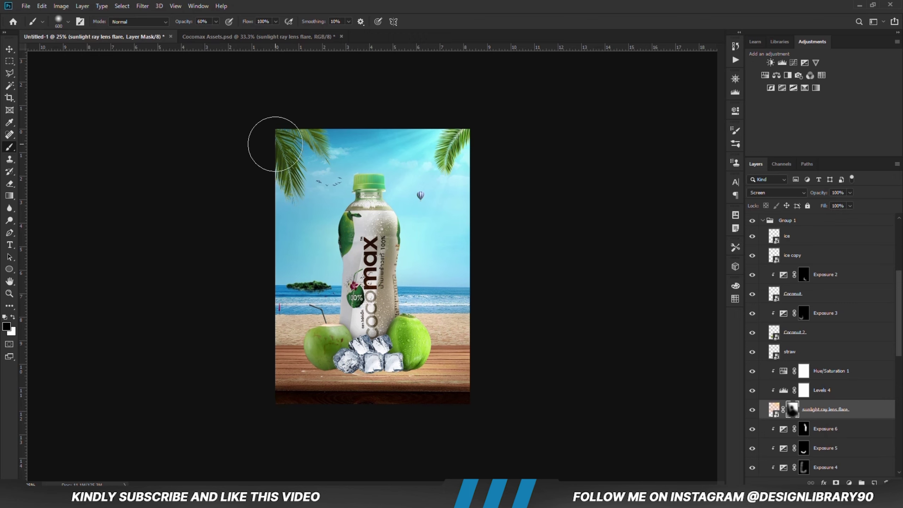
{"action": "left_click", "coordinate": [752, 409]}
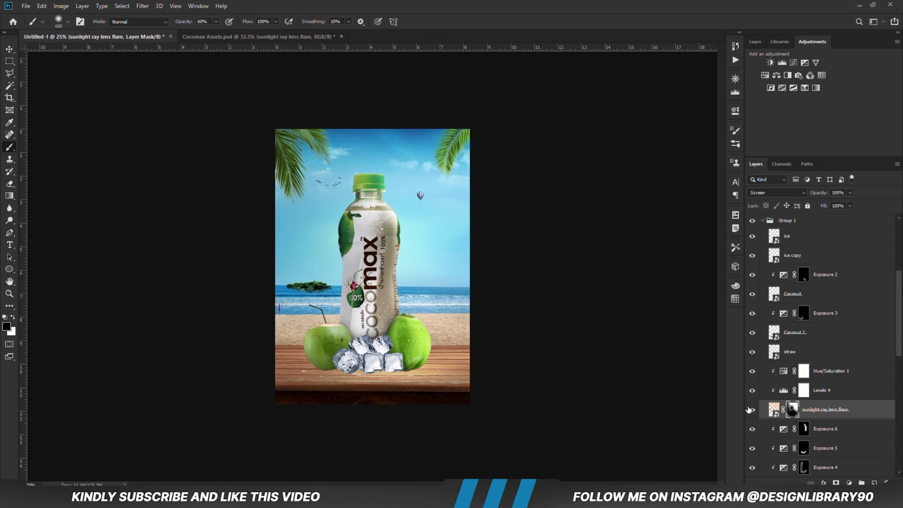
{"action": "left_click", "coordinate": [751, 409]}
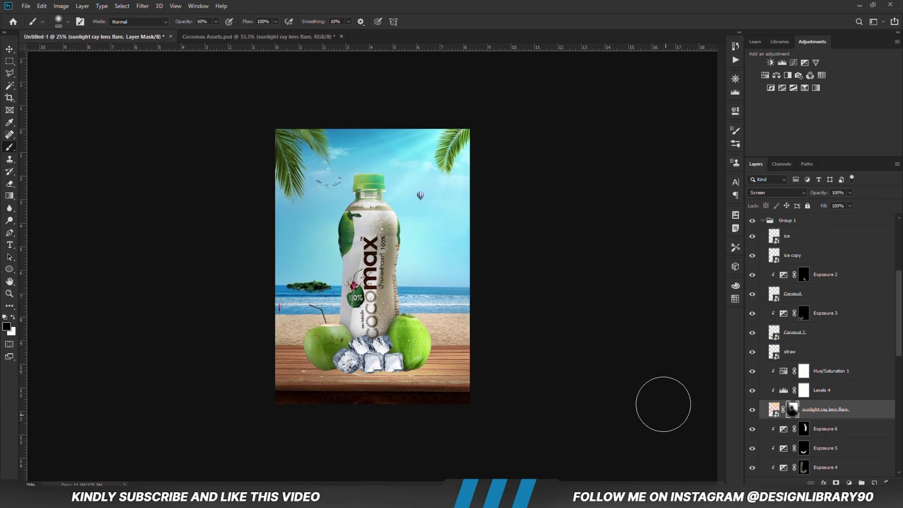
Step: Deselect all layers and examine the bottle and coconuts at 50% zoom
{"action": "left_click", "coordinate": [5, 50]}
{"action": "key", "text": "x"}
{"action": "left_click", "coordinate": [128, 222], "text": "ctrl"}
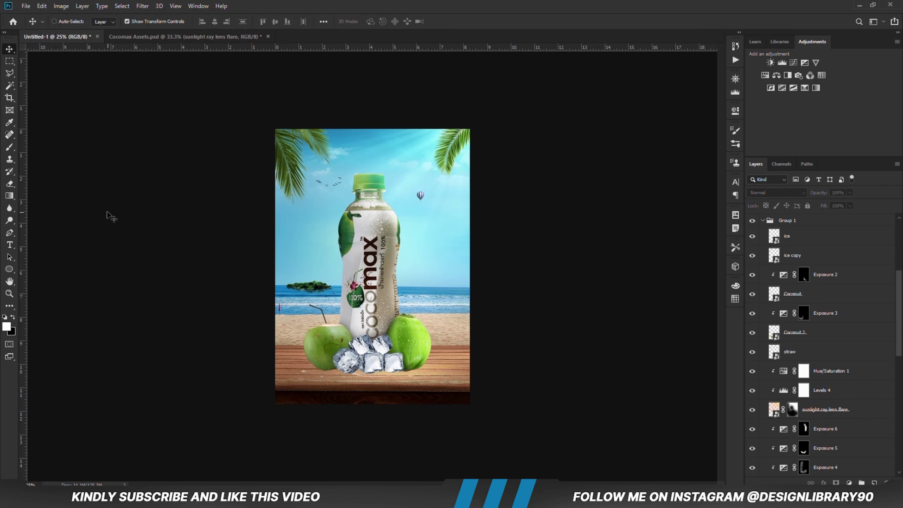
{"action": "key", "text": "ctrl+plus"}
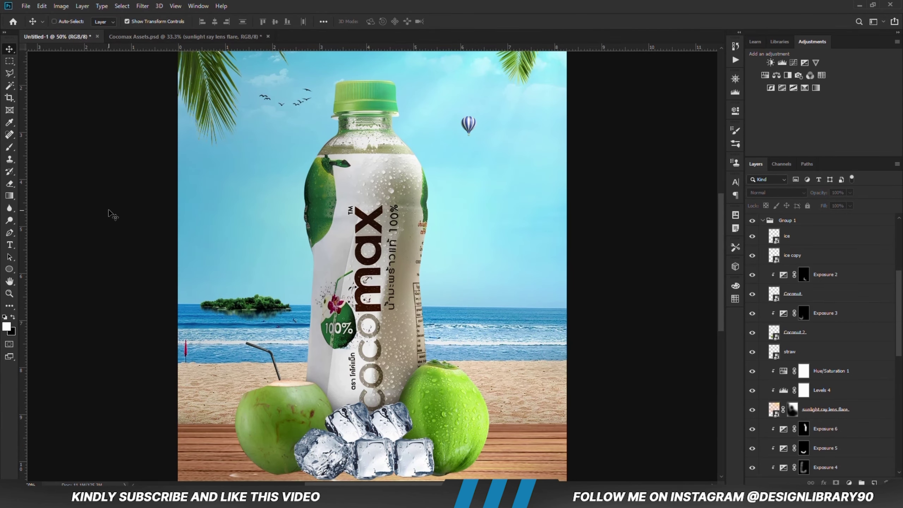
{"action": "key", "text": "ctrl+minus"}
Step: Add a new layer directly above the table's Exposure 9 adjustment and enlarge the flattened black brush to 500 px at 100% opacity
{"action": "left_click", "coordinate": [437, 396]}
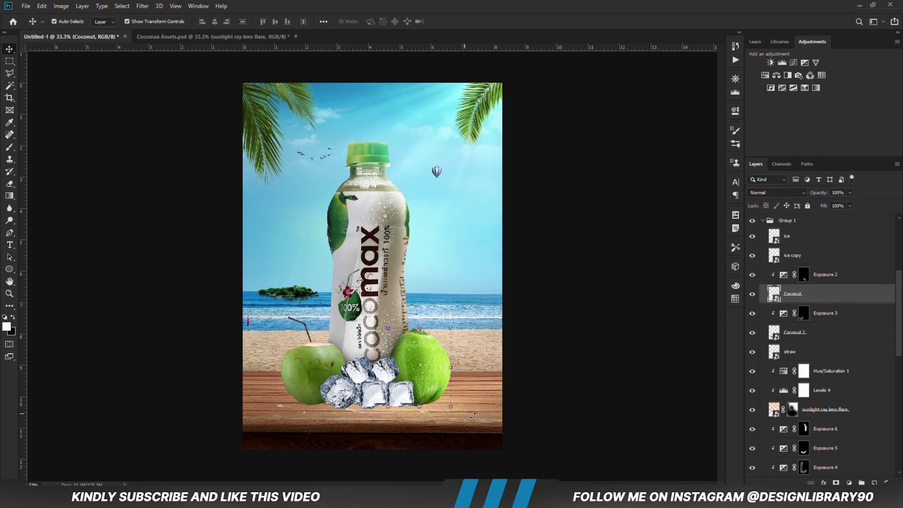
{"action": "left_click", "coordinate": [496, 428]}
{"action": "scroll", "coordinate": [842, 435], "scroll_direction": "down", "scroll_amount": 1}
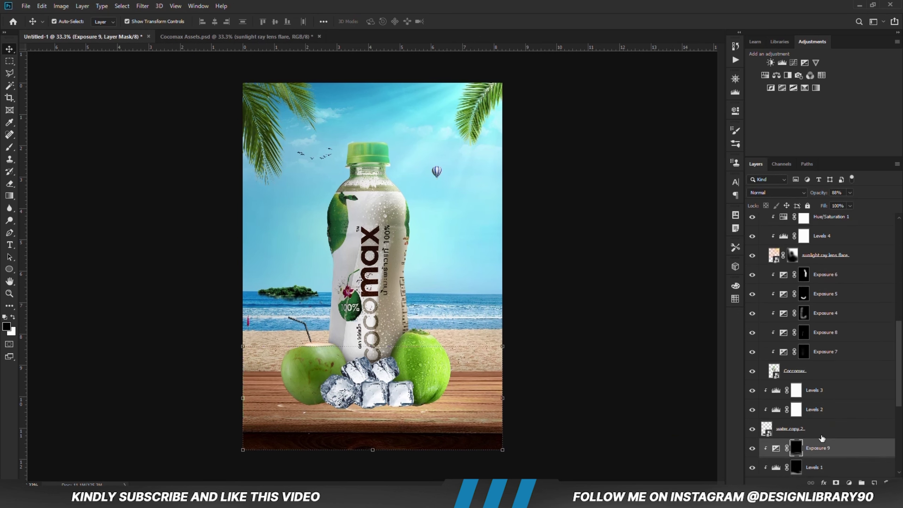
{"action": "scroll", "coordinate": [822, 439], "scroll_direction": "down", "scroll_amount": 2}
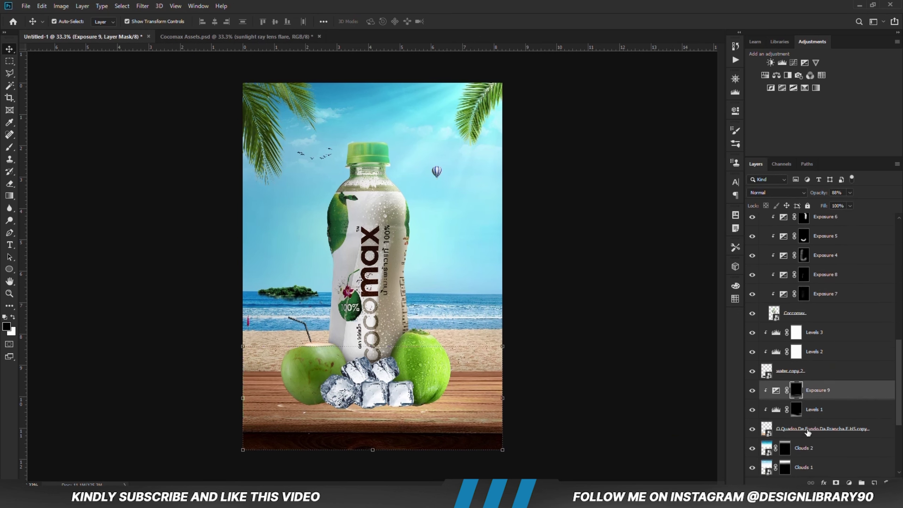
{"action": "key", "text": "b"}
{"action": "left_click", "coordinate": [874, 482]}
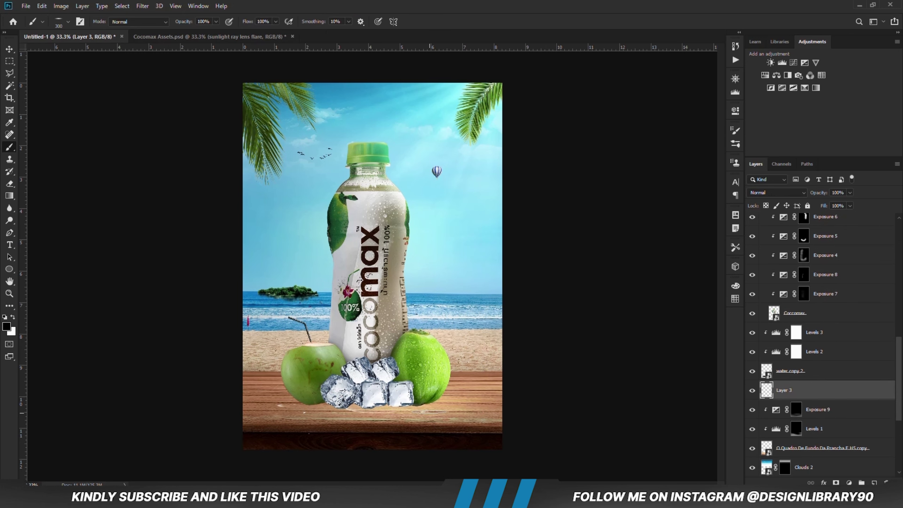
{"action": "key", "text": "bracketright"}
{"action": "key", "text": "bracketright"}
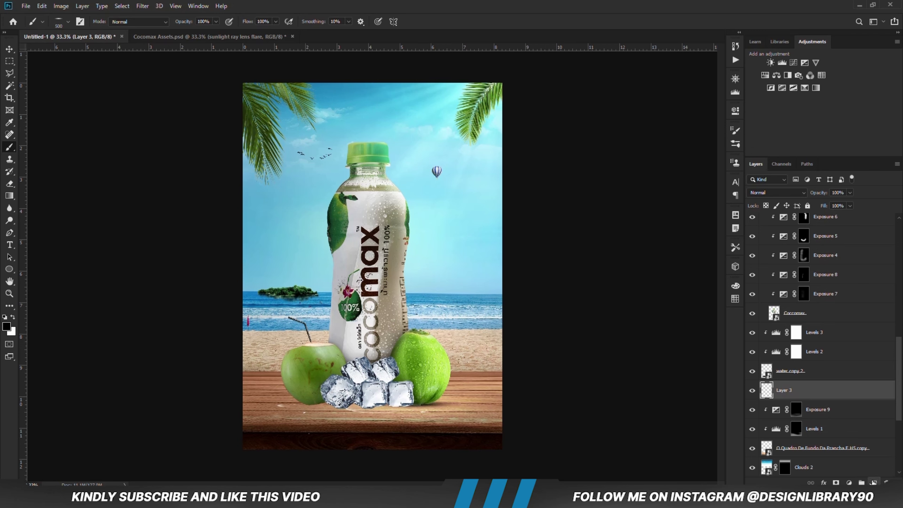
Step: Add another new layer above Layer 3 and reduce the flattened brush to 400 px for work beneath the left coconut
{"action": "left_click", "coordinate": [874, 483]}
{"action": "key", "text": "bracketleft"}
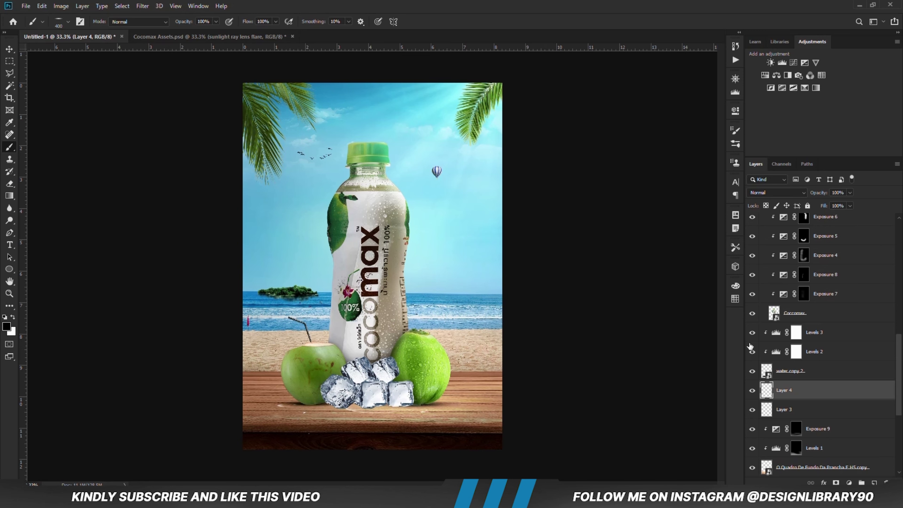
Step: Lower Layer 4's opacity to 73%, add a new layer above it, and reduce the flattened brush to 300 px for the shadow beneath the ice cubes
{"action": "left_click", "coordinate": [850, 193]}
{"action": "left_click_drag", "start_coordinate": [851, 204], "coordinate": [839, 203]}
{"action": "left_click", "coordinate": [874, 483]}
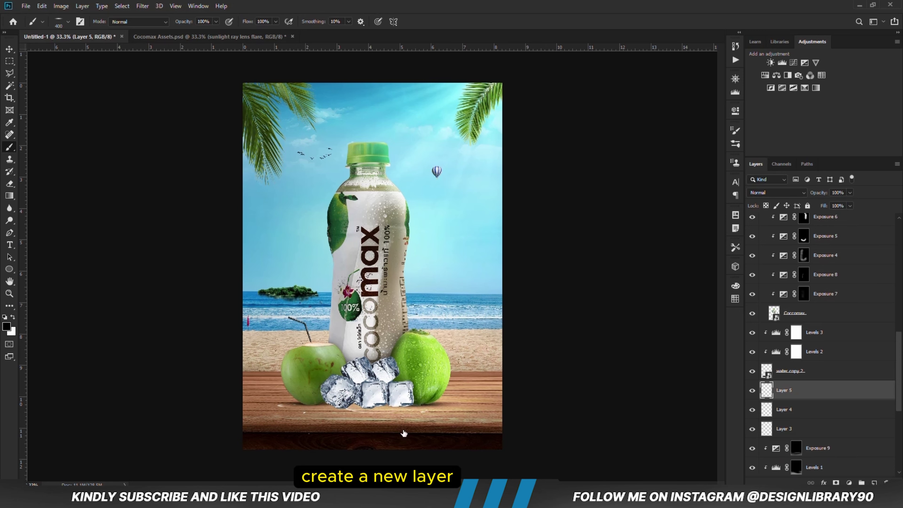
{"action": "key", "text": "bracketright"}
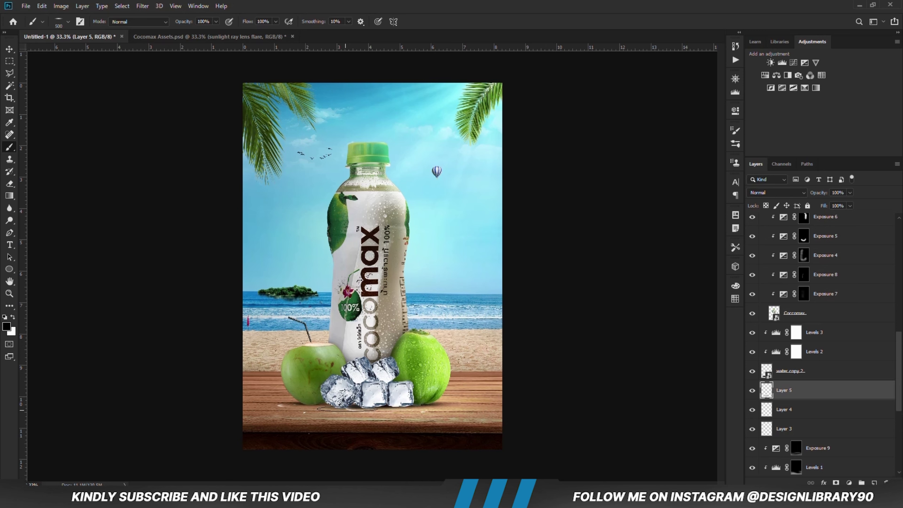
{"action": "key", "text": "bracketleft"}
{"action": "key", "text": "bracketleft"}
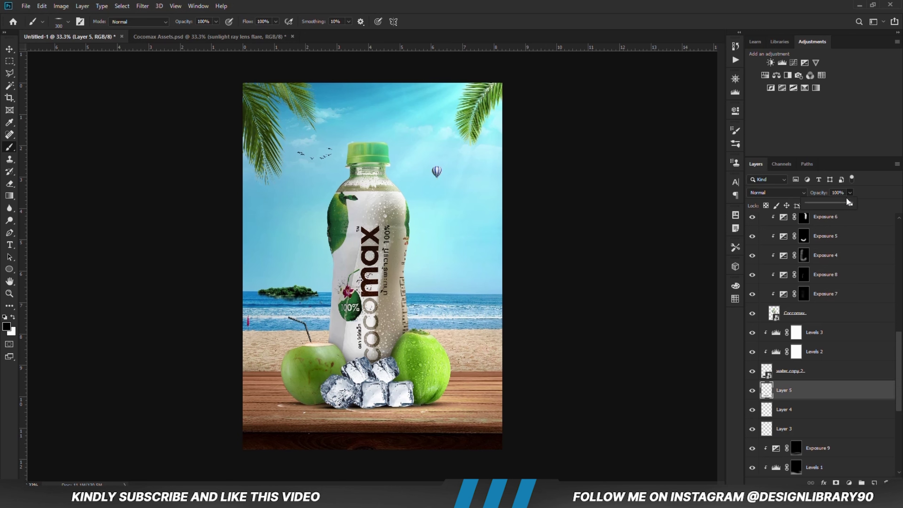
Step: Soften the table shadows by lowering the opacity of Layer 5 and Layer 3 and fine-tuning Layer 4's opacity, and deselect all layers
{"action": "left_click_drag", "start_coordinate": [847, 200], "coordinate": [835, 201]}
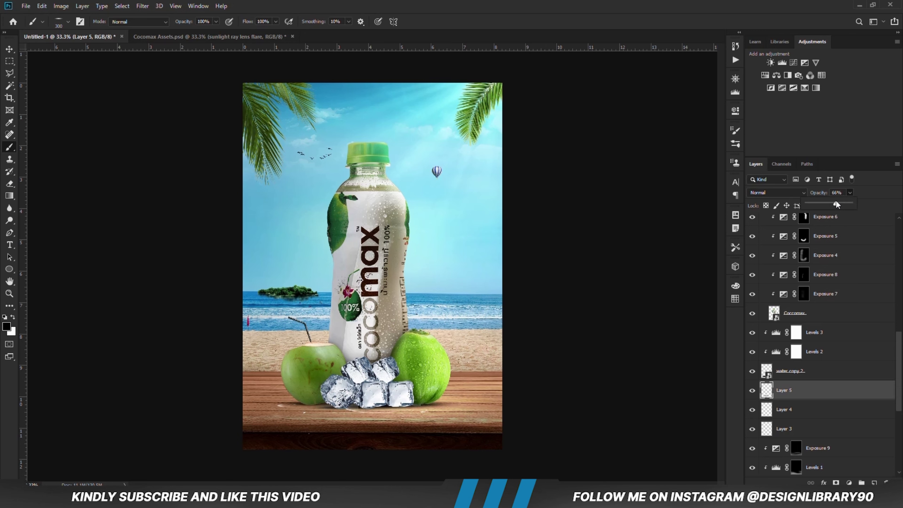
{"action": "left_click", "coordinate": [9, 49]}
{"action": "left_click", "coordinate": [808, 409]}
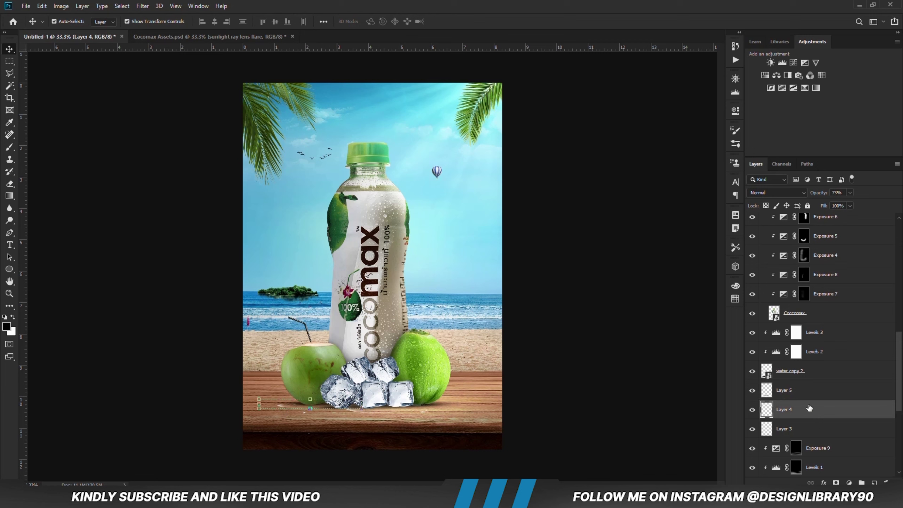
{"action": "left_click", "coordinate": [850, 194]}
{"action": "left_click_drag", "start_coordinate": [849, 201], "coordinate": [846, 202]}
{"action": "left_click", "coordinate": [805, 431]}
{"action": "left_click", "coordinate": [850, 194]}
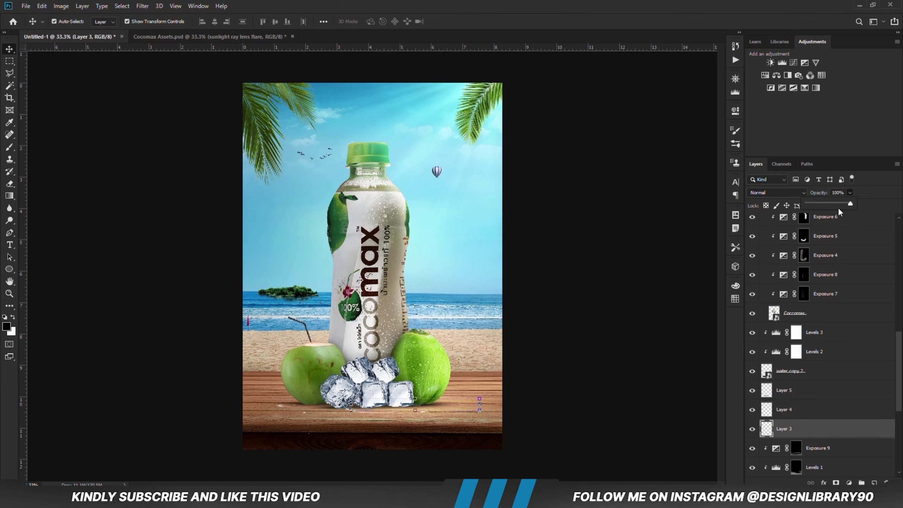
{"action": "left_click_drag", "start_coordinate": [840, 204], "coordinate": [836, 203]}
{"action": "left_click", "coordinate": [583, 413]}
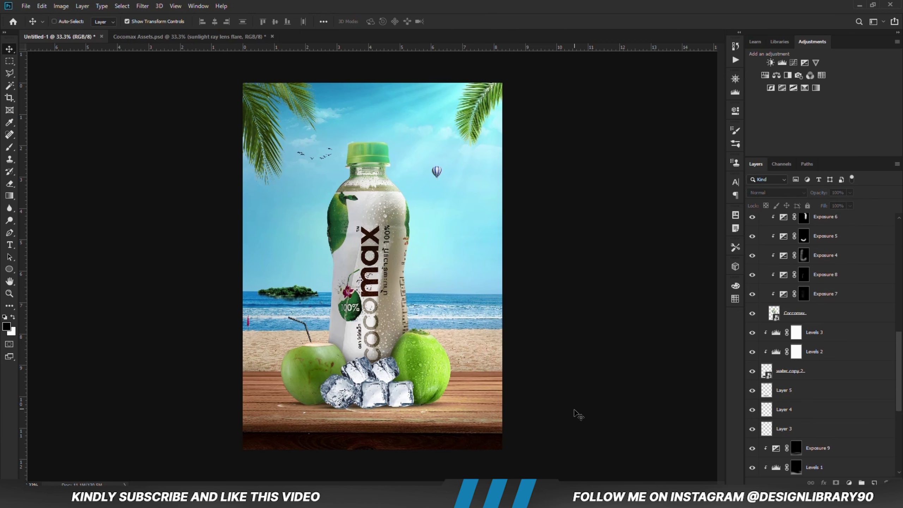
Step: Apply a Gaussian Blur with a 3-pixel radius to the Parachute layer's hot-air balloon and deselect the layer
{"action": "key", "text": "ctrl+minus"}
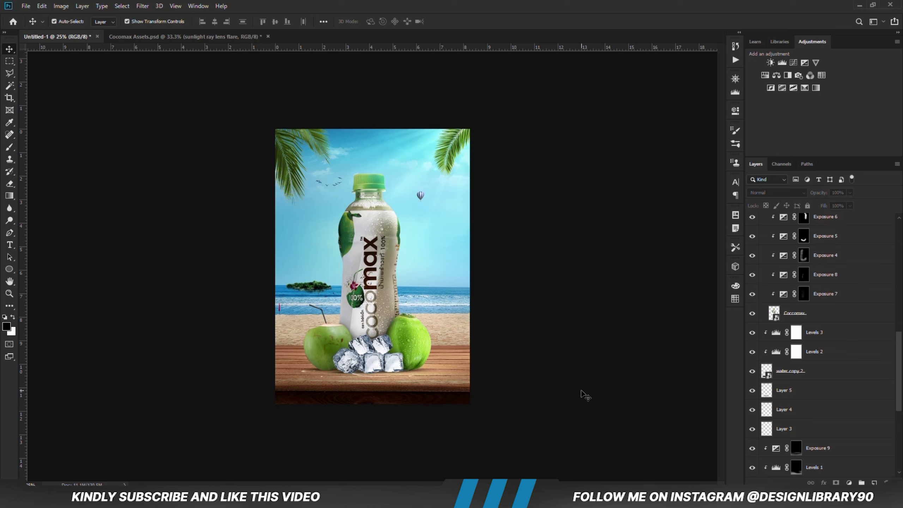
{"action": "left_click", "coordinate": [421, 197]}
{"action": "left_click", "coordinate": [142, 6]}
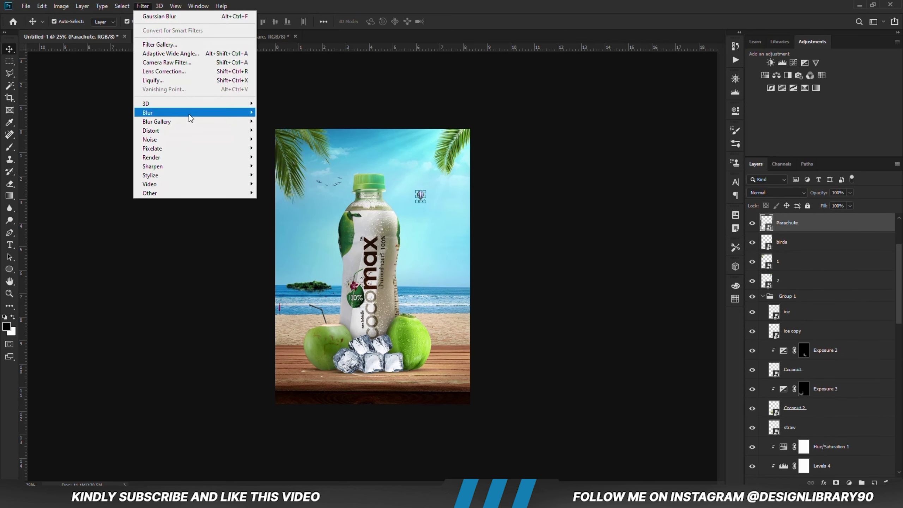
{"action": "mouse_move", "coordinate": [191, 118]}
{"action": "left_click", "coordinate": [287, 148]}
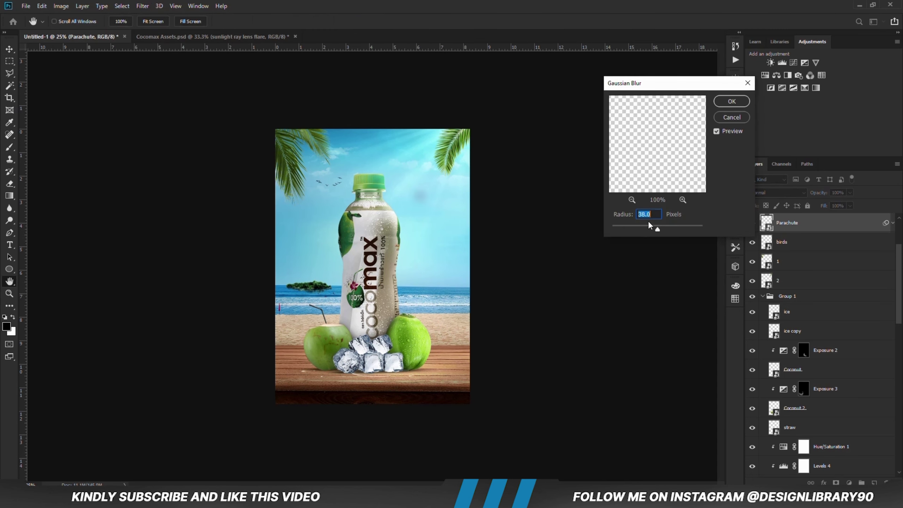
{"action": "type", "text": "3"}
{"action": "key", "text": "Return"}
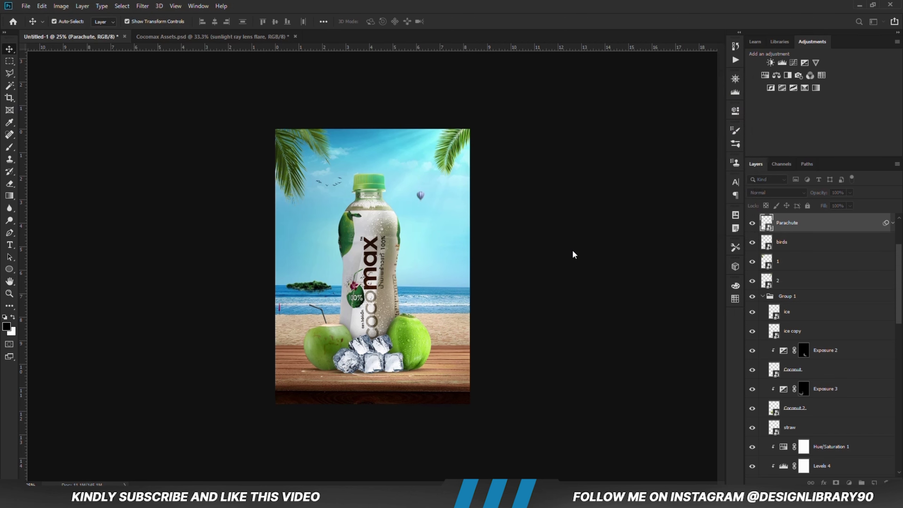
{"action": "left_click", "coordinate": [572, 252]}
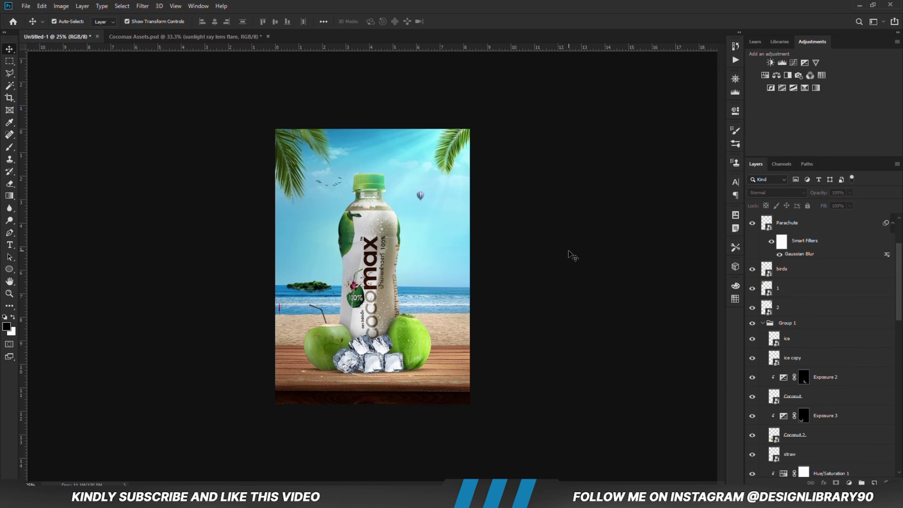
Step: Stamp all visible layers into a new layer above Exposure 10 and convert it to a Smart Object
{"action": "scroll", "coordinate": [849, 256], "scroll_direction": "up", "scroll_amount": 4}
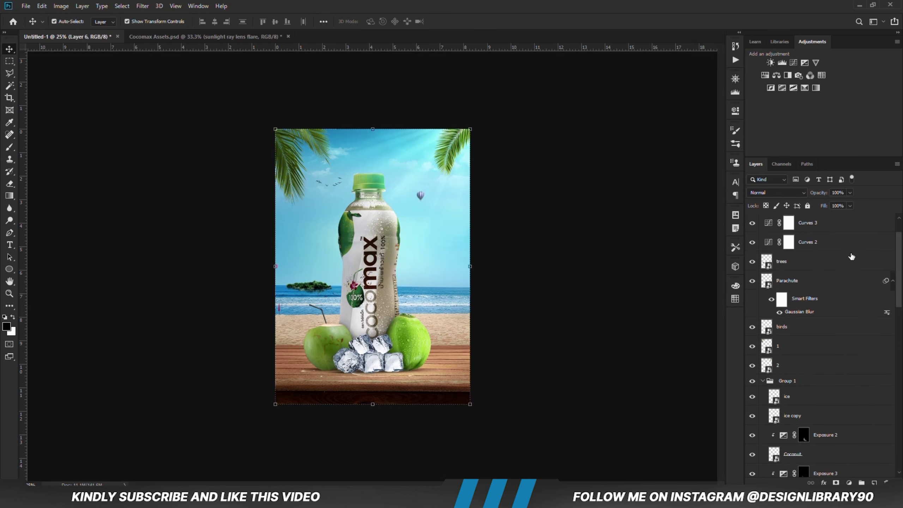
{"action": "key", "text": "ctrl+alt+shift+e"}
{"action": "right_click", "coordinate": [813, 227]}
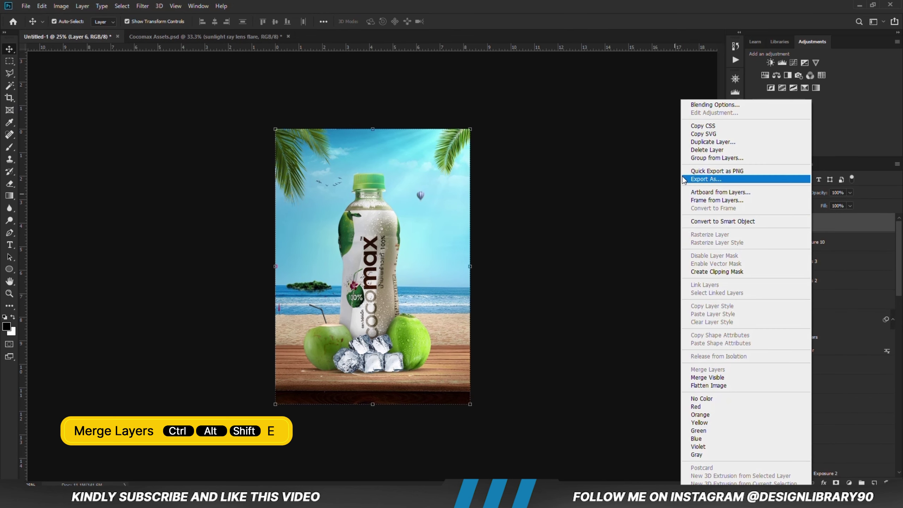
{"action": "left_click", "coordinate": [706, 223]}
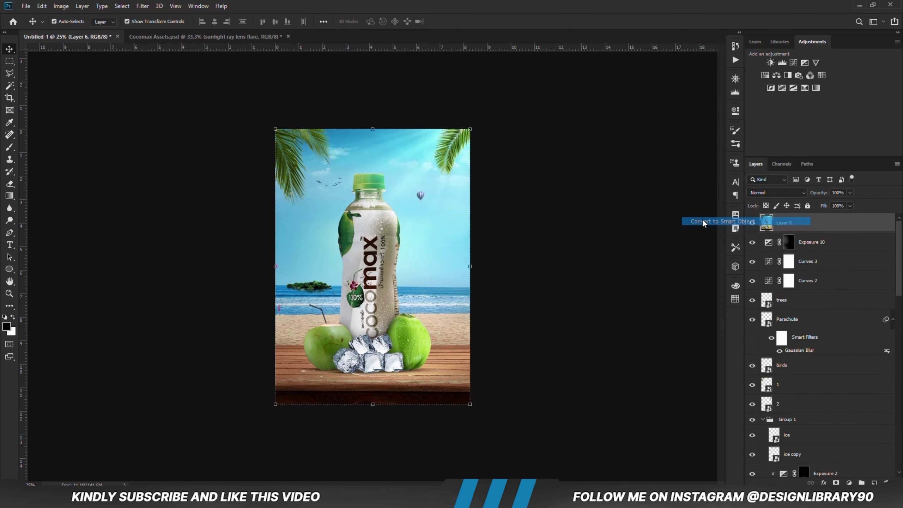
Step: Start a Camera Raw Filter on Layer 6 and adjust its basic tones, including exposure +0.15, contrast +12, highlights +10 and darker shadows
{"action": "left_click", "coordinate": [142, 6]}
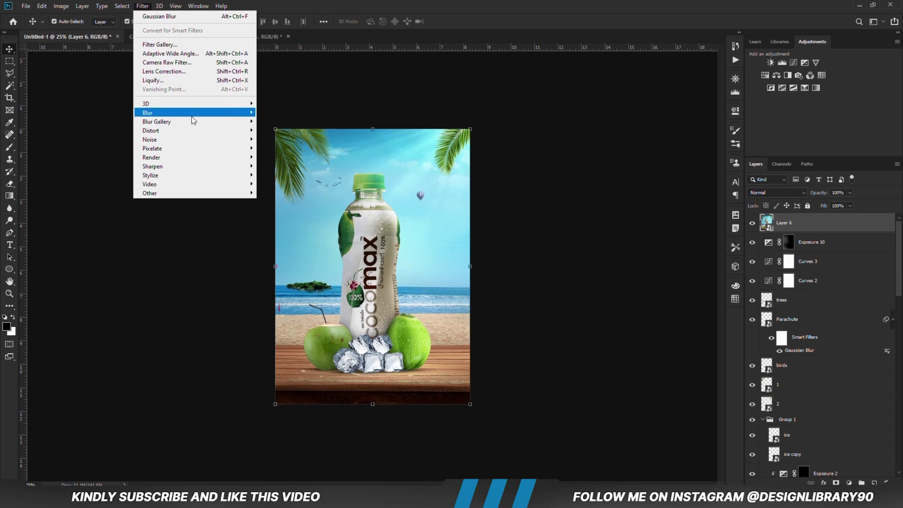
{"action": "left_click", "coordinate": [185, 63]}
{"action": "left_click_drag", "start_coordinate": [617, 305], "coordinate": [612, 349]}
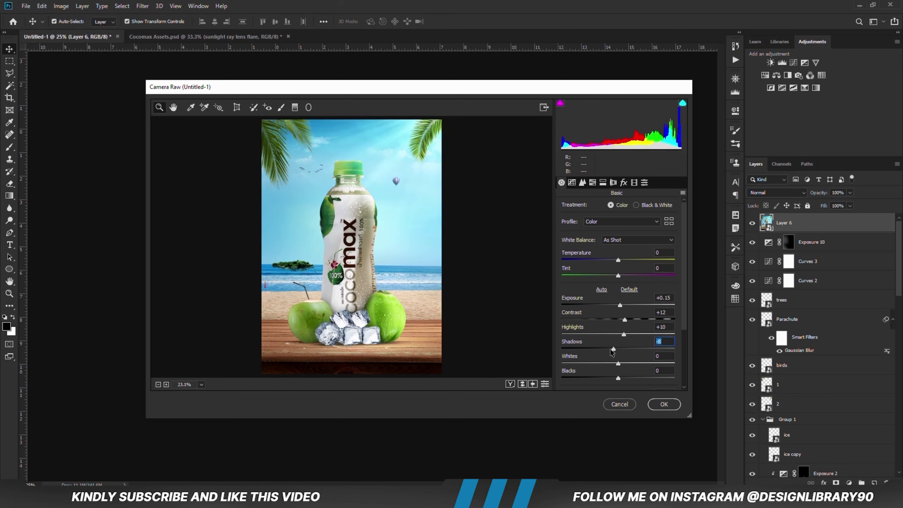
{"action": "left_click_drag", "start_coordinate": [622, 304], "coordinate": [625, 373]}
{"action": "left_click", "coordinate": [623, 334]}
{"action": "scroll", "coordinate": [684, 333], "scroll_direction": "down", "scroll_amount": 2}
Step: Choose the Heavy sharpening preset and the None vignetting preset, and apply the Camera Raw Filter to Layer 6
{"action": "left_click", "coordinate": [644, 183]}
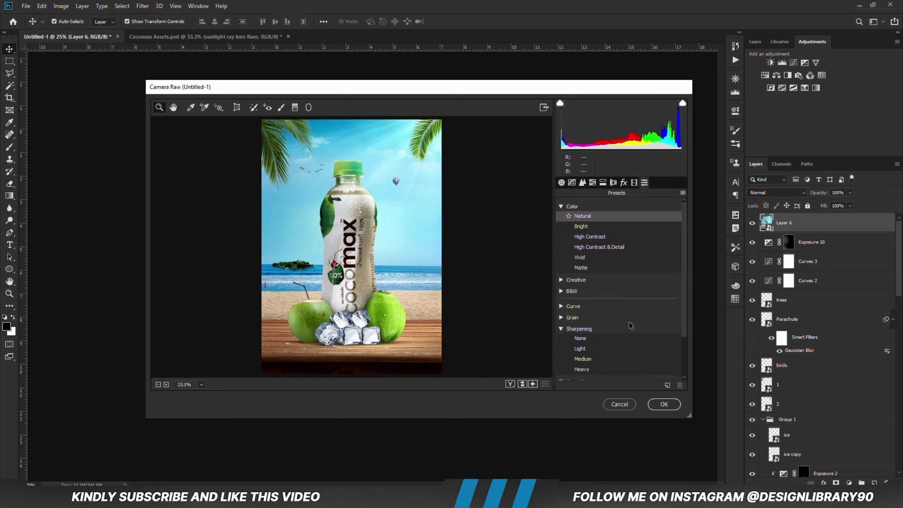
{"action": "scroll", "coordinate": [608, 347], "scroll_direction": "down", "scroll_amount": 2}
{"action": "left_click", "coordinate": [596, 318]}
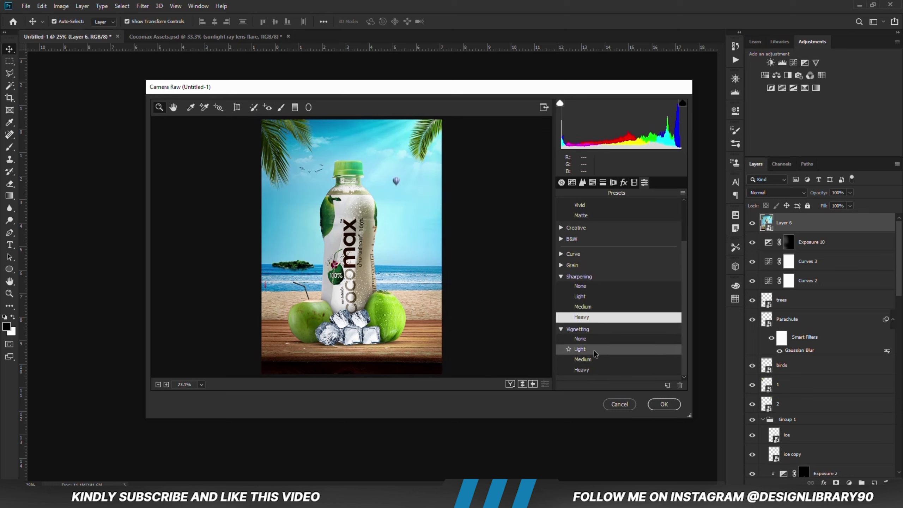
{"action": "left_click", "coordinate": [587, 338]}
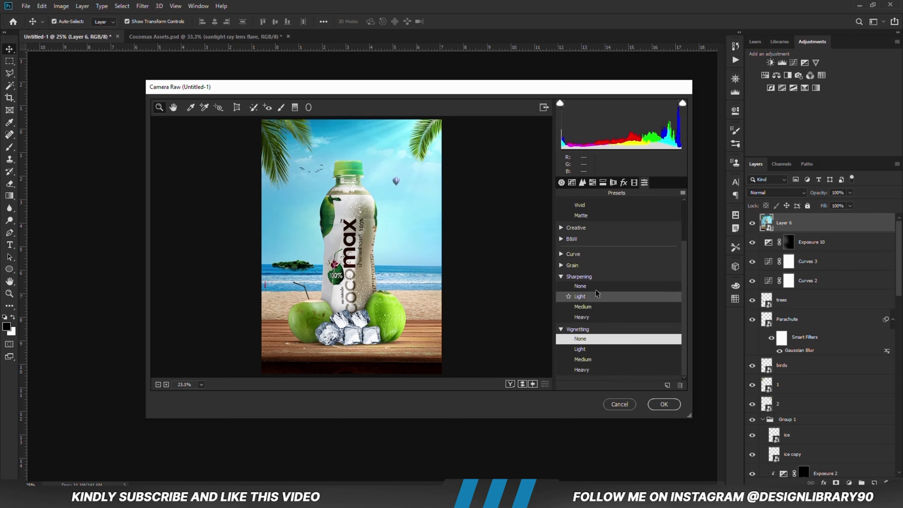
{"action": "left_click", "coordinate": [663, 405]}
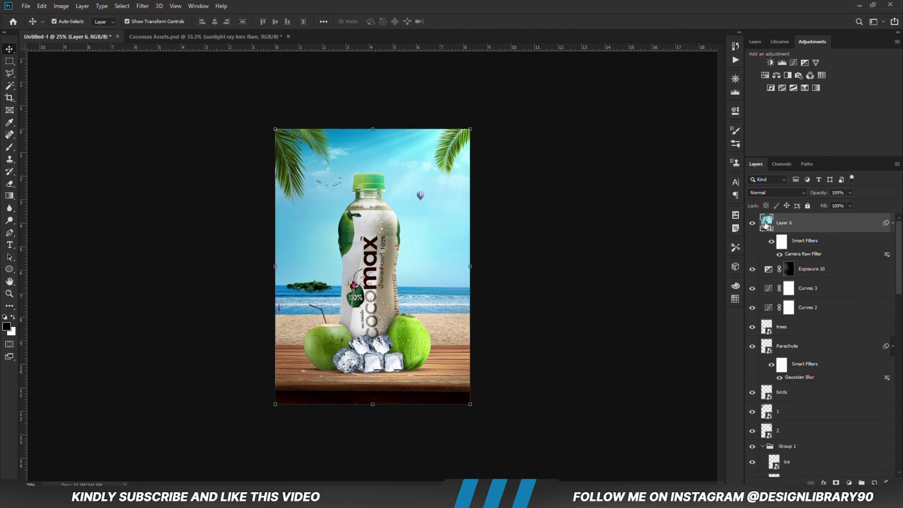
Step: Compare the poster with Layer 6 hidden and shown, deselect the layer, and examine the graded bottle and coconuts at 50% zoom
{"action": "left_click", "coordinate": [752, 224]}
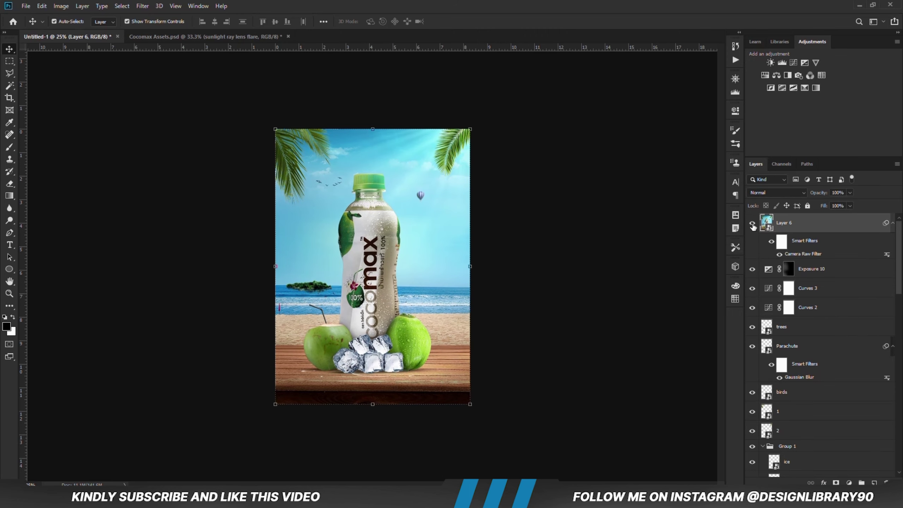
{"action": "left_click", "coordinate": [628, 270]}
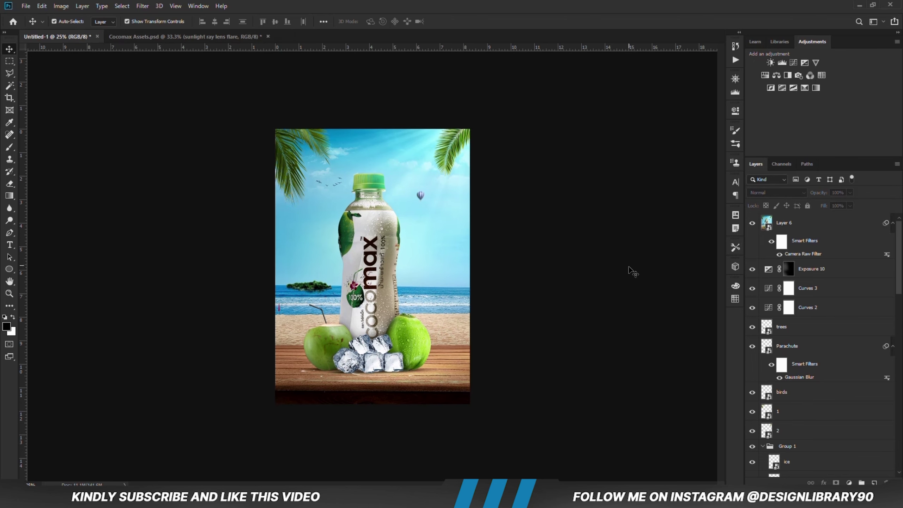
{"action": "key", "text": "ctrl+plus"}
{"action": "key", "text": "ctrl+plus"}
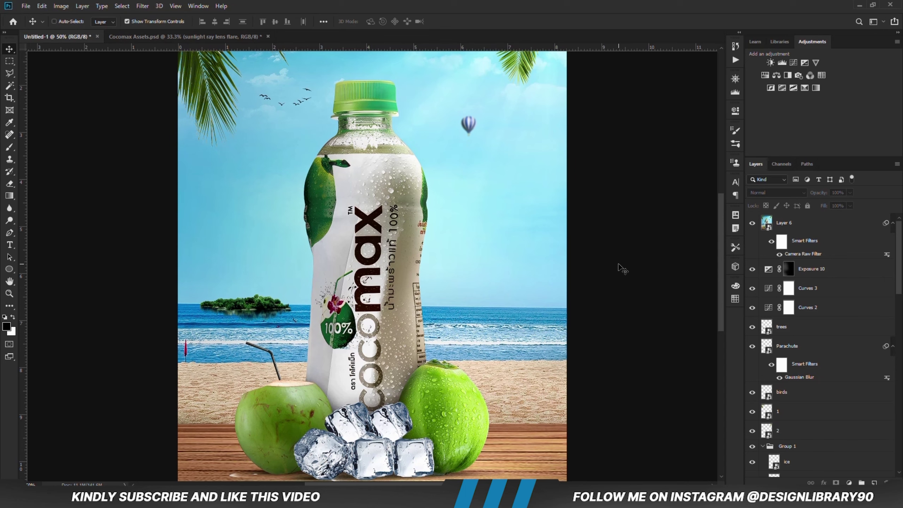
{"action": "key", "text": "ctrl+minus"}
{"action": "key", "text": "ctrl+minus"}
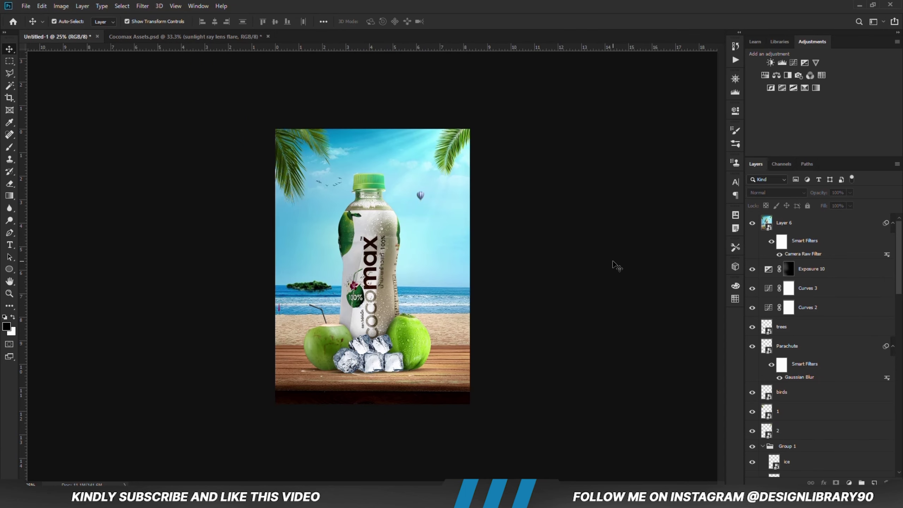